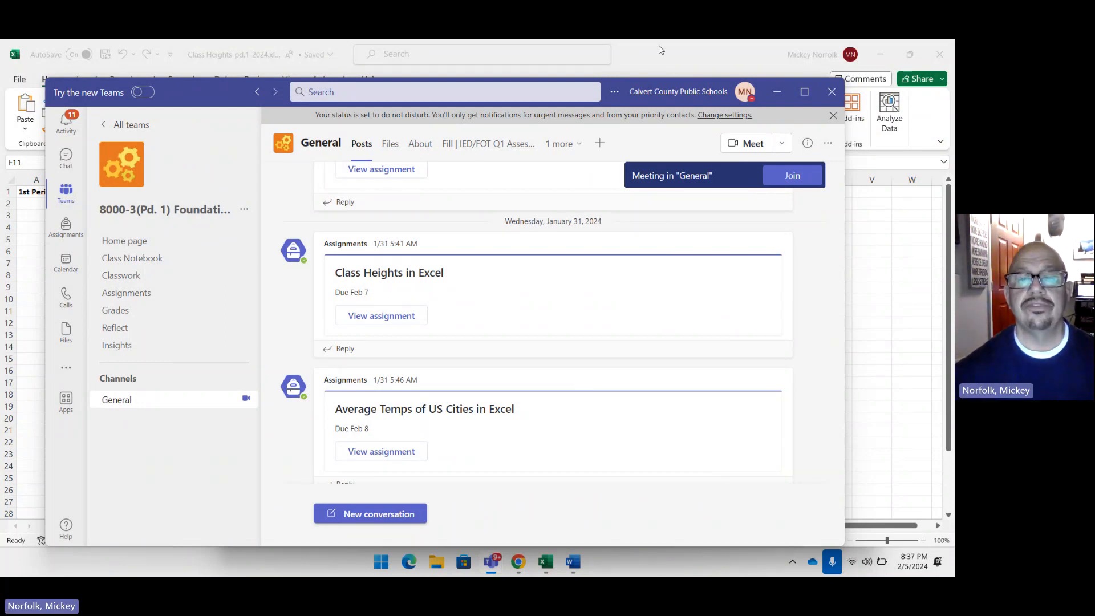
Step: Create a new blank Excel workbook, reduce its window and minimize it to return to the Class Heights workbook
click(381, 567)
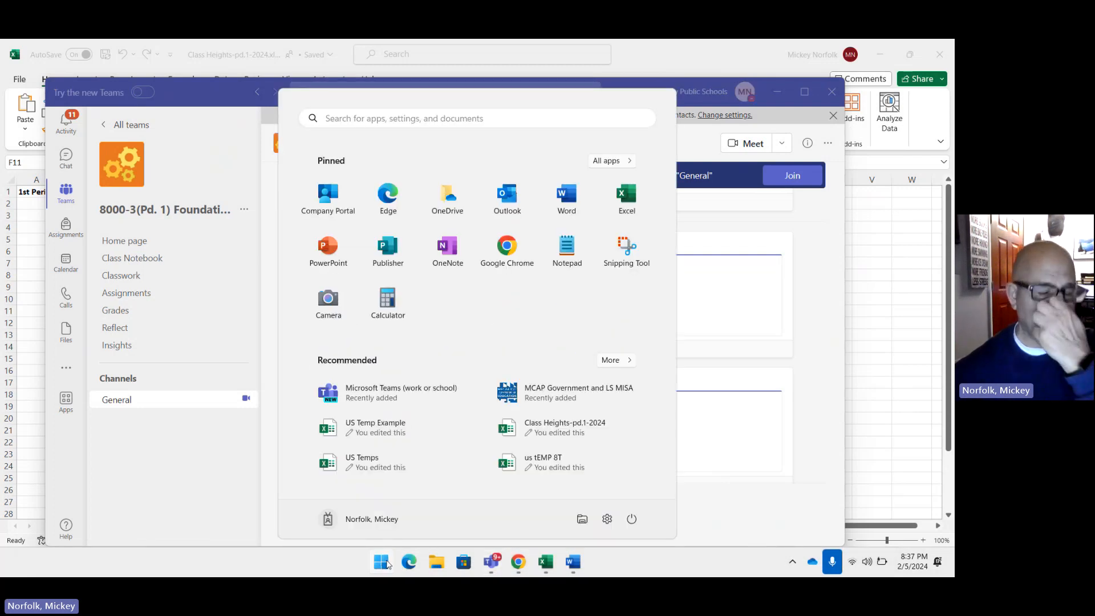
click(382, 568)
click(381, 569)
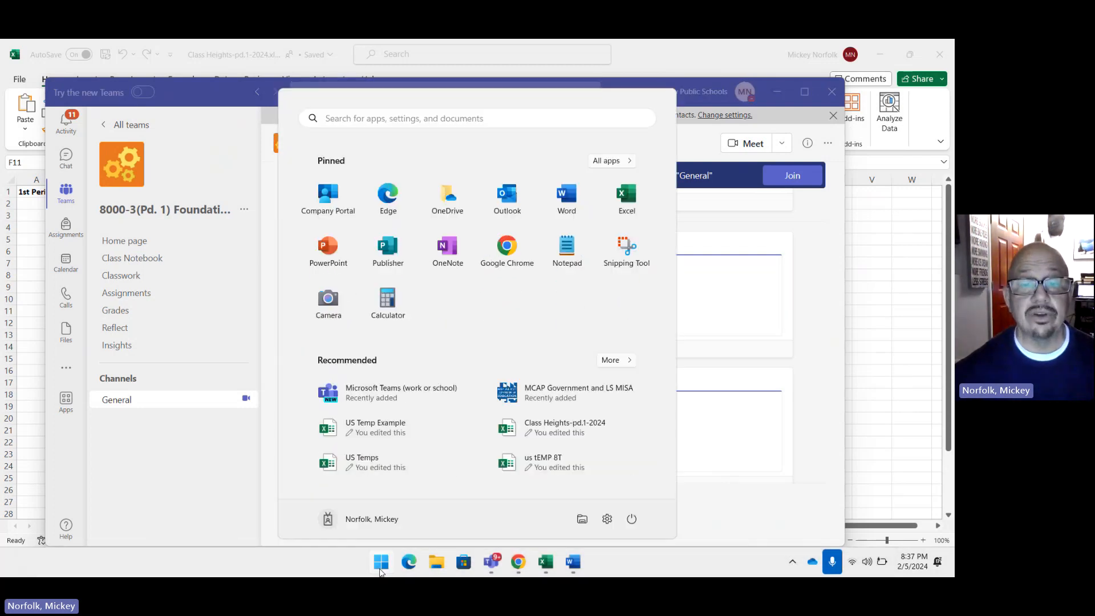
click(630, 200)
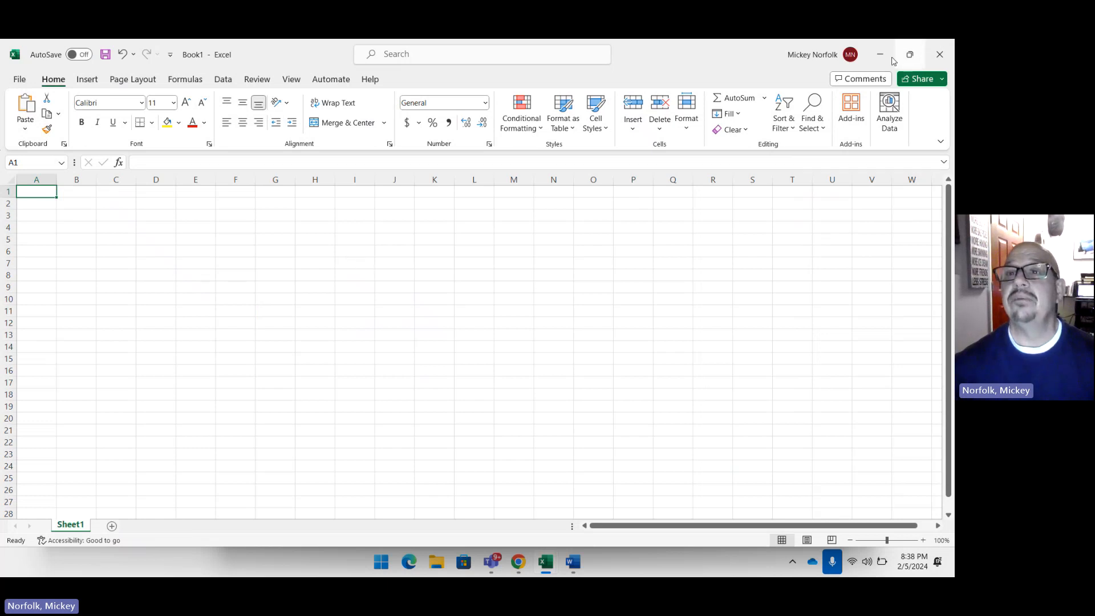
drag(769, 65, 673, 117)
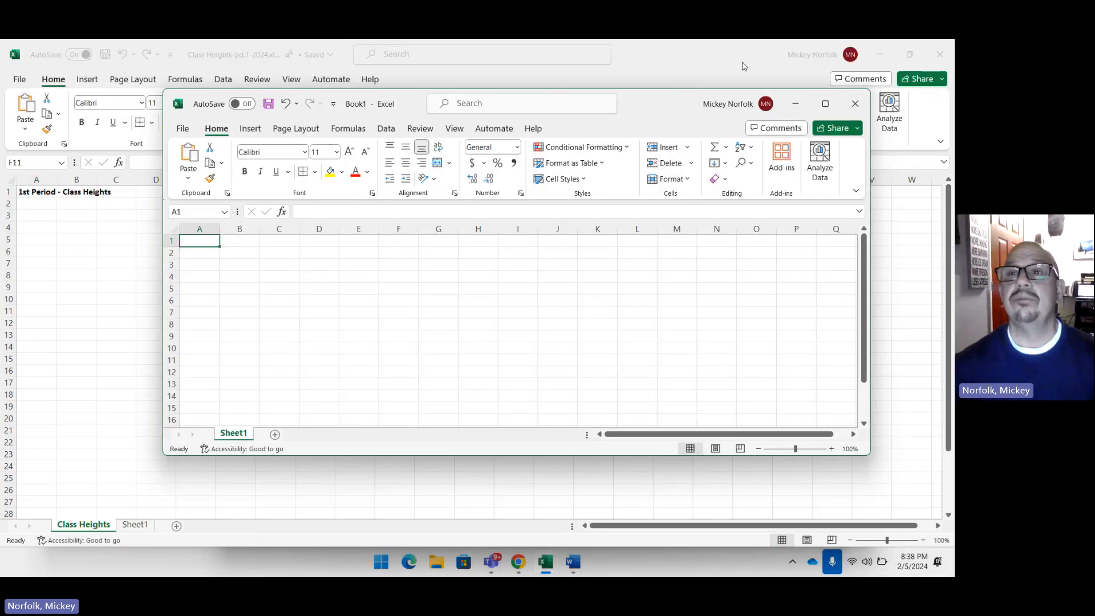
click(802, 108)
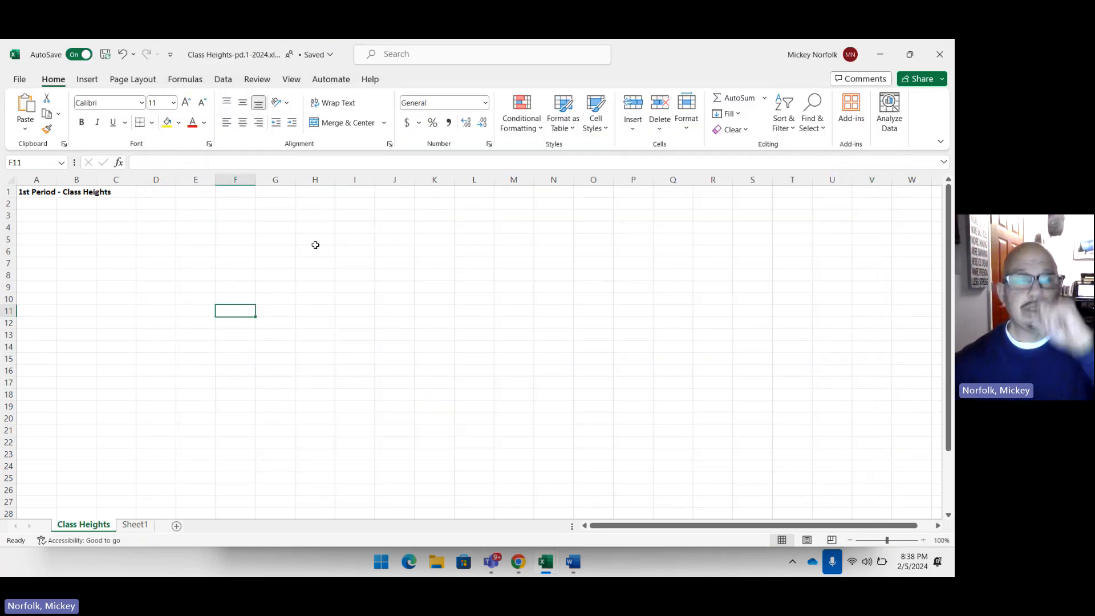
Step: Toggle AutoSave off and on again for the Class Heights workbook
click(75, 55)
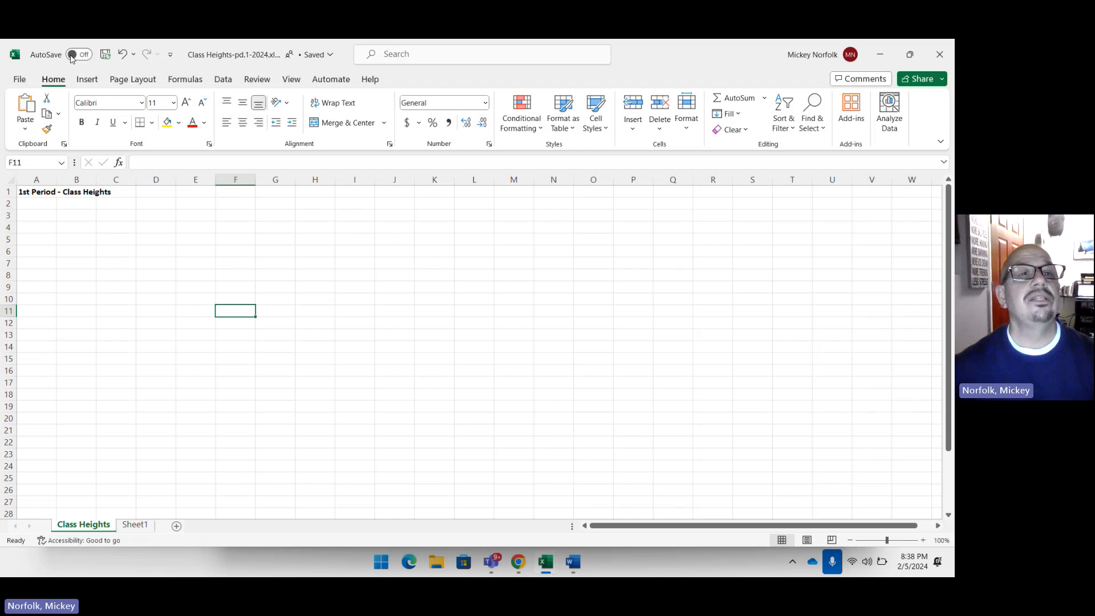
click(80, 55)
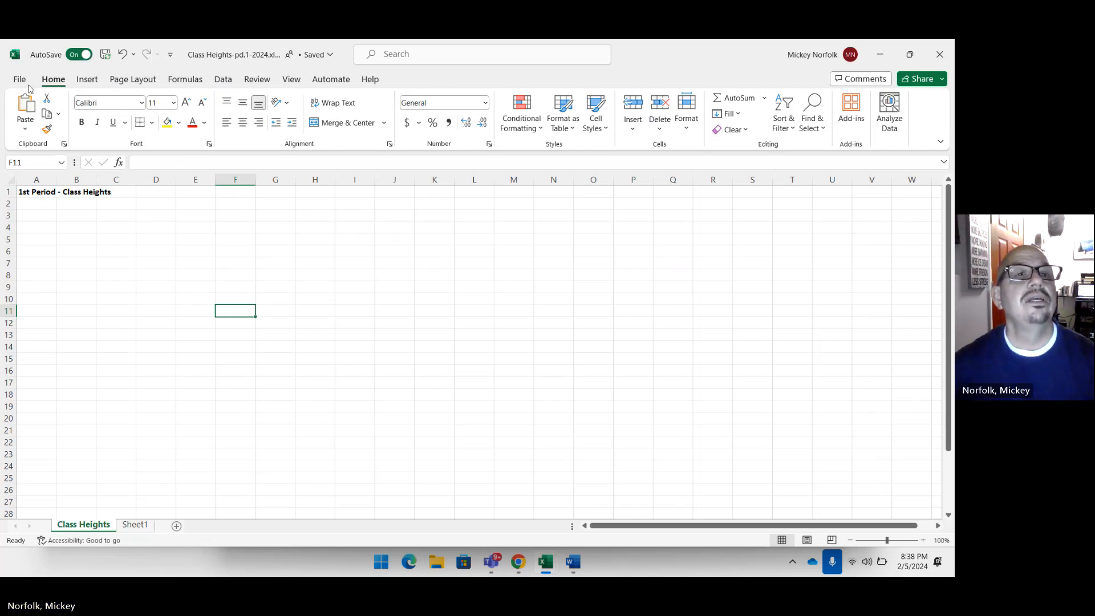
click(79, 55)
click(79, 55)
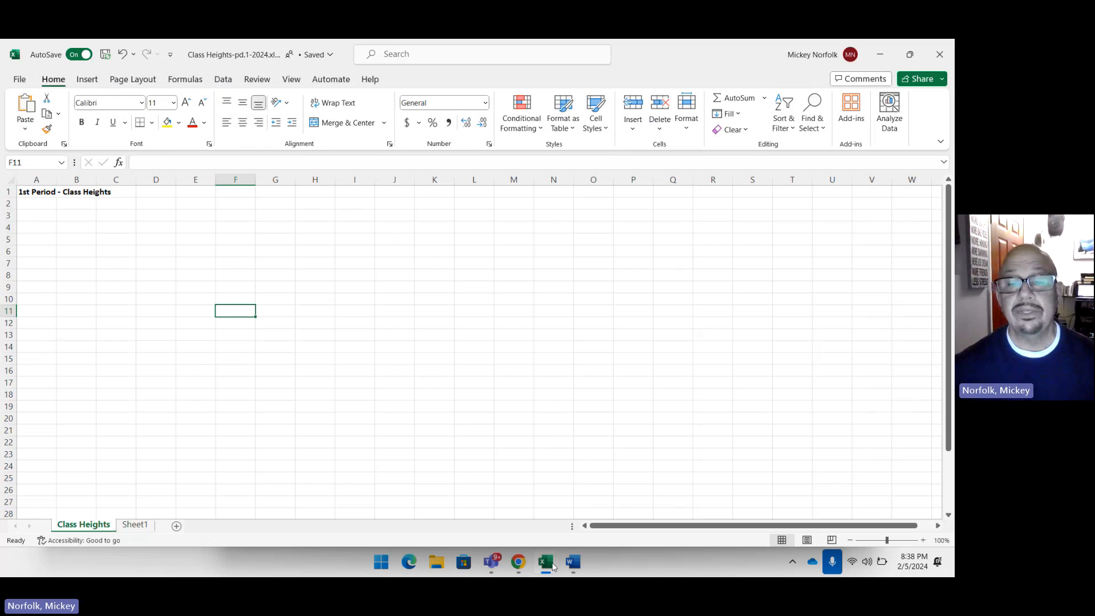
Step: Turn on AutoSave for the blank Book1 workbook by uploading it to the school OneDrive under the name Class Heights
mouse_move(549, 566)
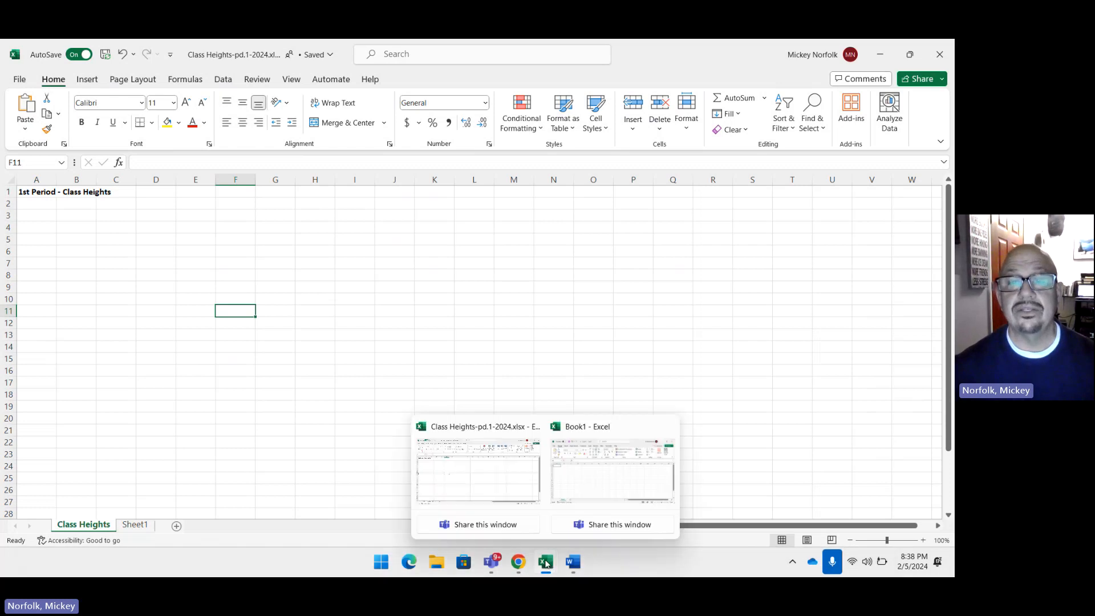
click(564, 494)
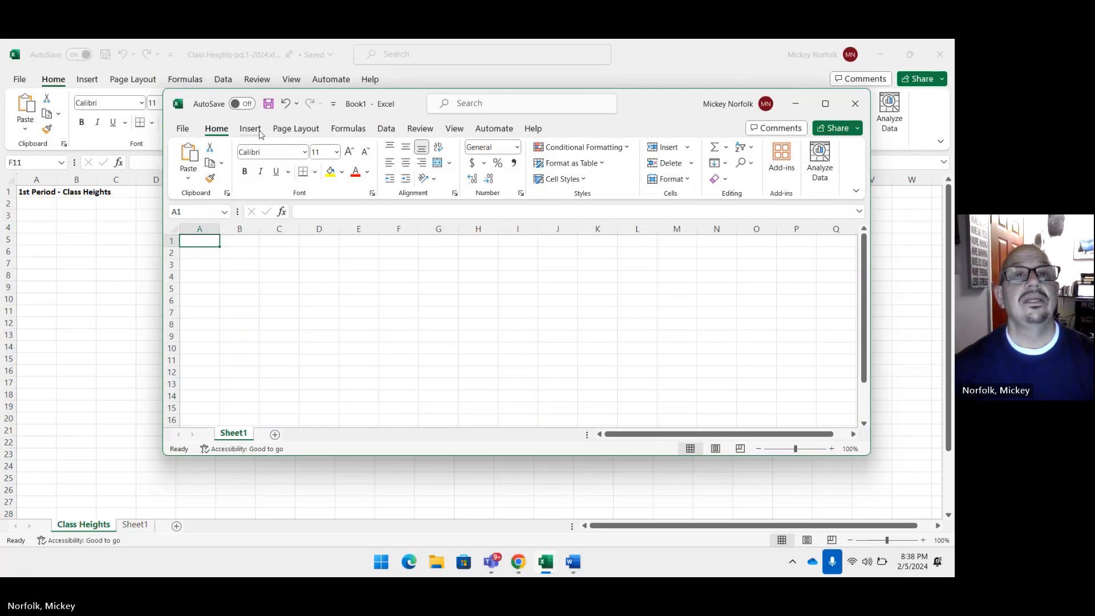
click(243, 104)
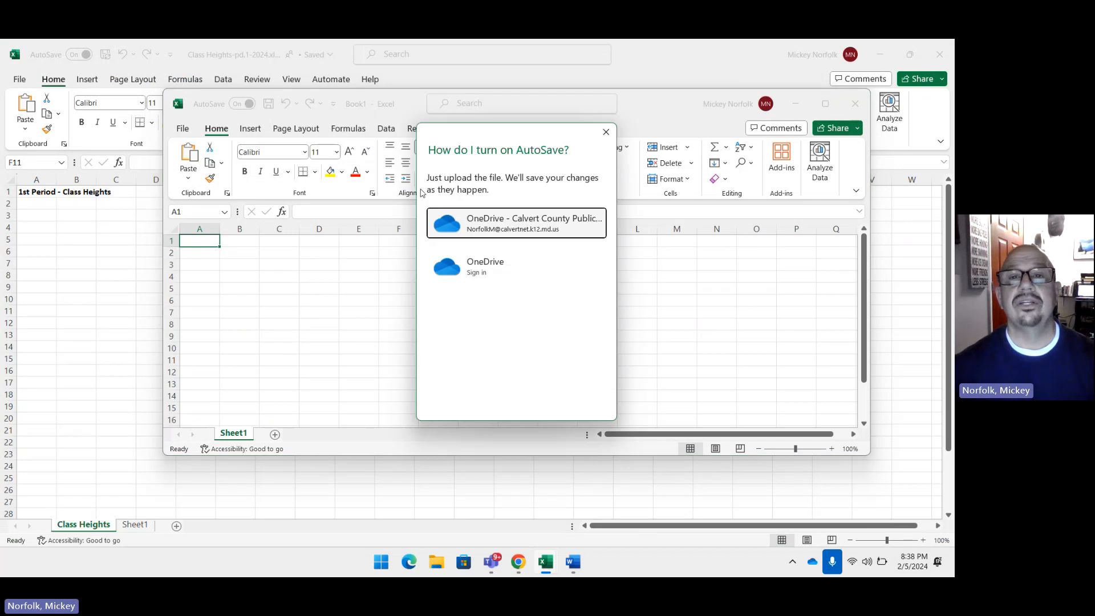
click(493, 229)
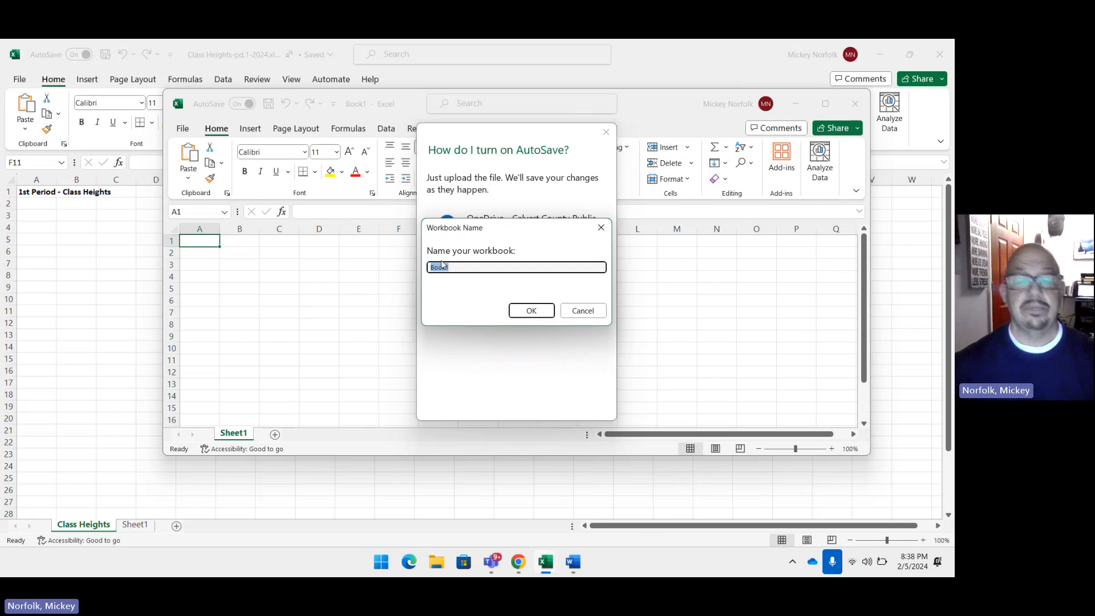
text(v)
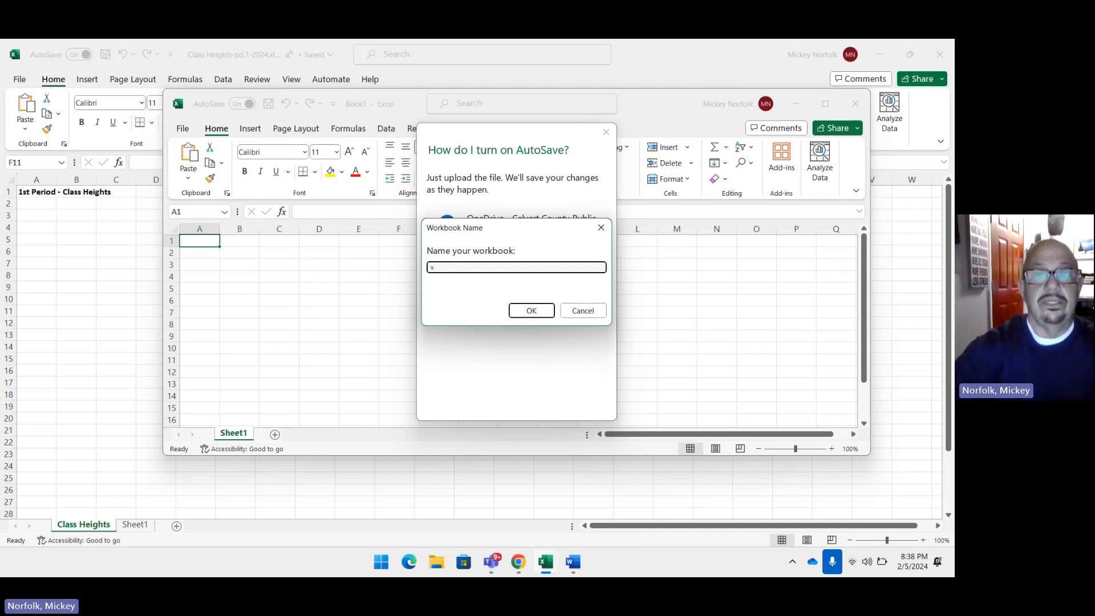
key(BackSpace)
text(Class Heights)
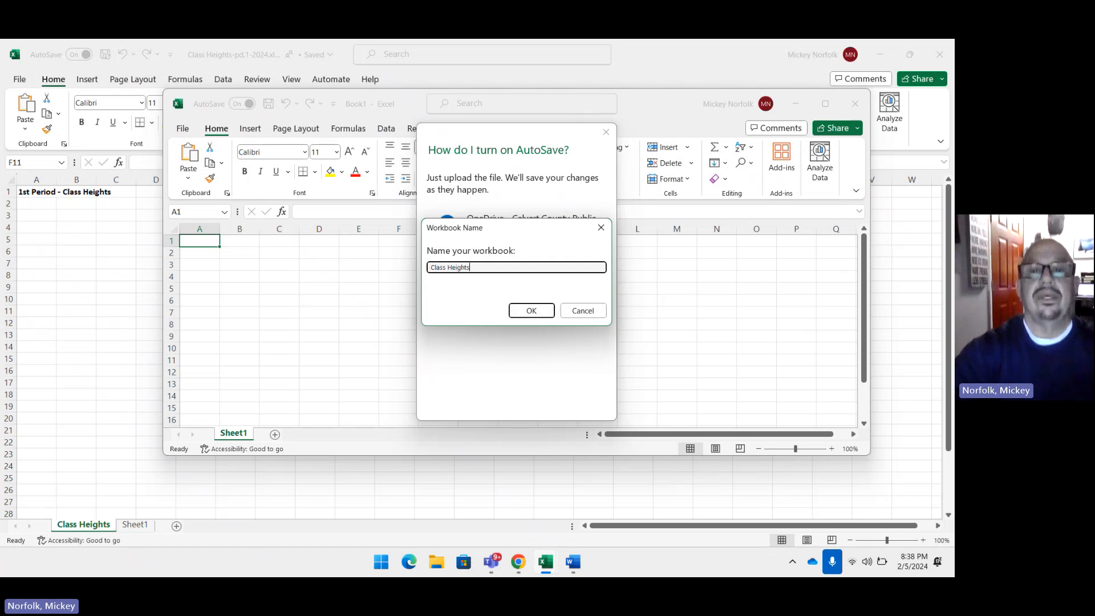
click(520, 309)
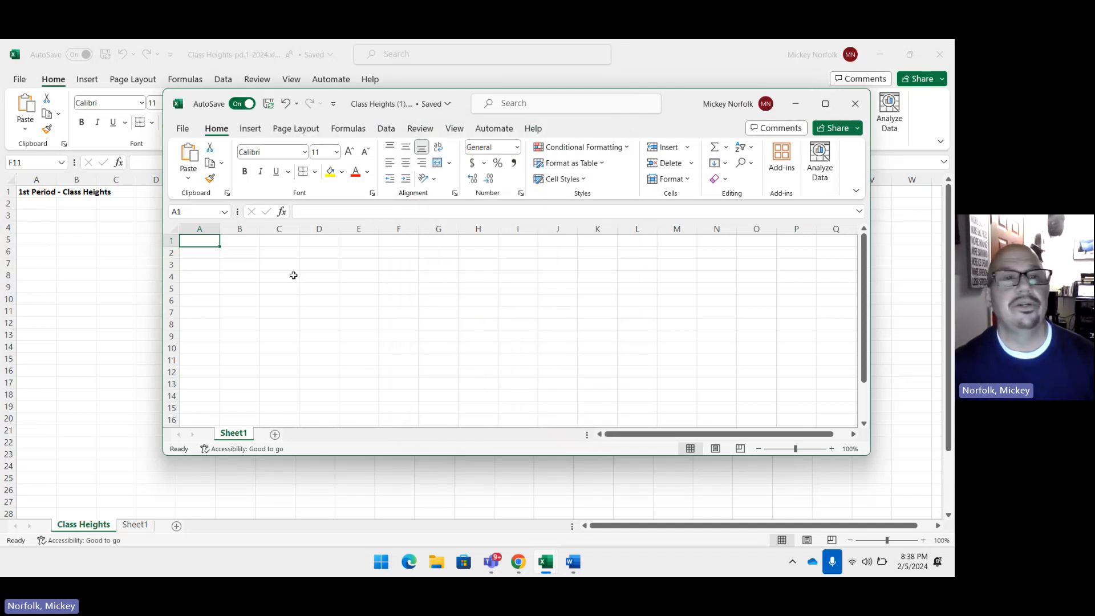
Step: Return to the Class Heights-pd.1-2024 workbook and examine the title in cell A1
click(137, 267)
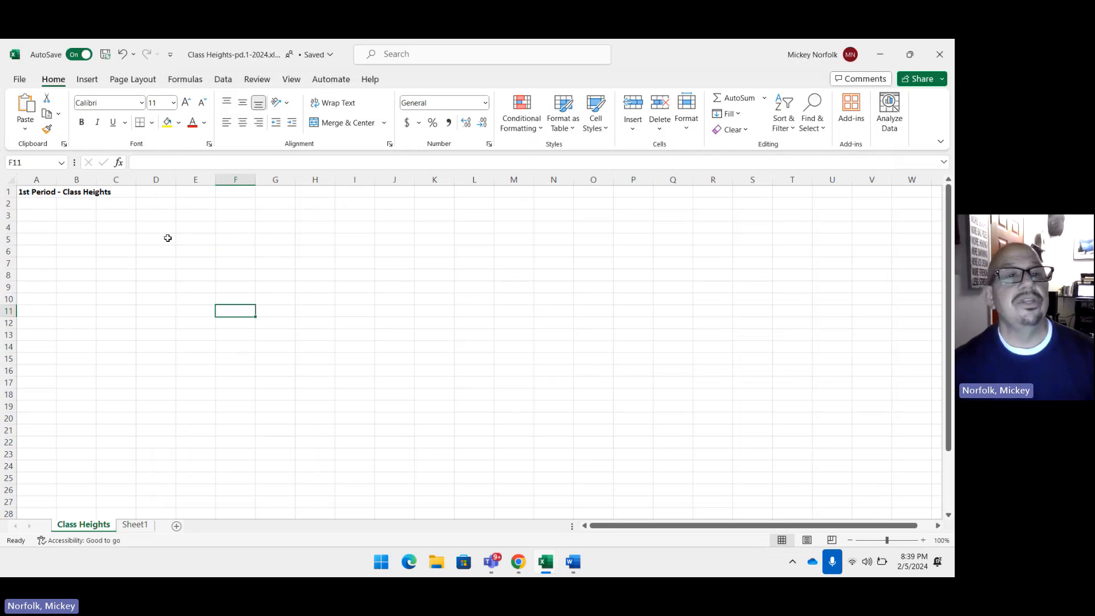
click(40, 204)
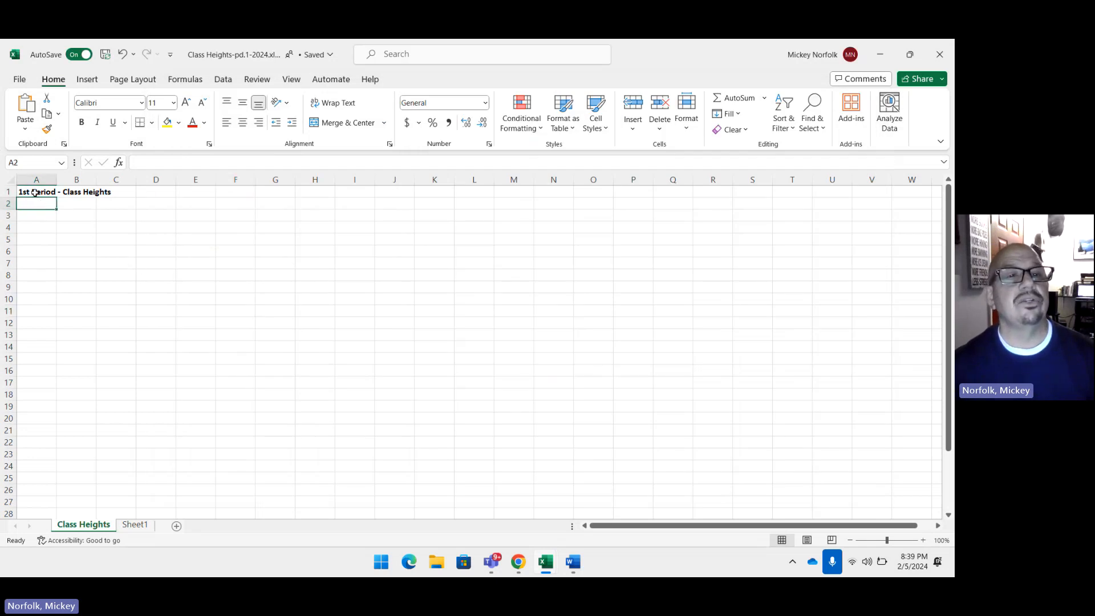
click(35, 192)
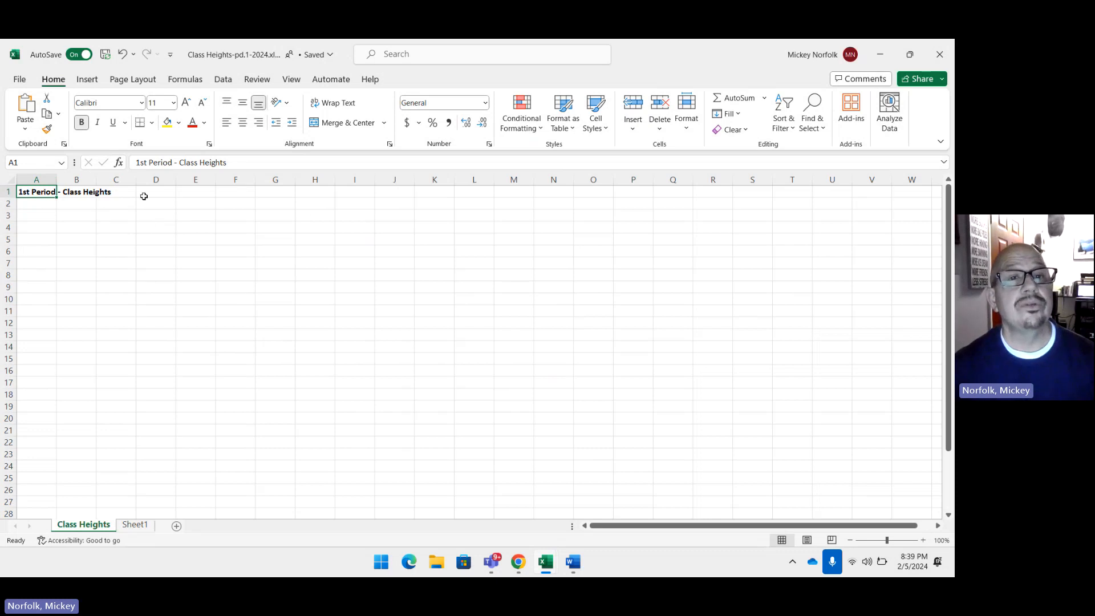
click(204, 228)
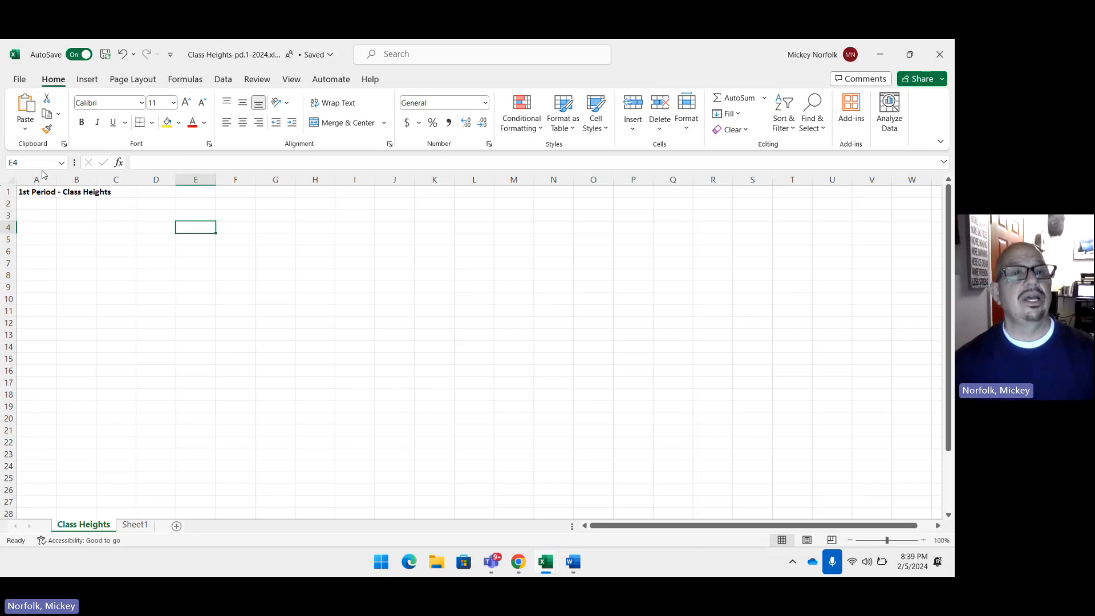
click(49, 195)
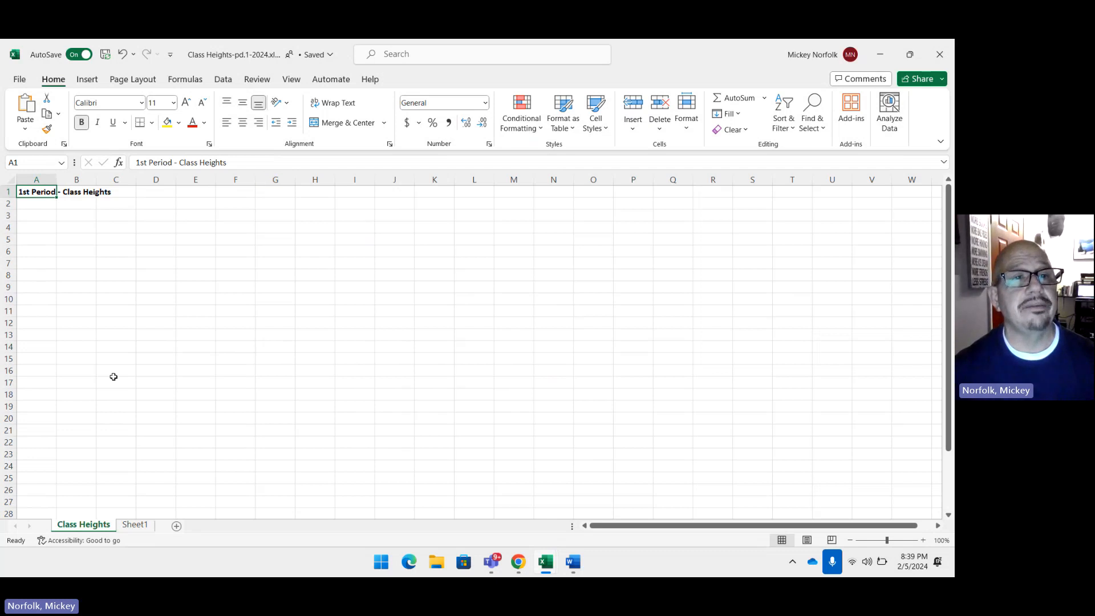
Step: Enter the author's full name in cell A3
click(44, 216)
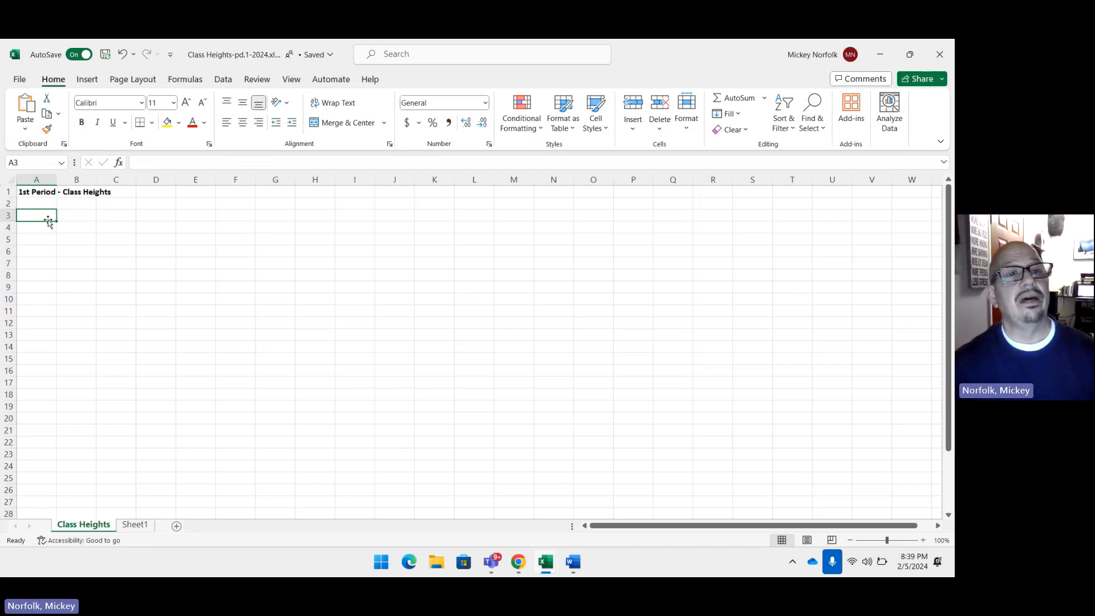
text(M)
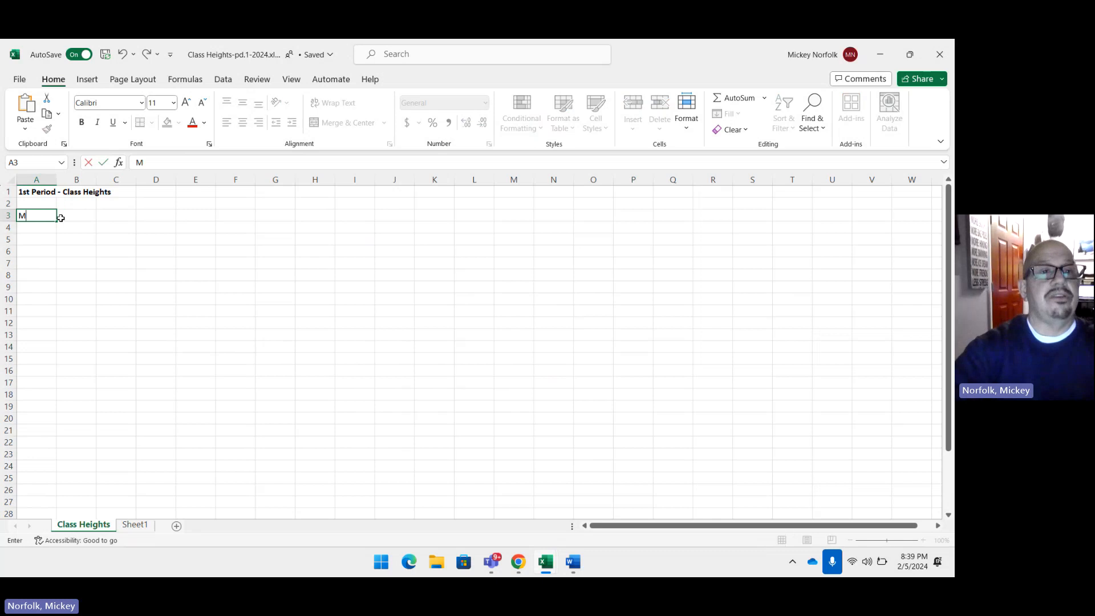
text(ik)
key(BackSpace)
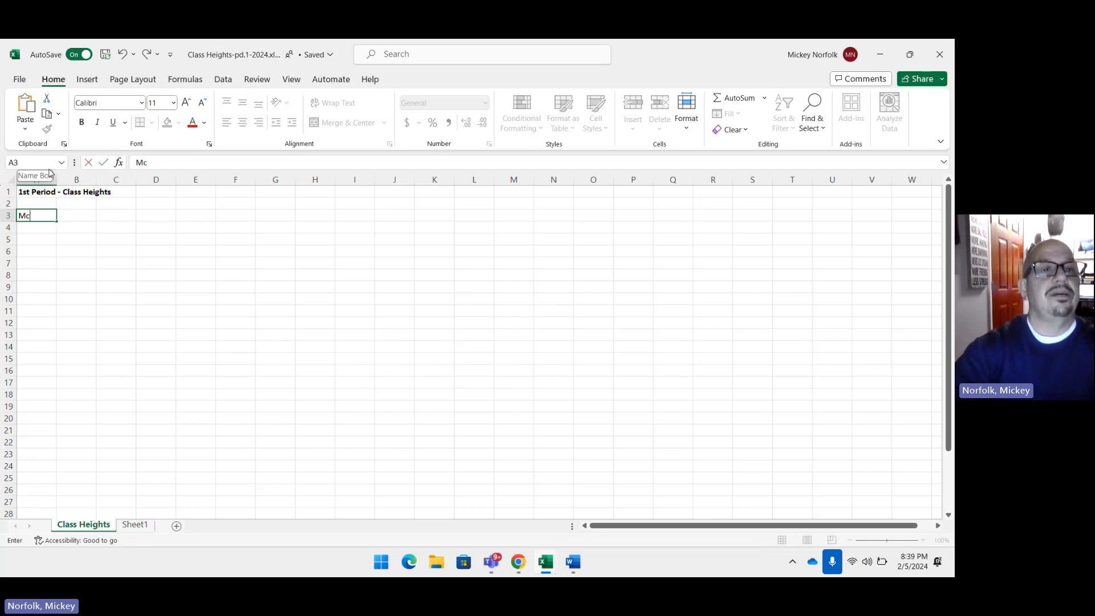
text(ckey No)
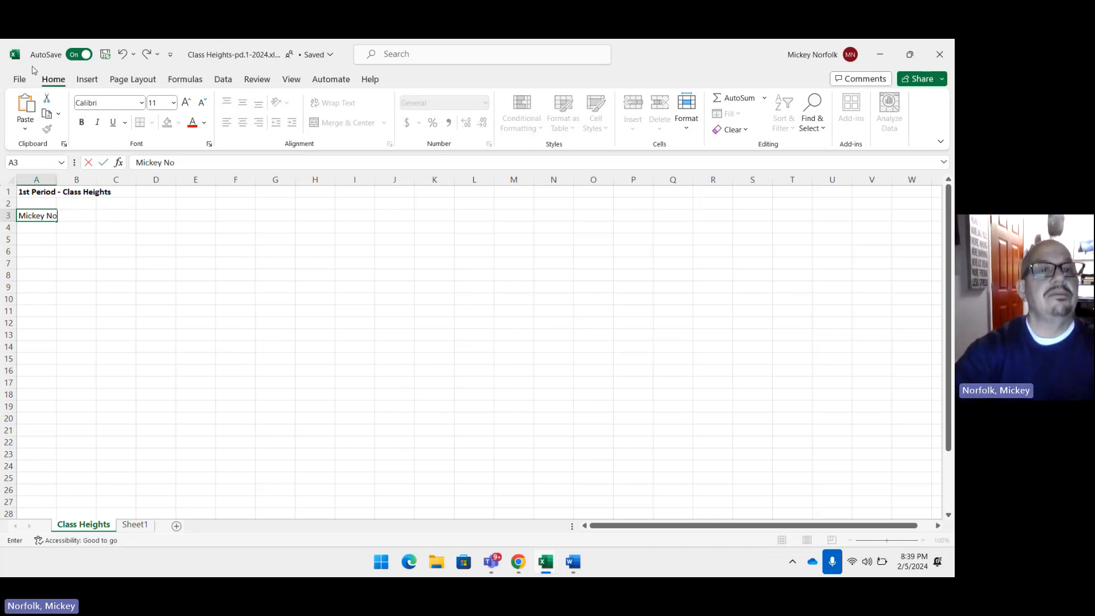
text(rfolk)
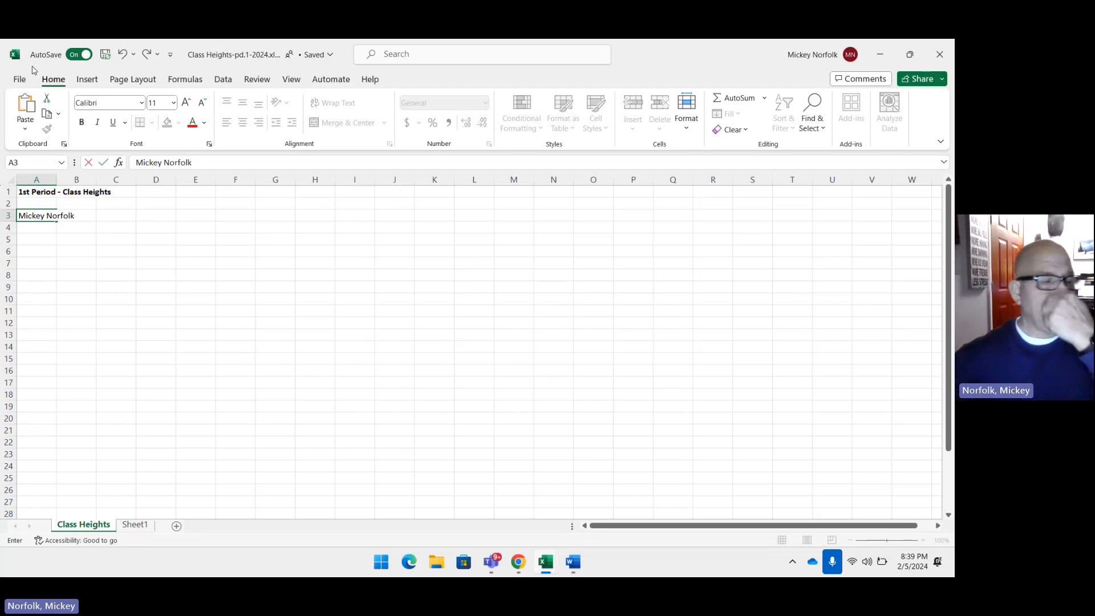
Step: Enter the column headings FEET in cell A5 and INCHES in cell B5
click(27, 240)
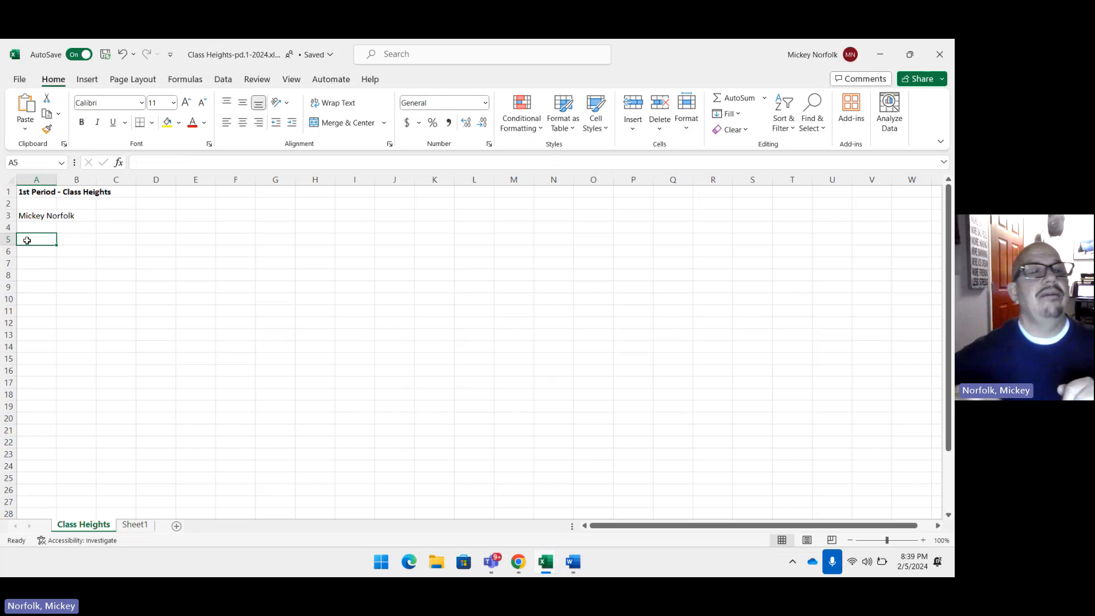
text(FE)
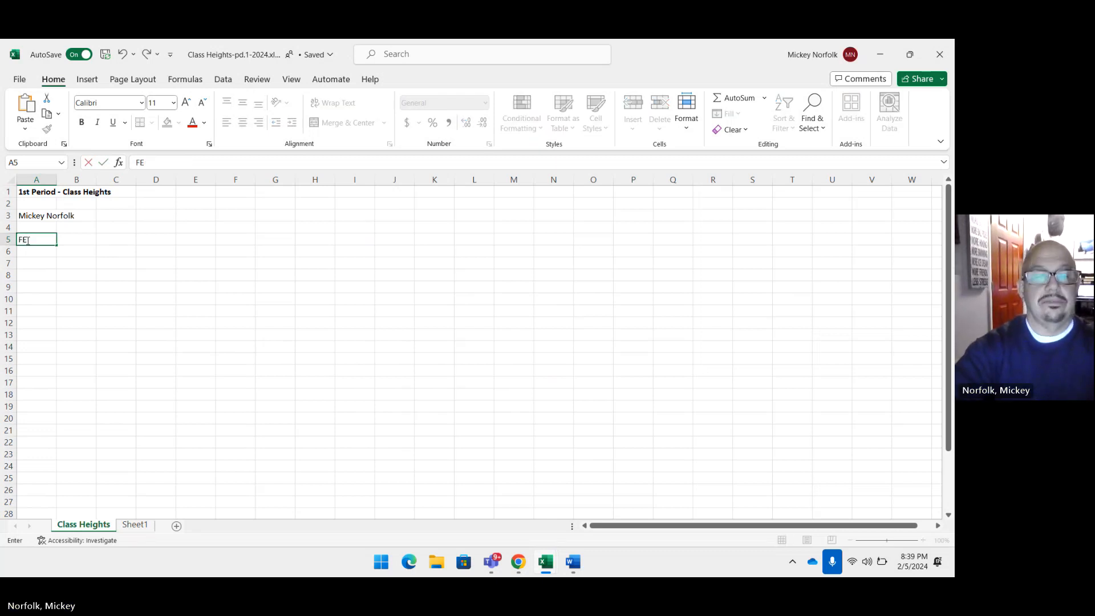
text(ET)
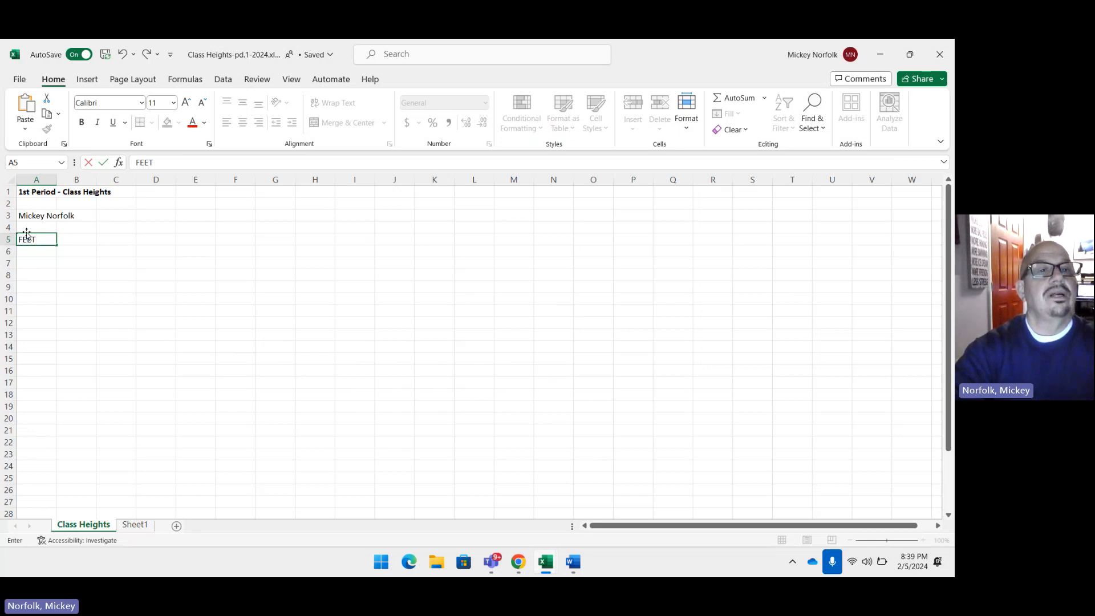
key(Tab)
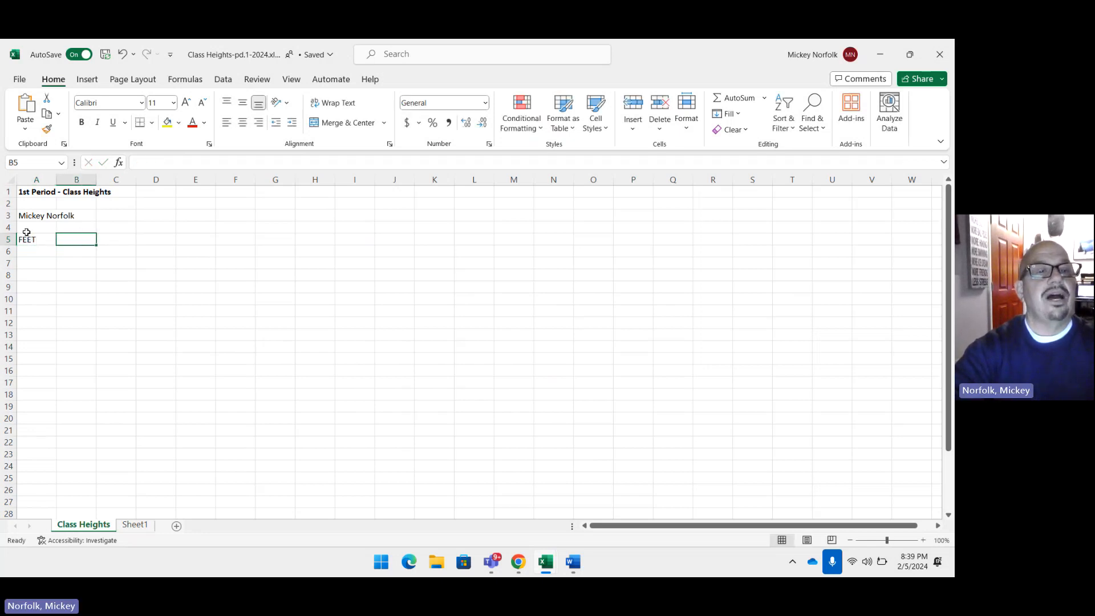
text(INCHES)
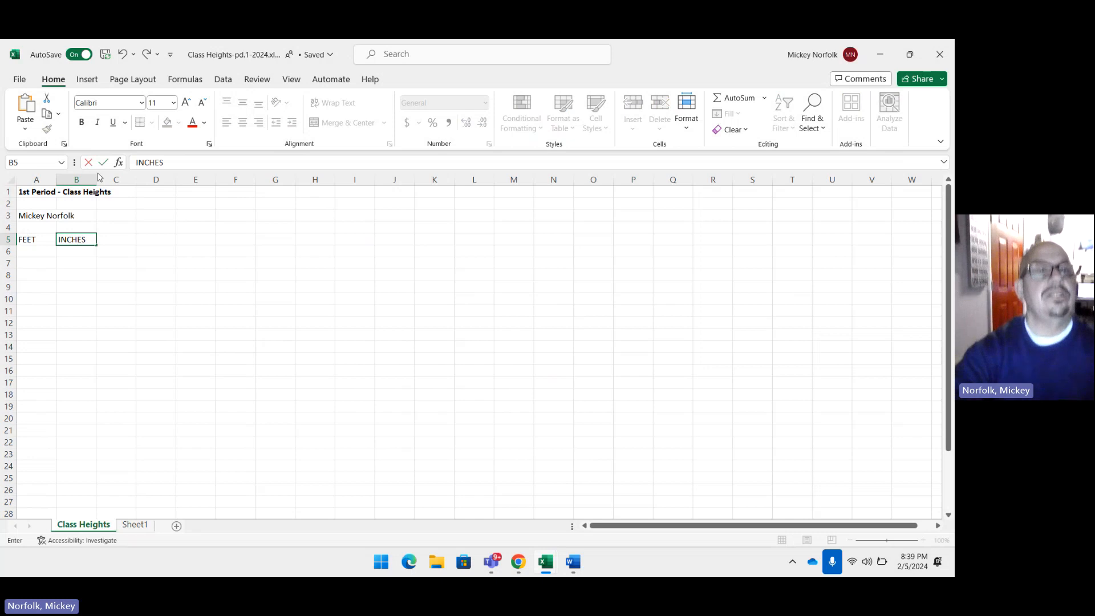
Step: Make the column headings FEET in cell A5 and INCHES in cell B5 bold
click(29, 239)
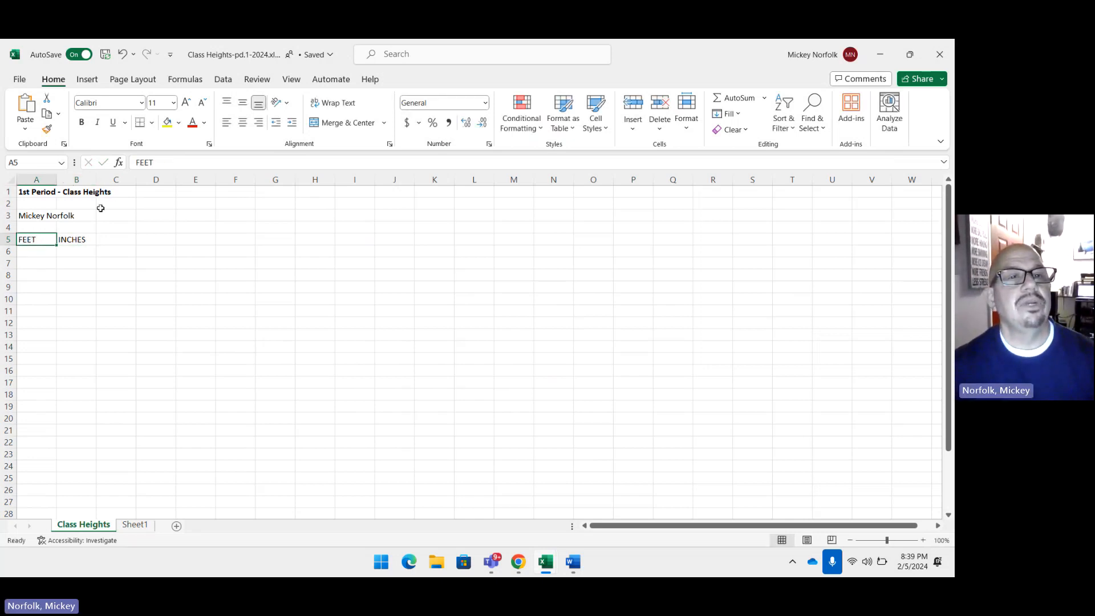
double_click(167, 162)
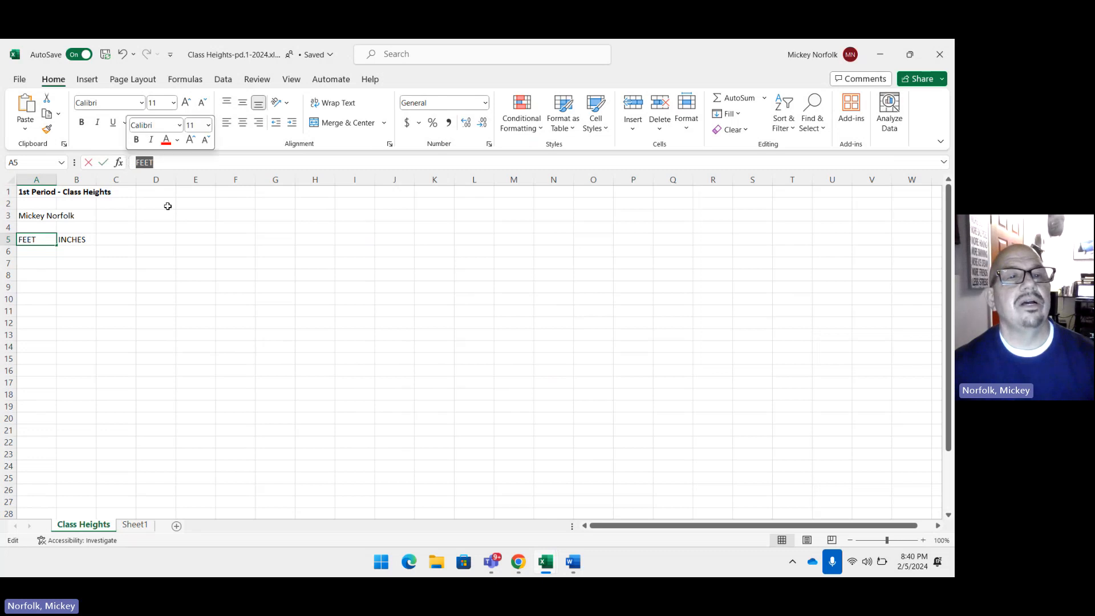
click(75, 241)
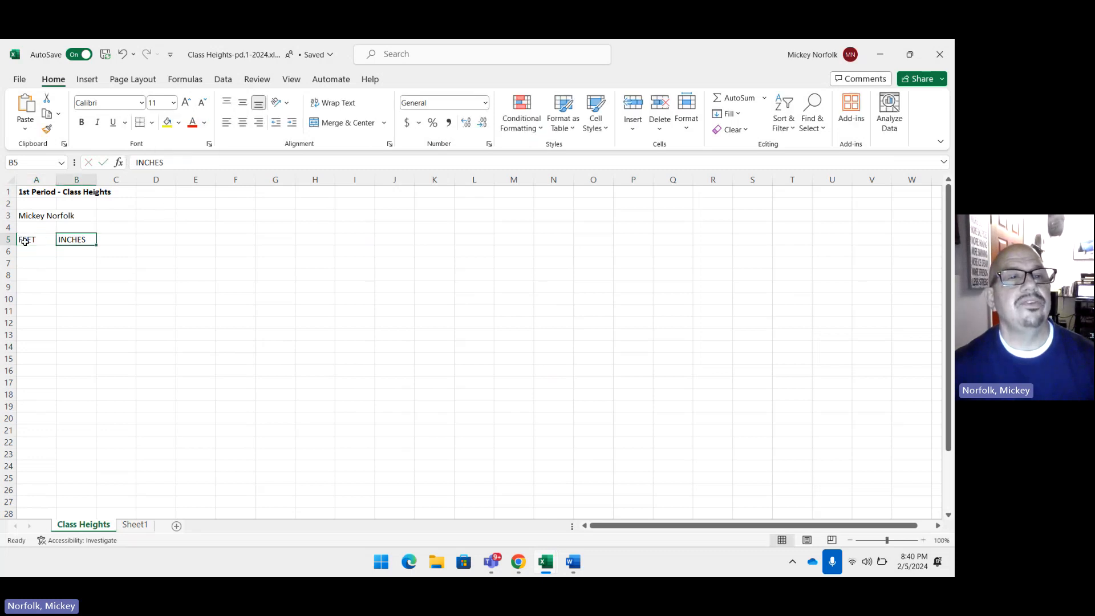
click(26, 241)
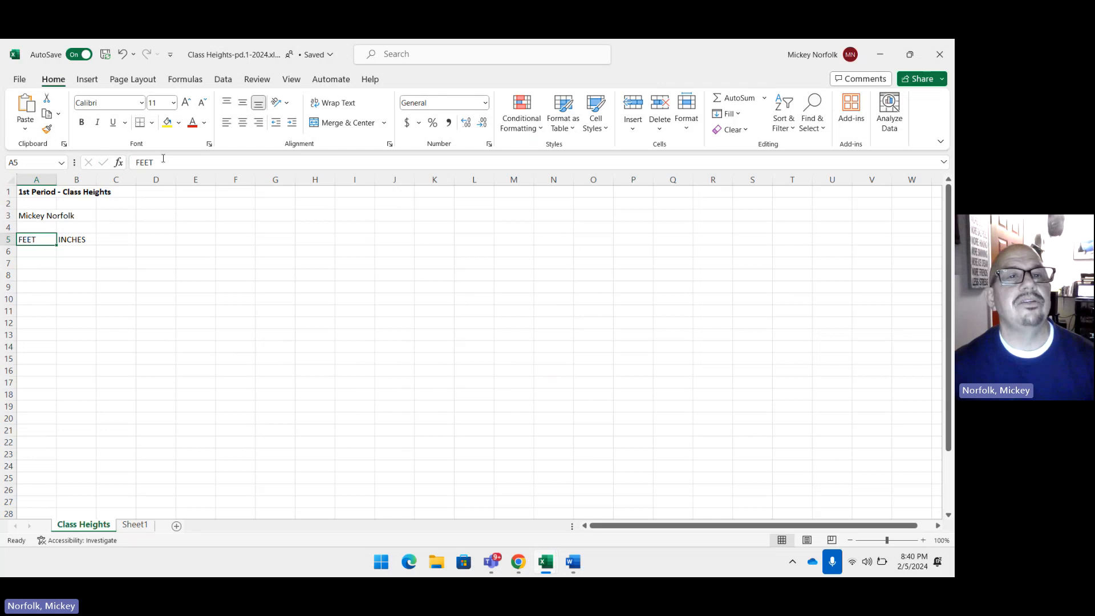
drag(162, 165, 135, 164)
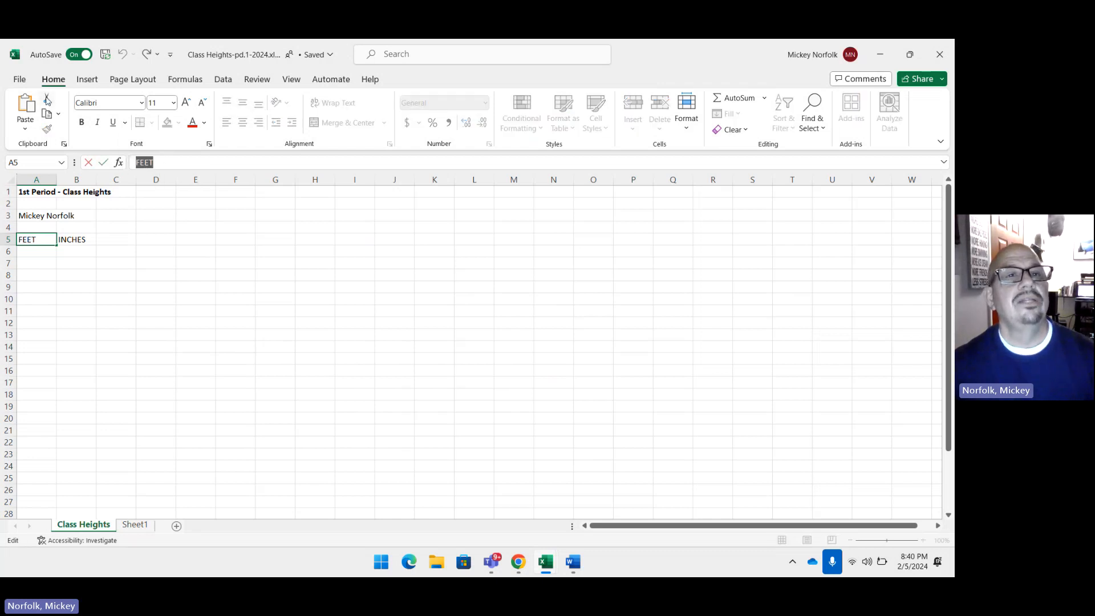
click(81, 122)
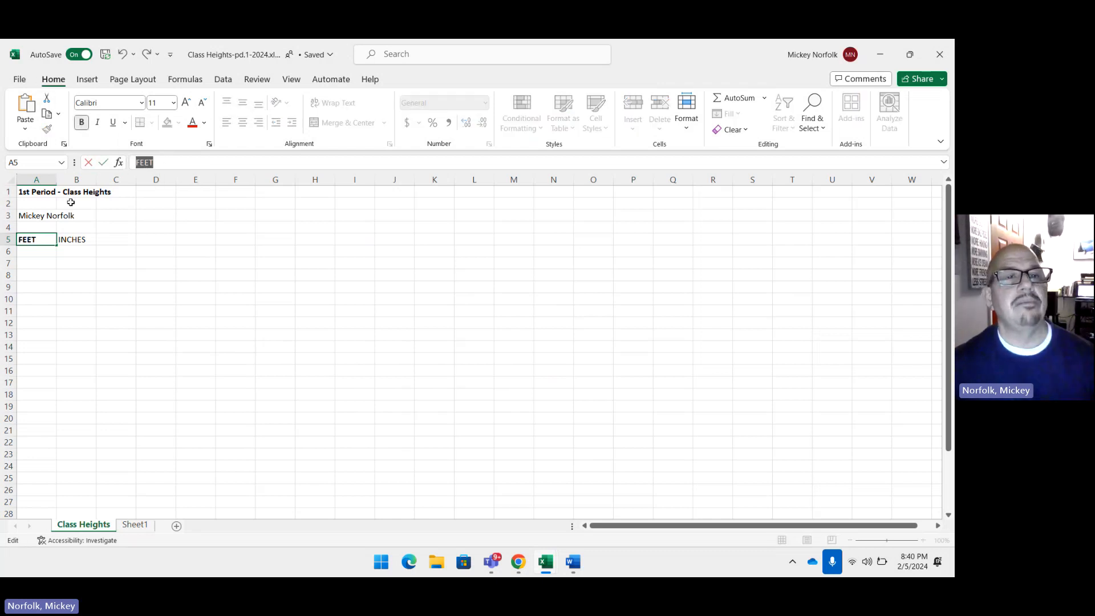
click(78, 240)
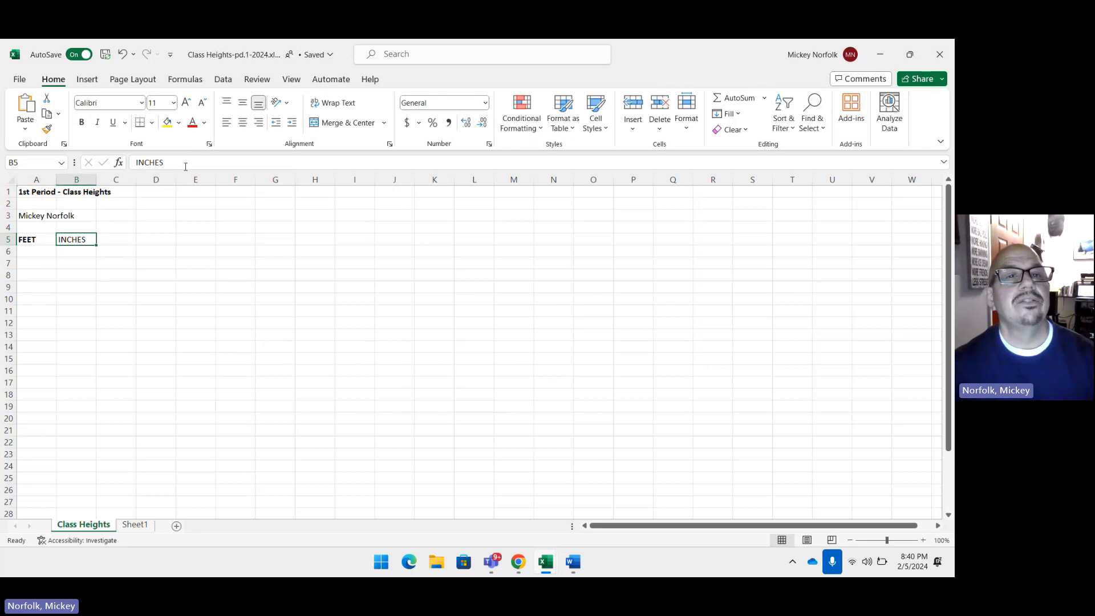
drag(164, 163, 136, 163)
click(82, 122)
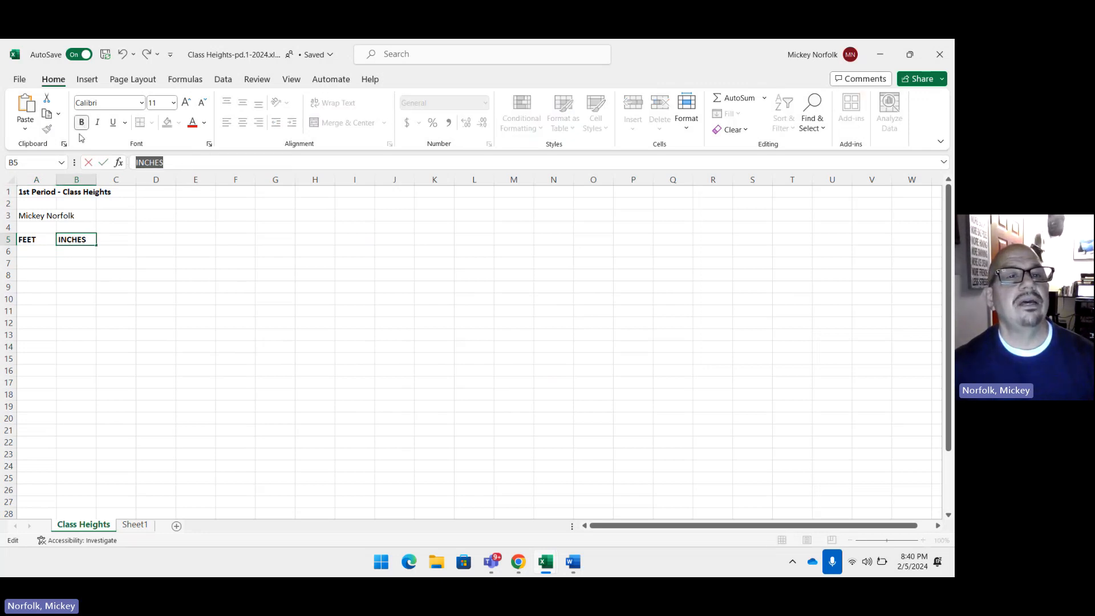
Step: Copy the selected height table from the Word document Document1 and paste it into the Class Heights-pd.1-2024 workbook starting at cell A6
click(24, 256)
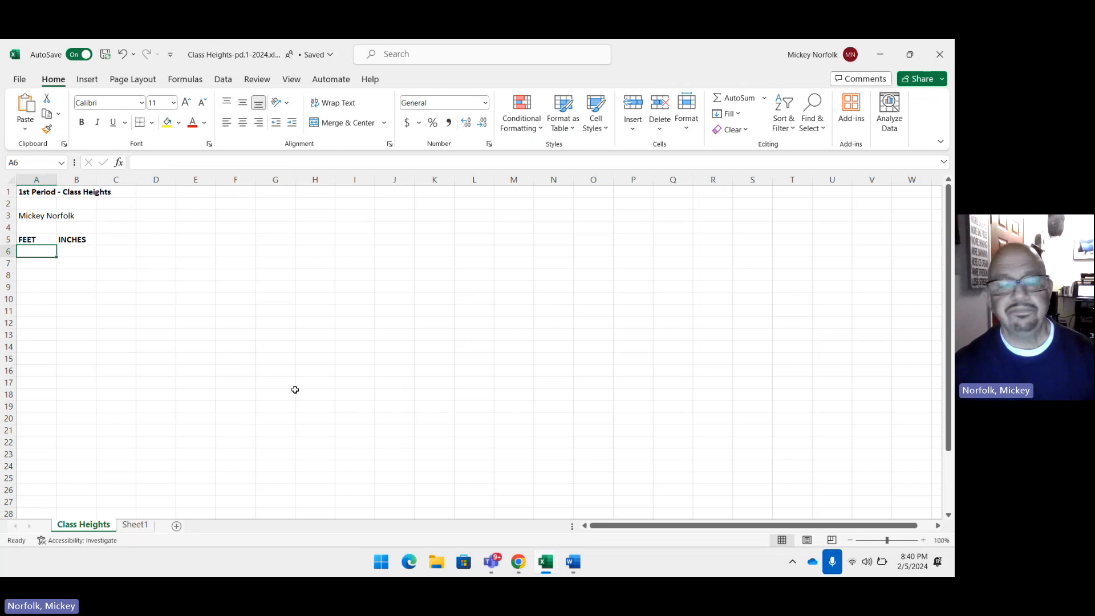
mouse_move(574, 573)
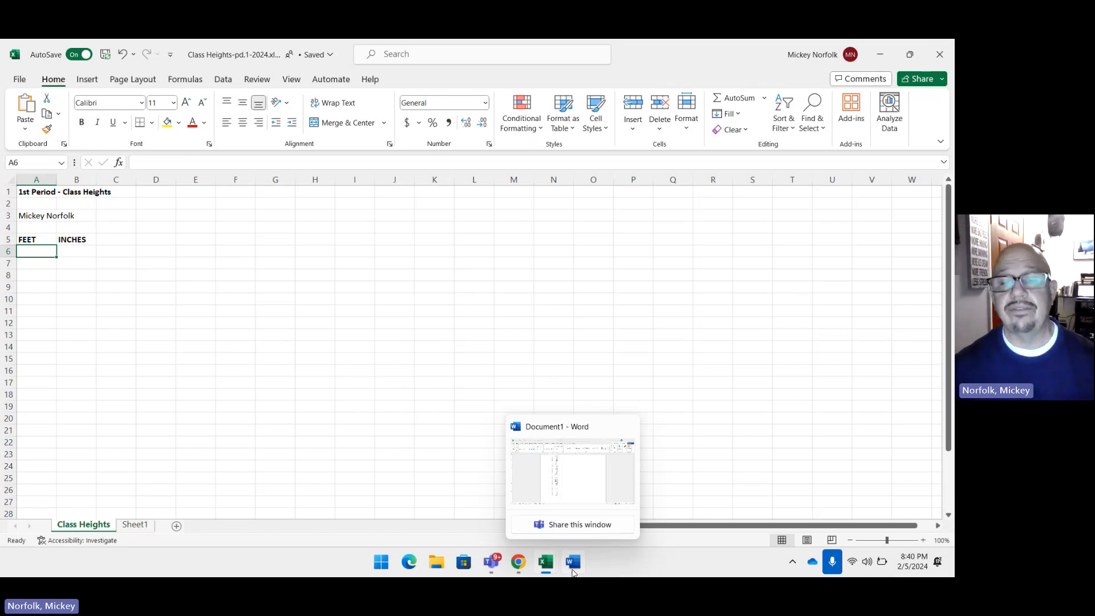
click(539, 469)
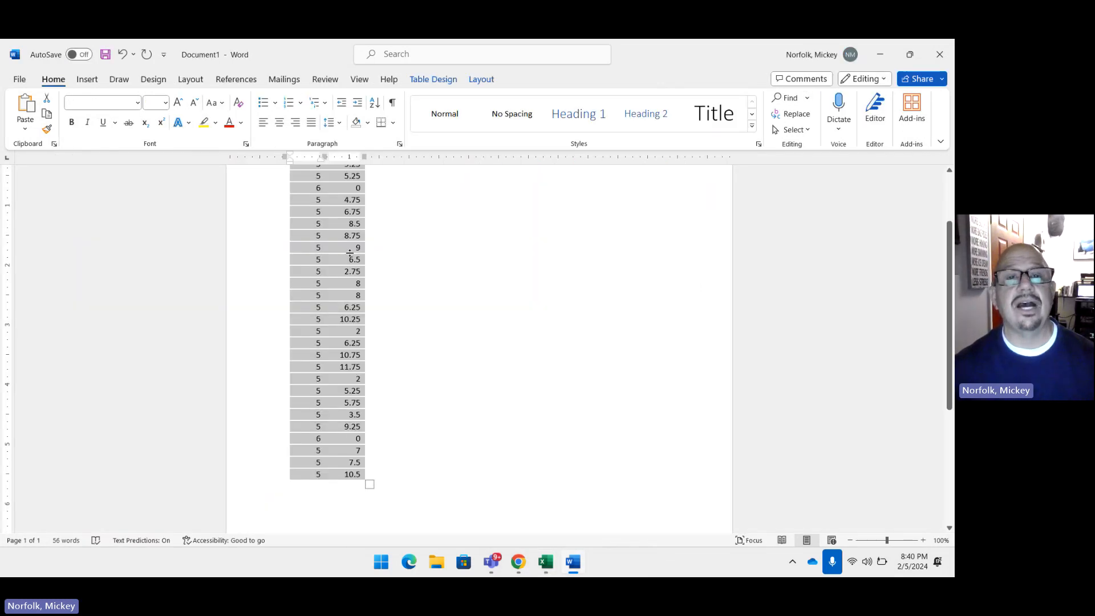
right_click(350, 251)
click(376, 314)
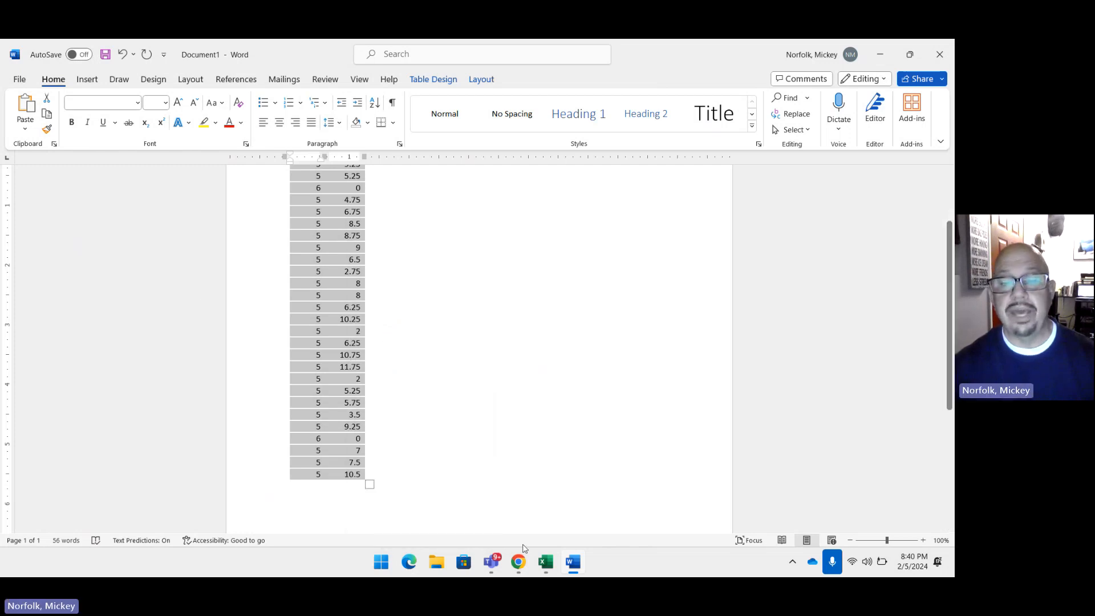
click(546, 562)
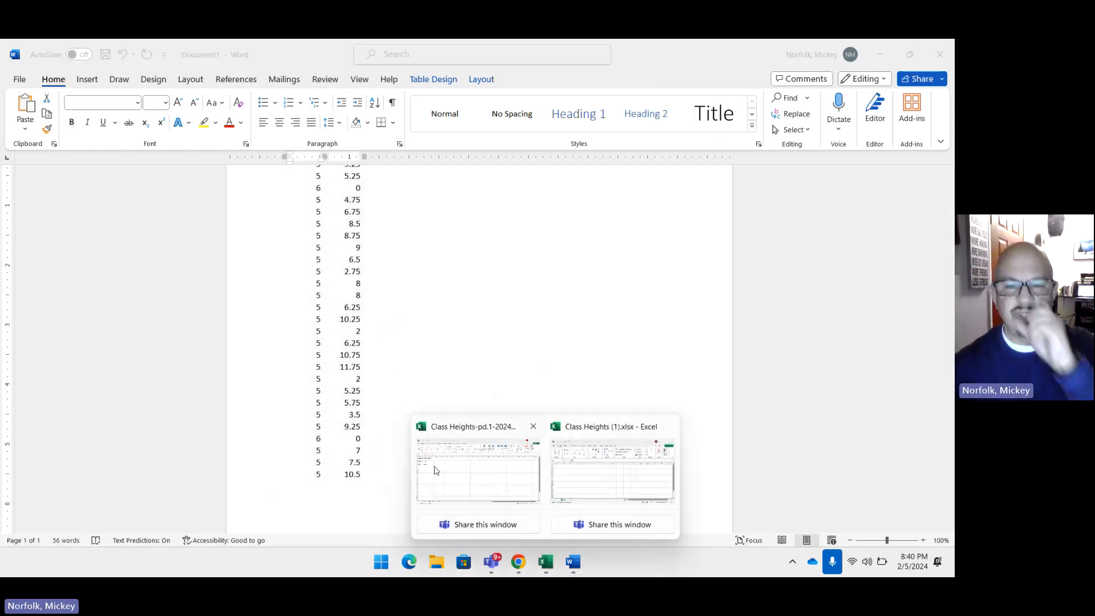
click(466, 481)
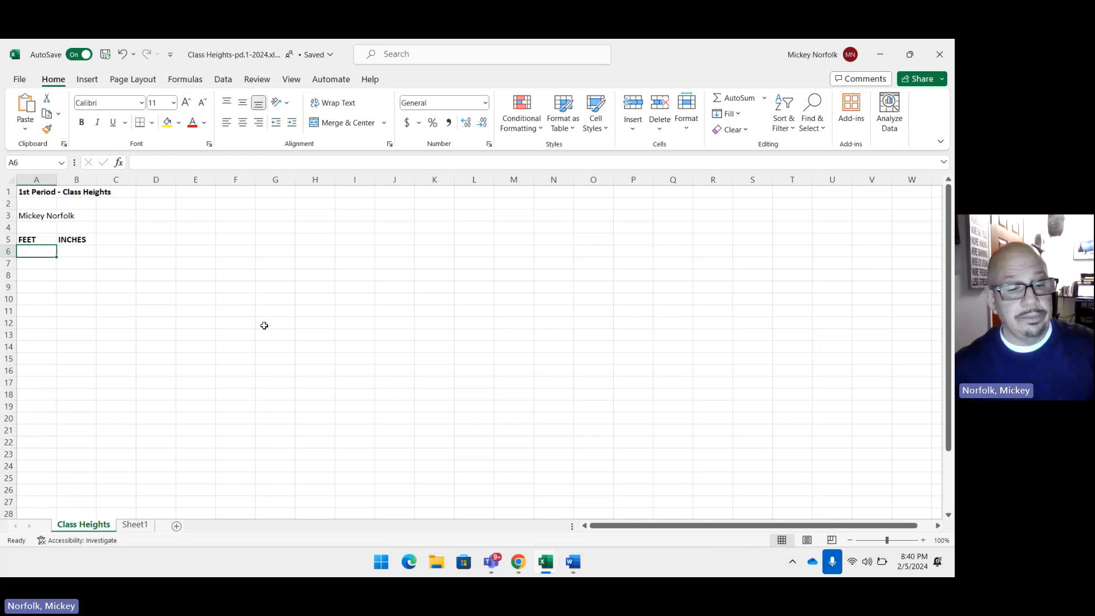
key(ctrl+v)
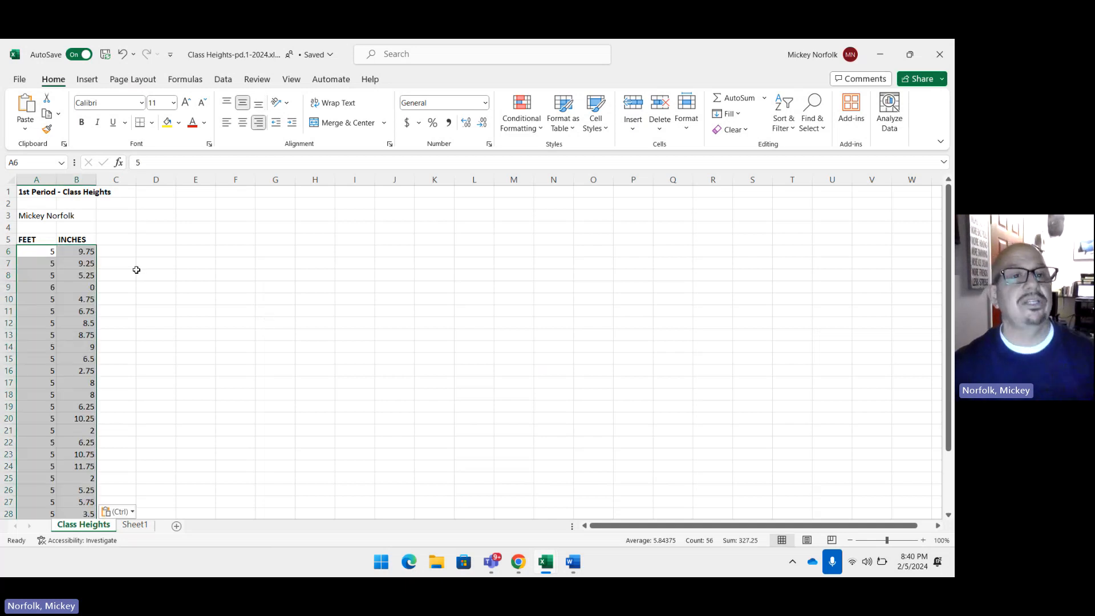
Step: Examine the pasted feet and inches values in columns A and B from row 6 down to the last entry
click(72, 289)
click(43, 251)
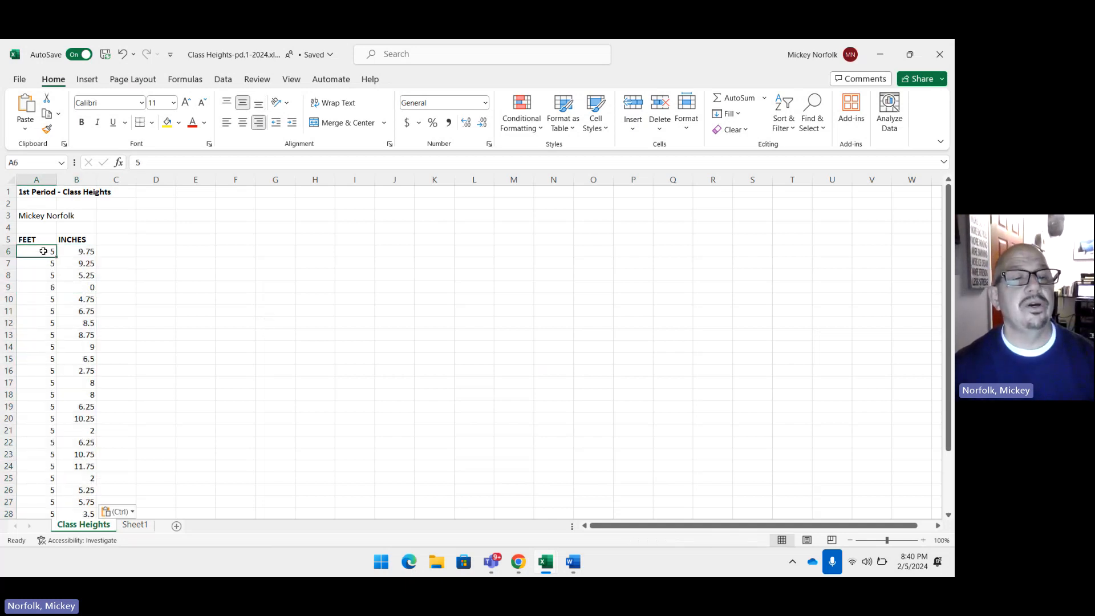
click(73, 251)
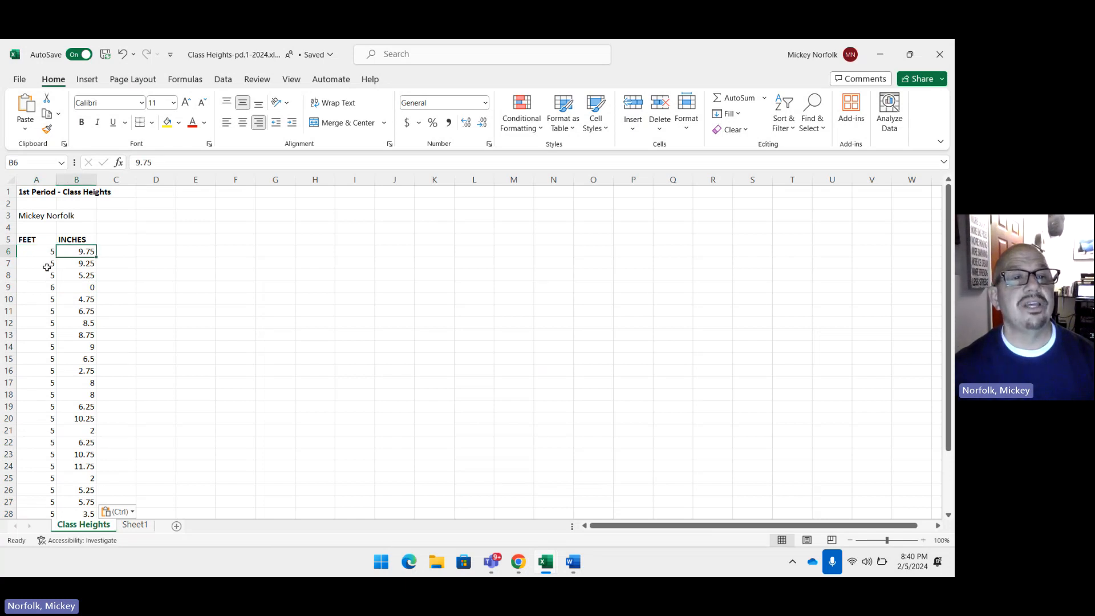
click(50, 263)
scroll(146, 288, down, 1)
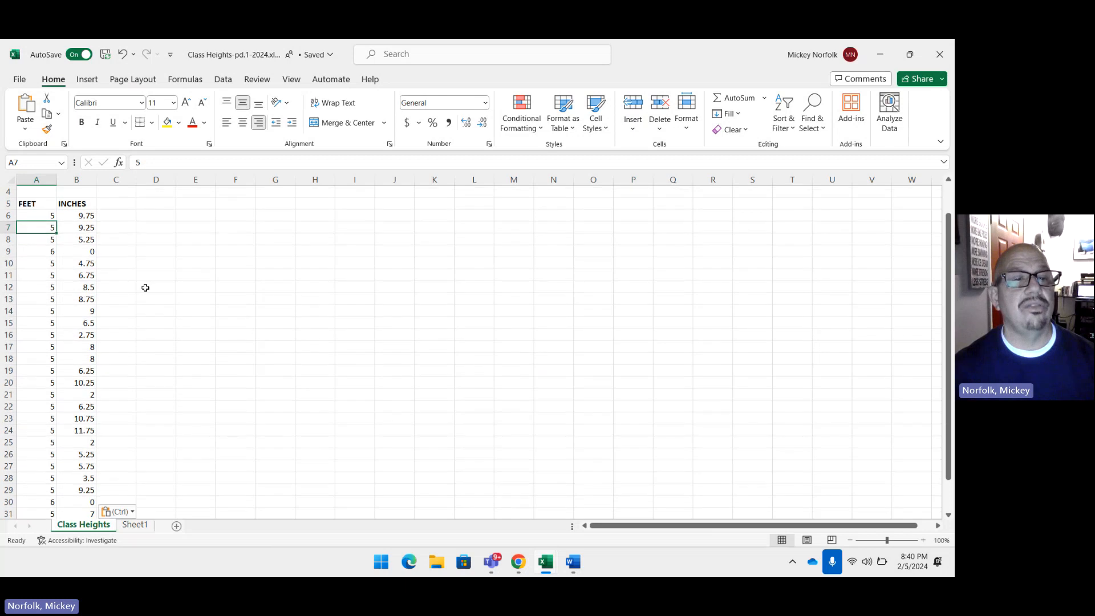
scroll(146, 288, down, 1)
scroll(146, 287, up, 1)
scroll(145, 288, down, 1)
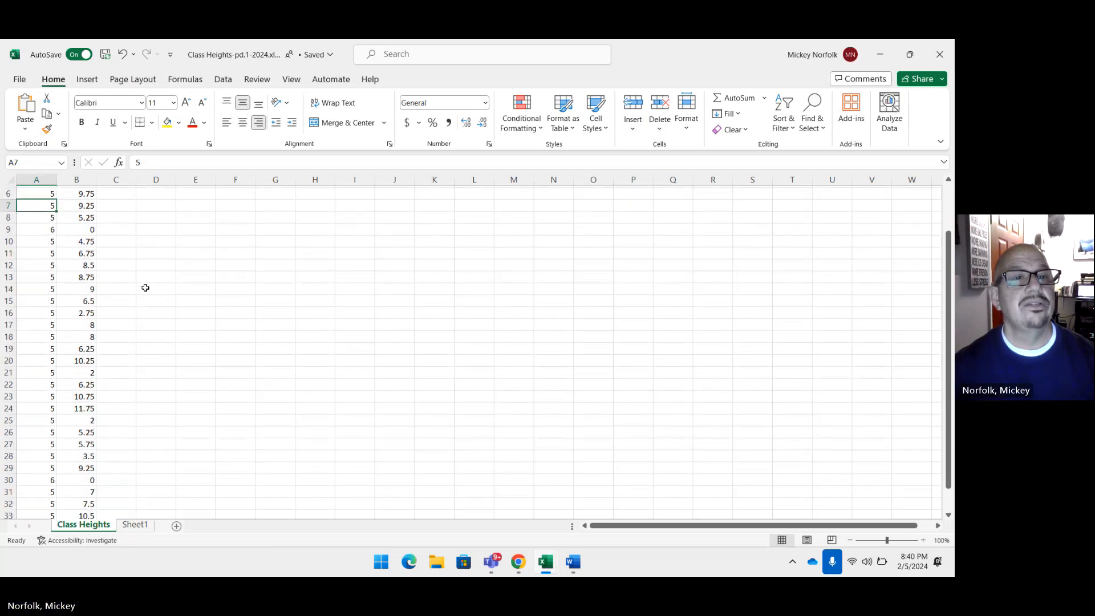
scroll(146, 287, up, 1)
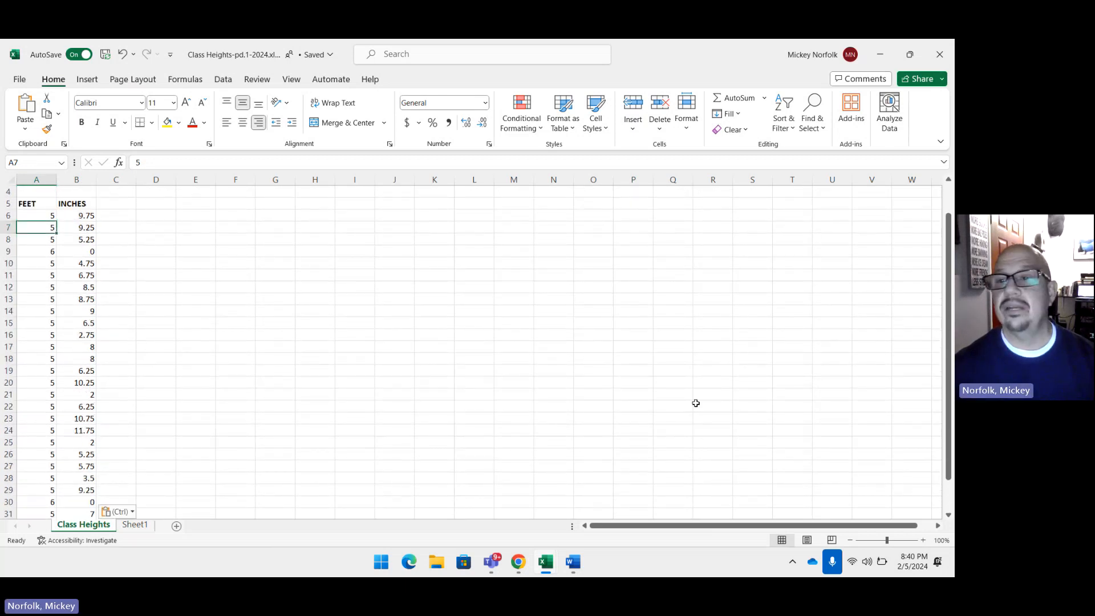
drag(947, 293, 947, 318)
scroll(625, 389, down, 1)
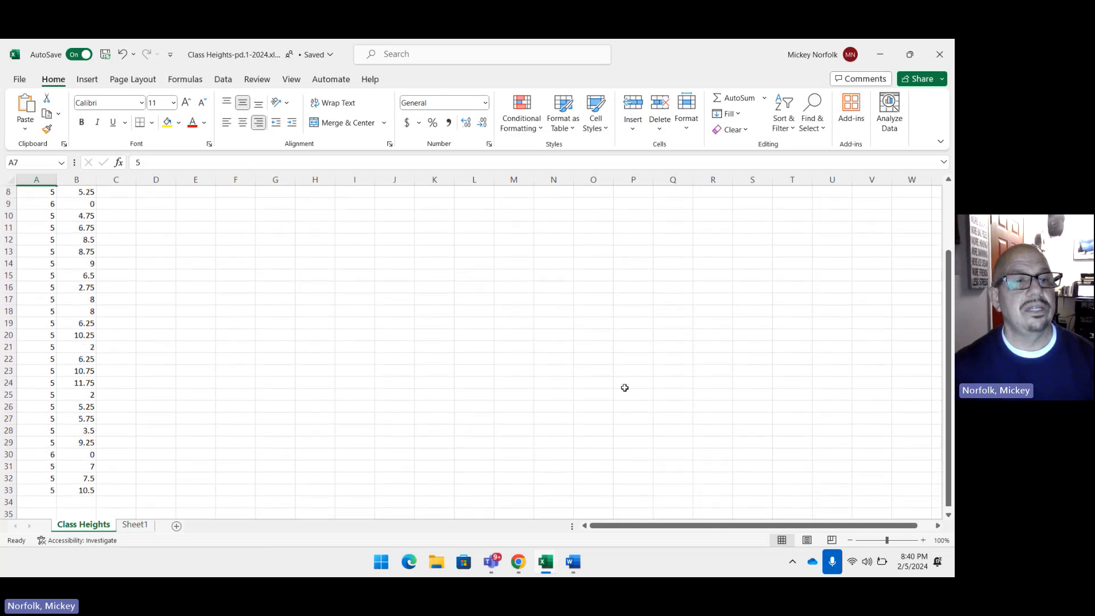
scroll(625, 388, up, 1)
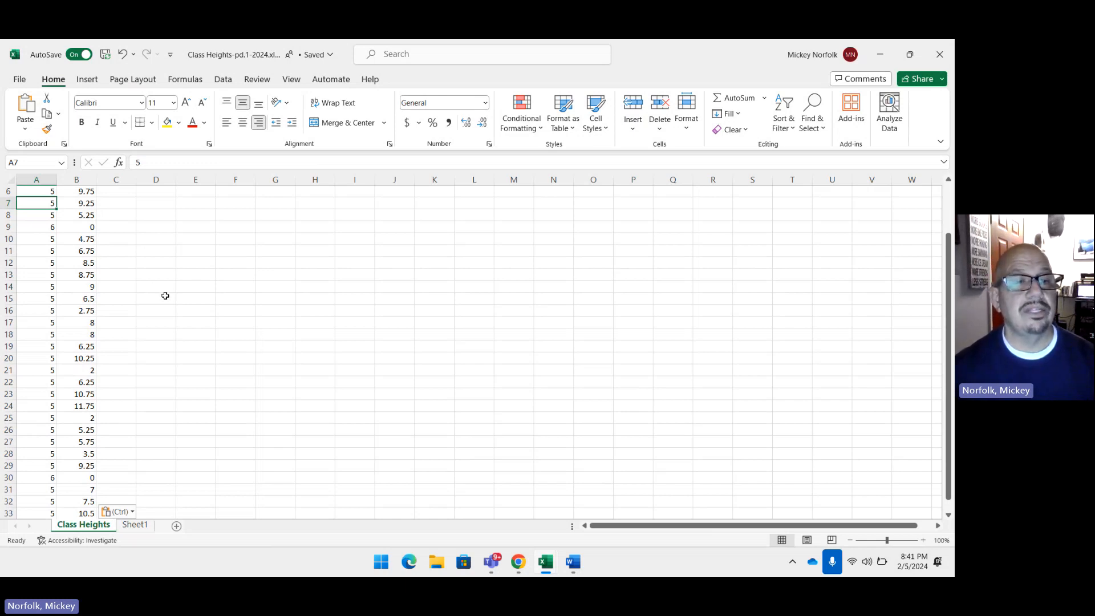
scroll(165, 295, up, 2)
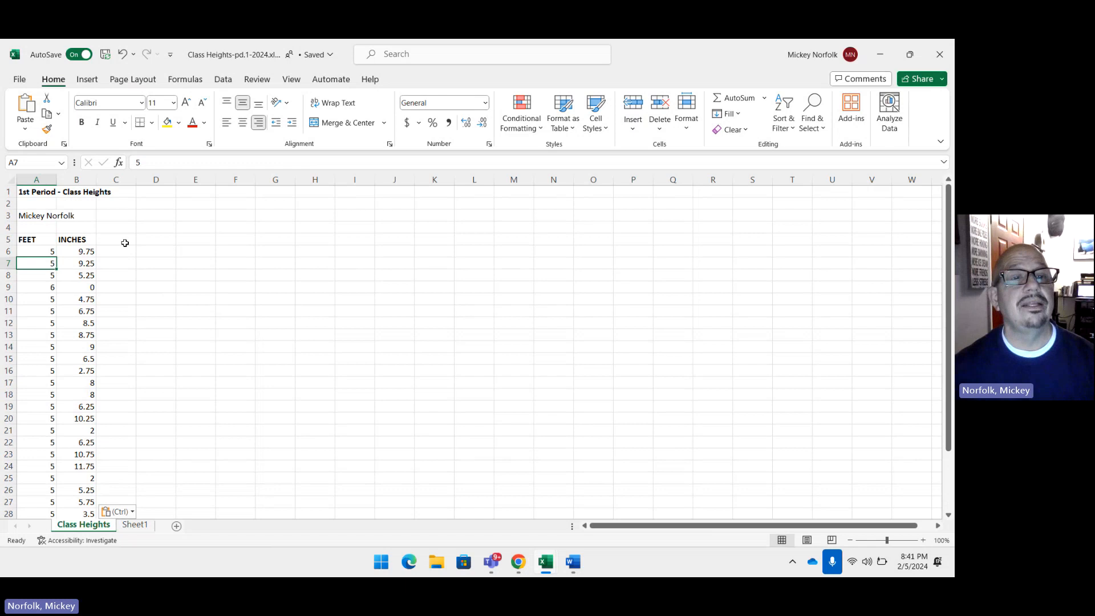
Step: Enter the column heading DECIMAL FEET in cell D5
click(149, 239)
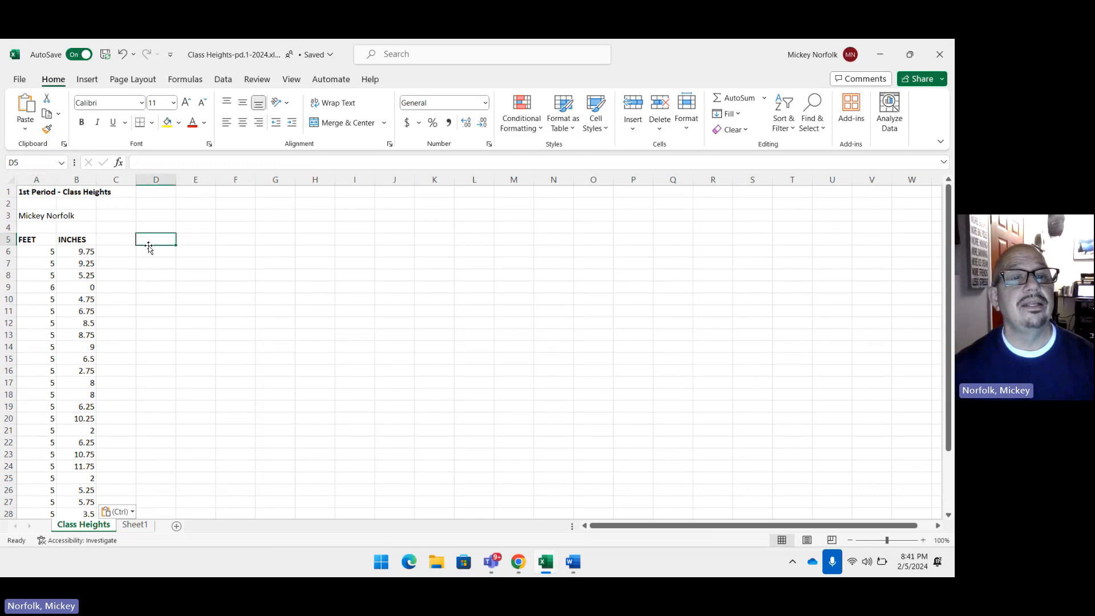
text(d)
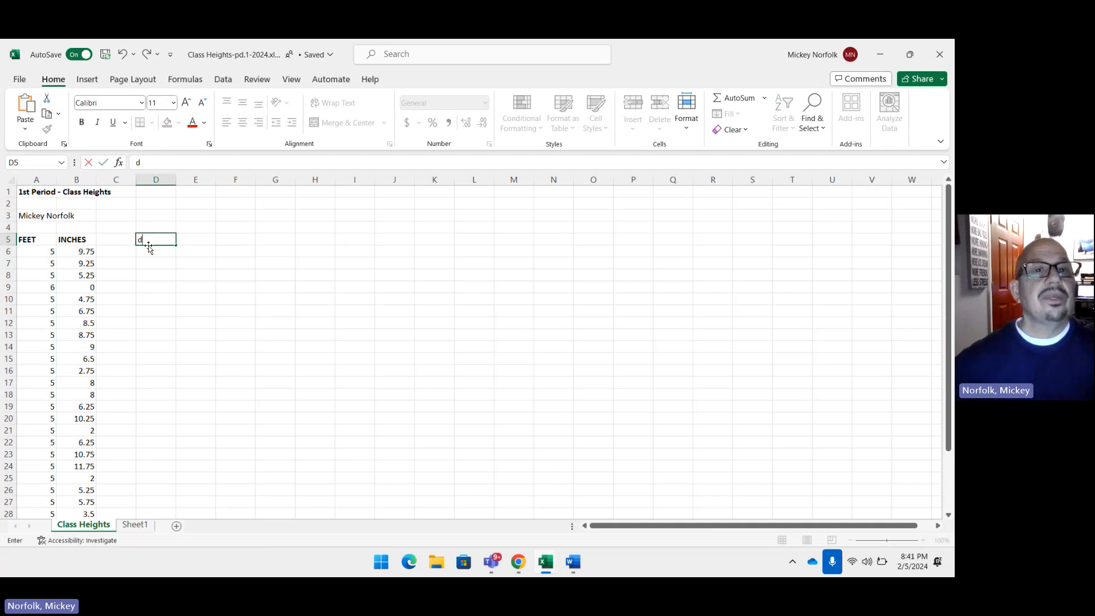
drag(155, 166, 114, 147)
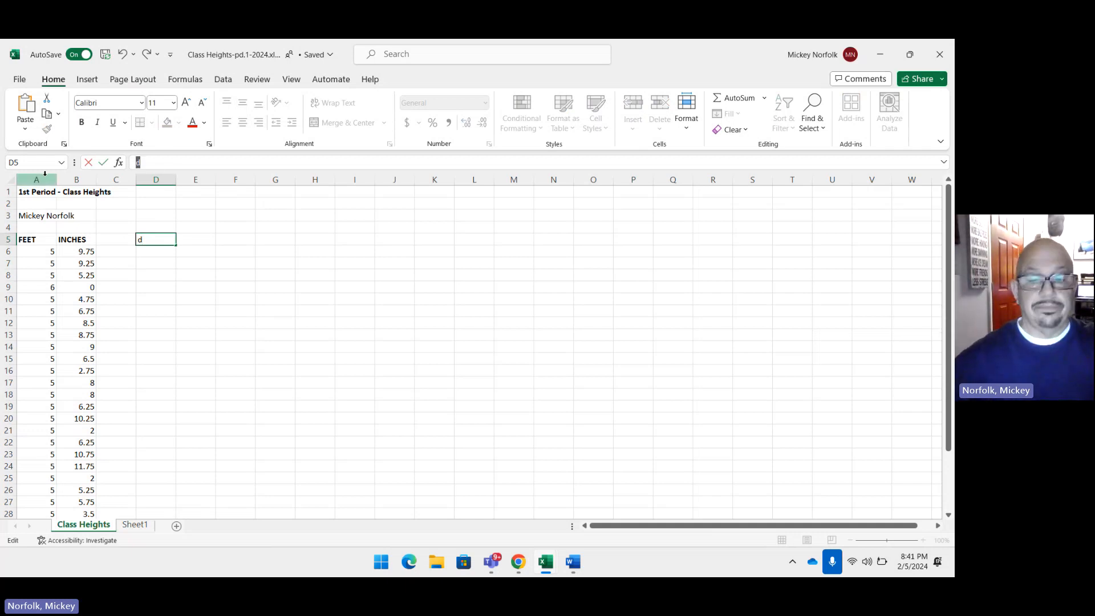
text(DECI)
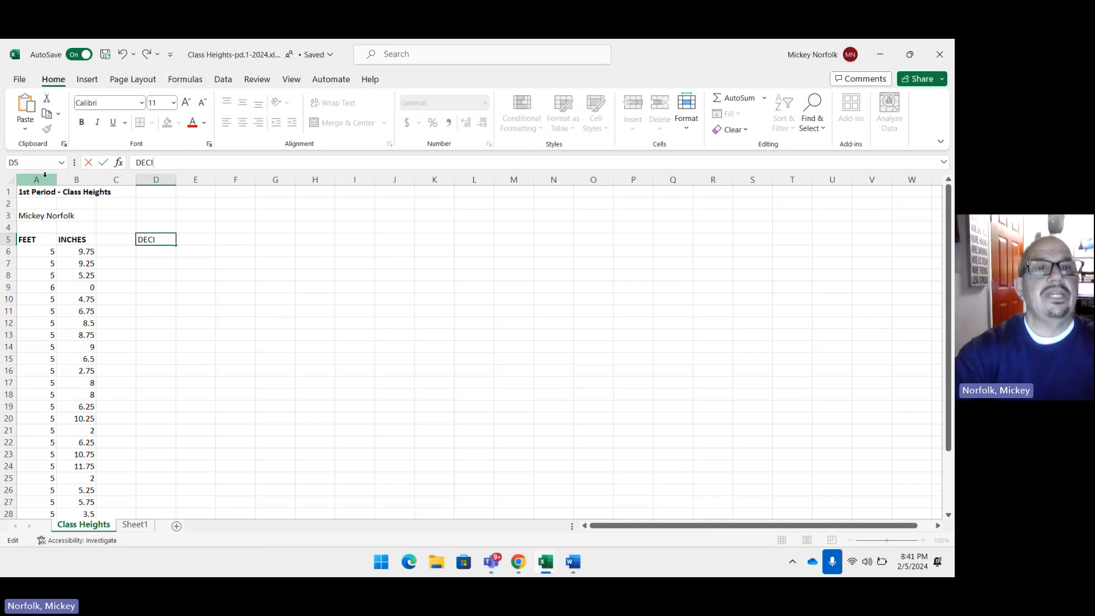
text(Ma)
click(45, 175)
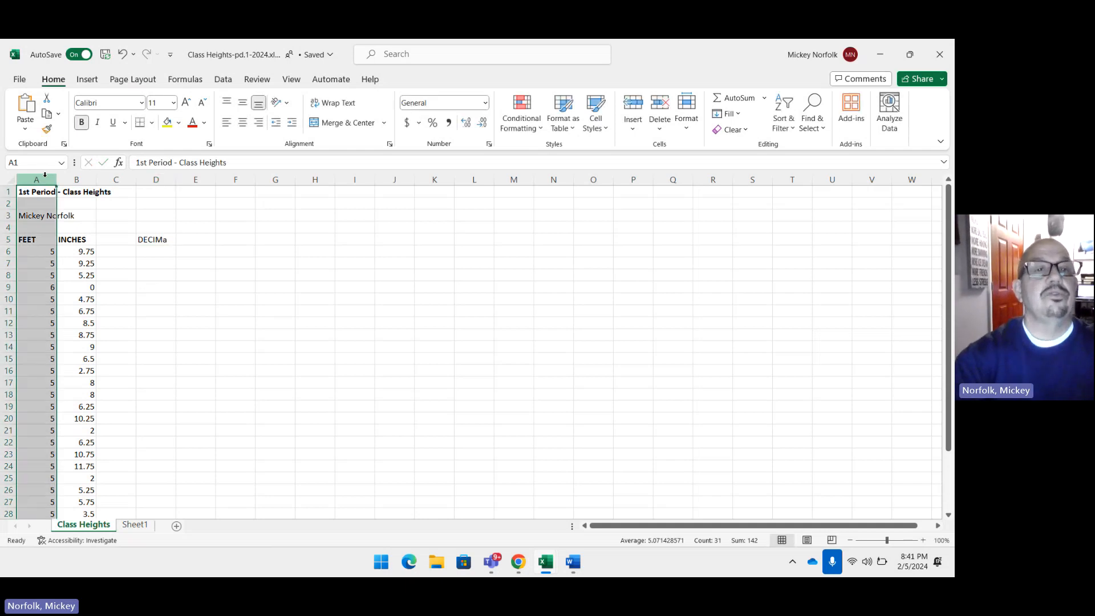
click(146, 240)
key(F2)
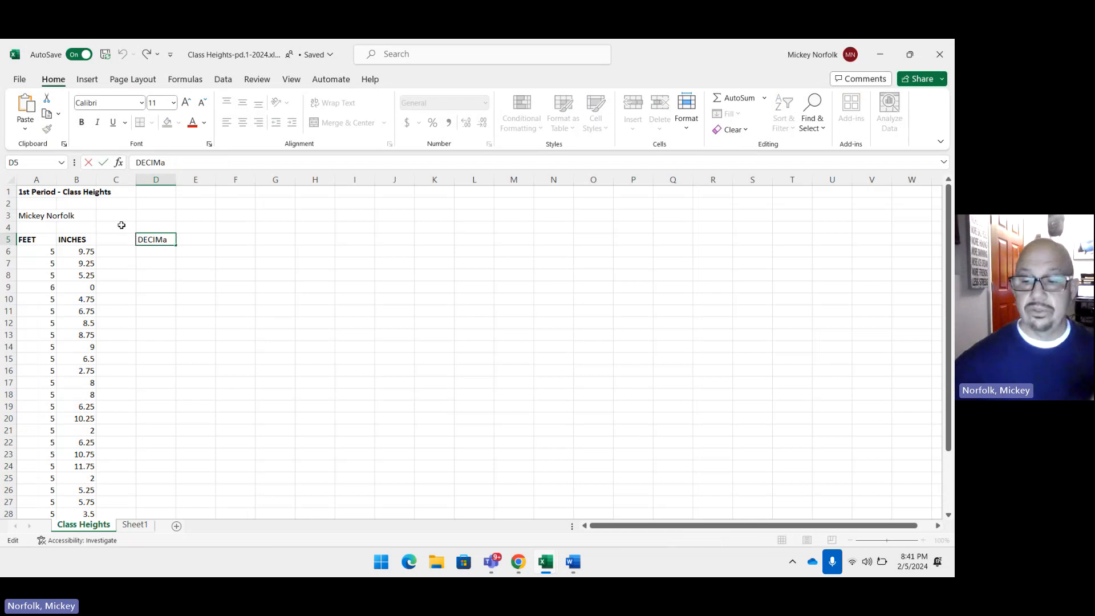
key(BackSpace)
text(AL)
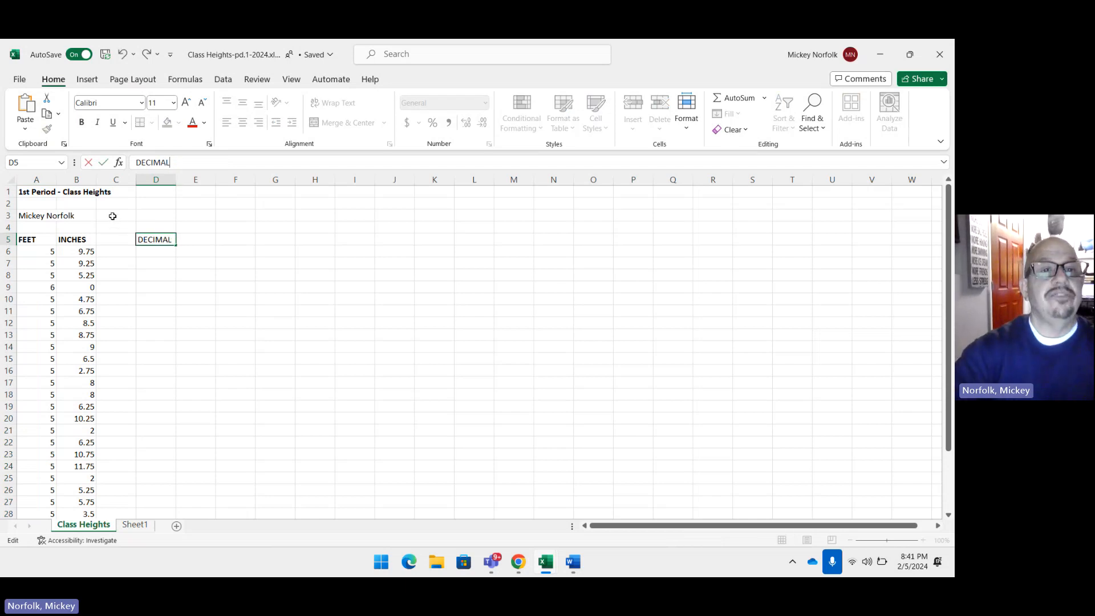
text( FEET)
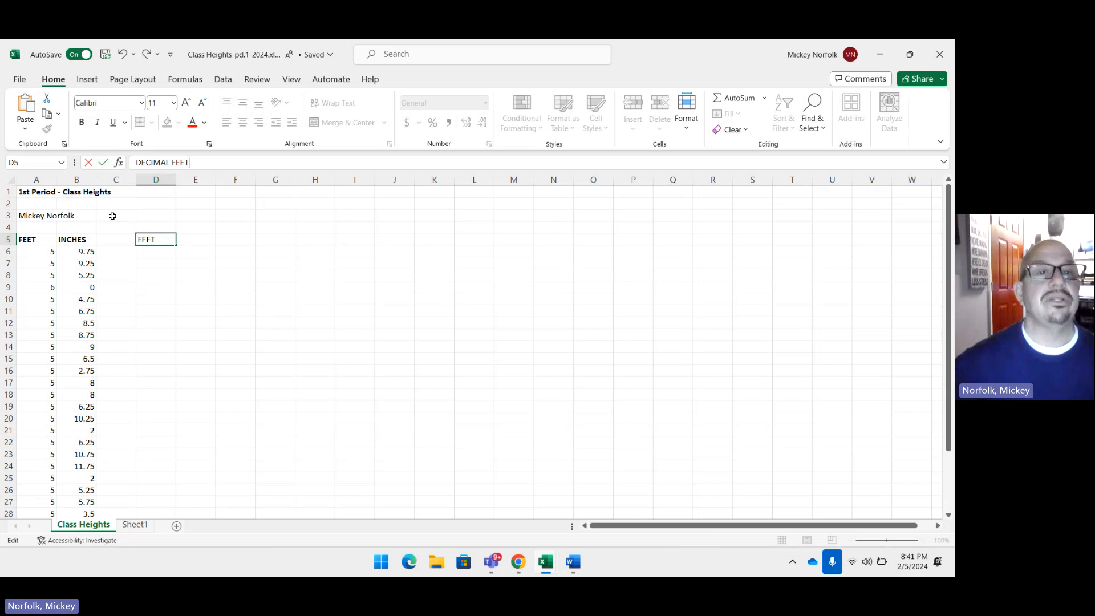
Step: Make the DECIMAL FEET heading in cell D5 bold and widen column D to fit it
drag(202, 166, 136, 163)
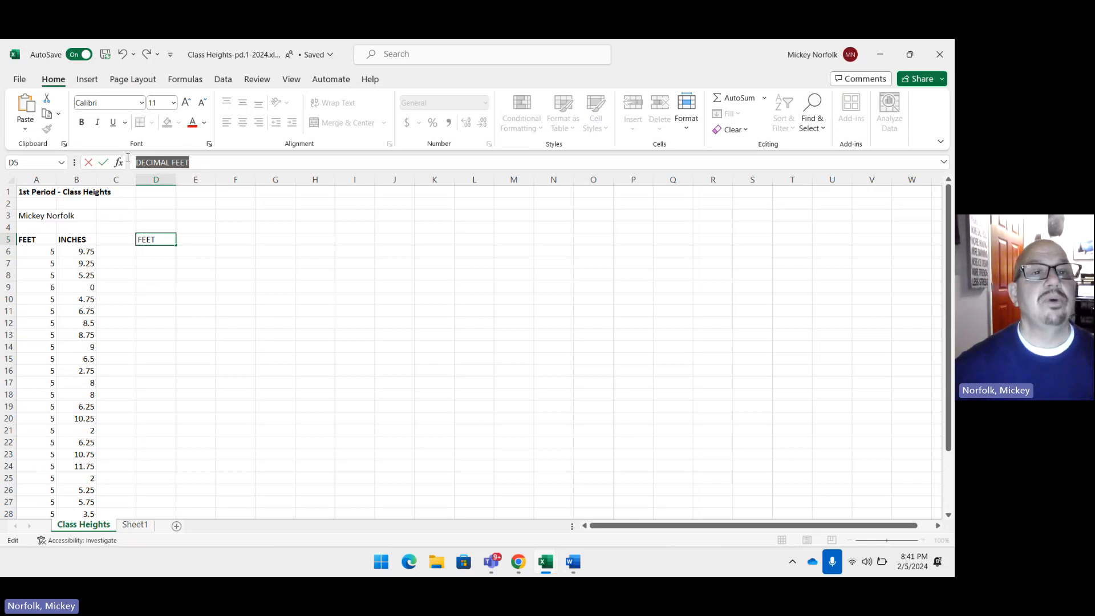
click(81, 123)
click(153, 255)
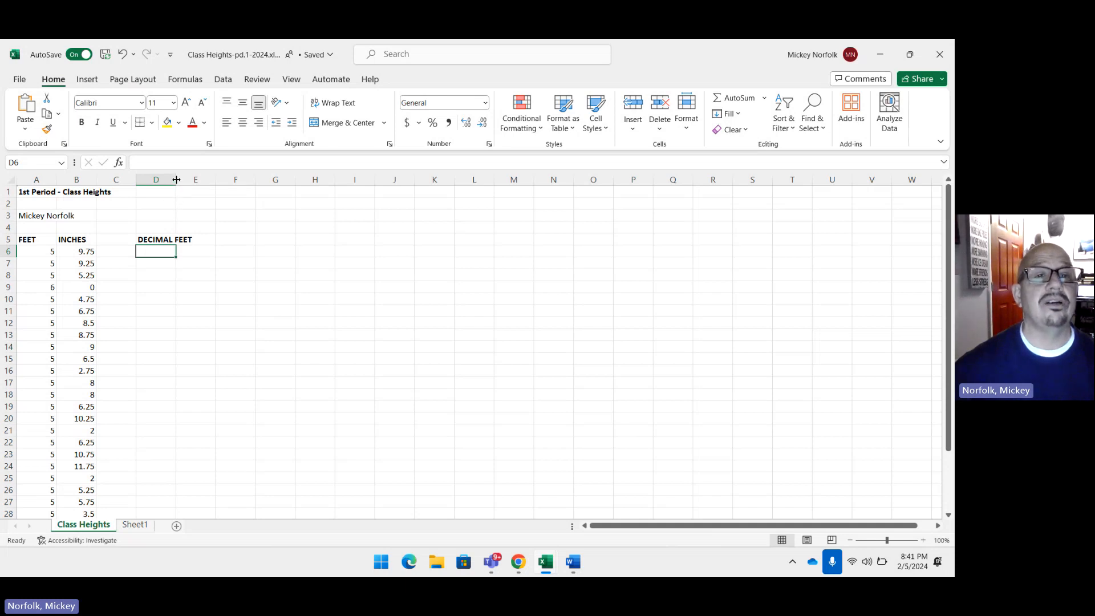
drag(177, 180, 195, 181)
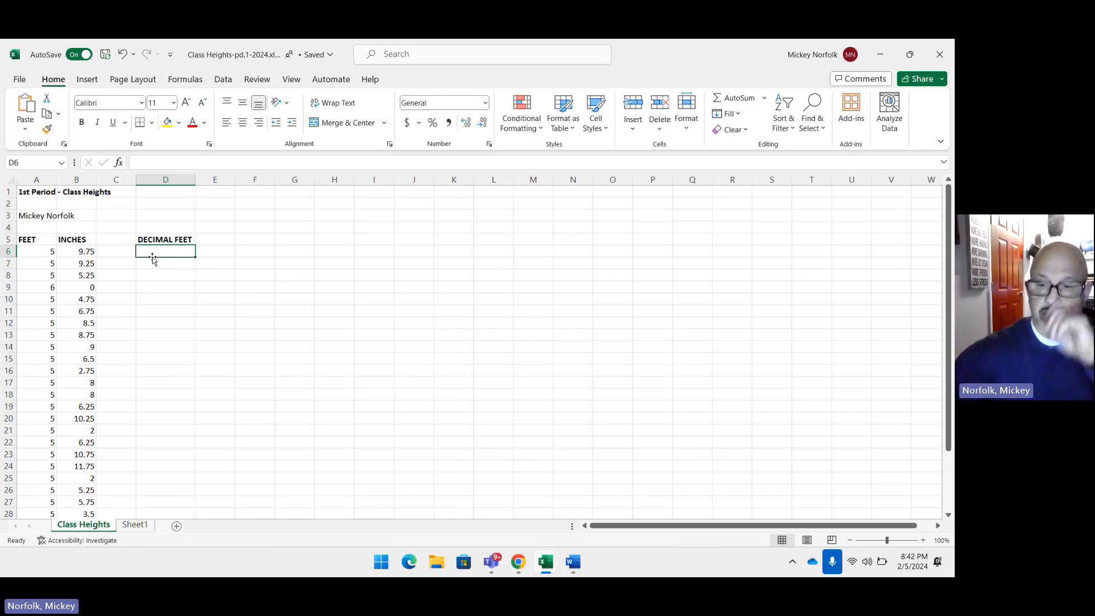
Step: Enter the formula =A6+B6/12 in cell D6 to convert the first height to decimal feet
text(=)
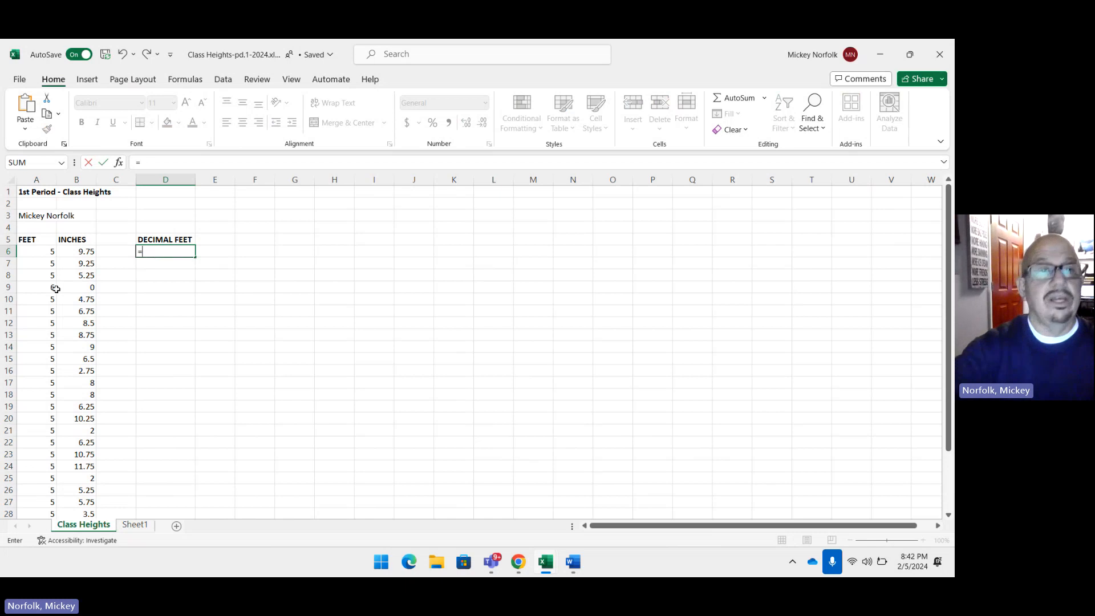
text(at)
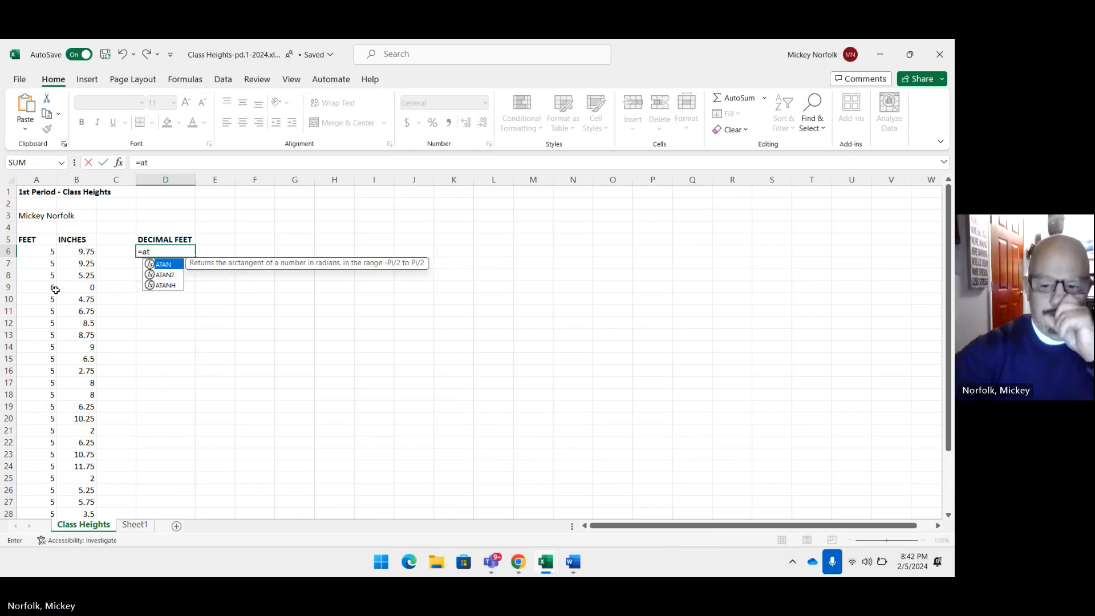
key(BackSpace)
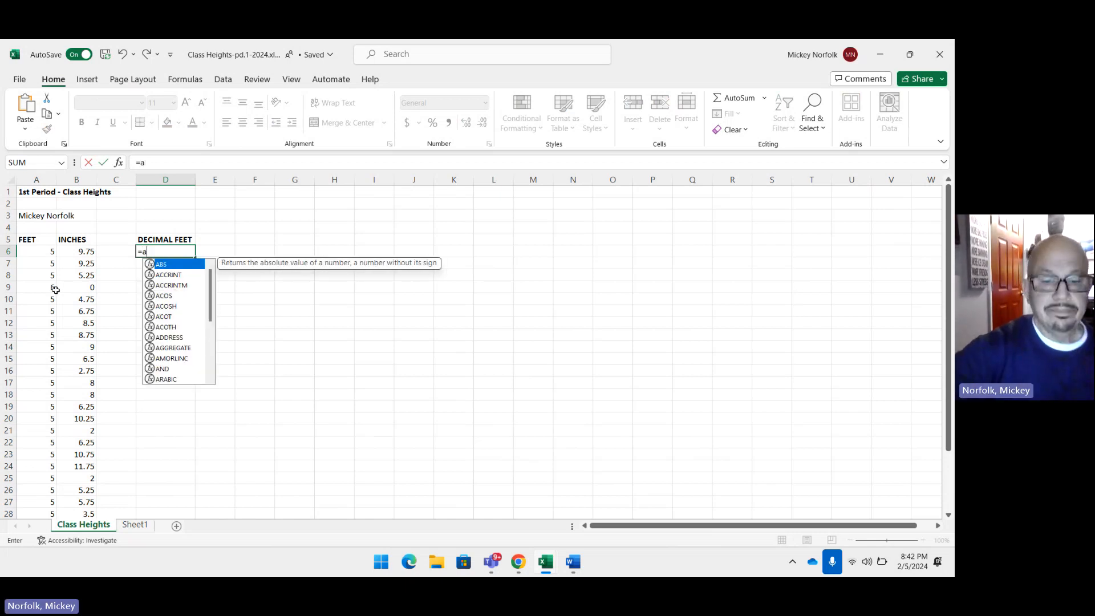
text(6)
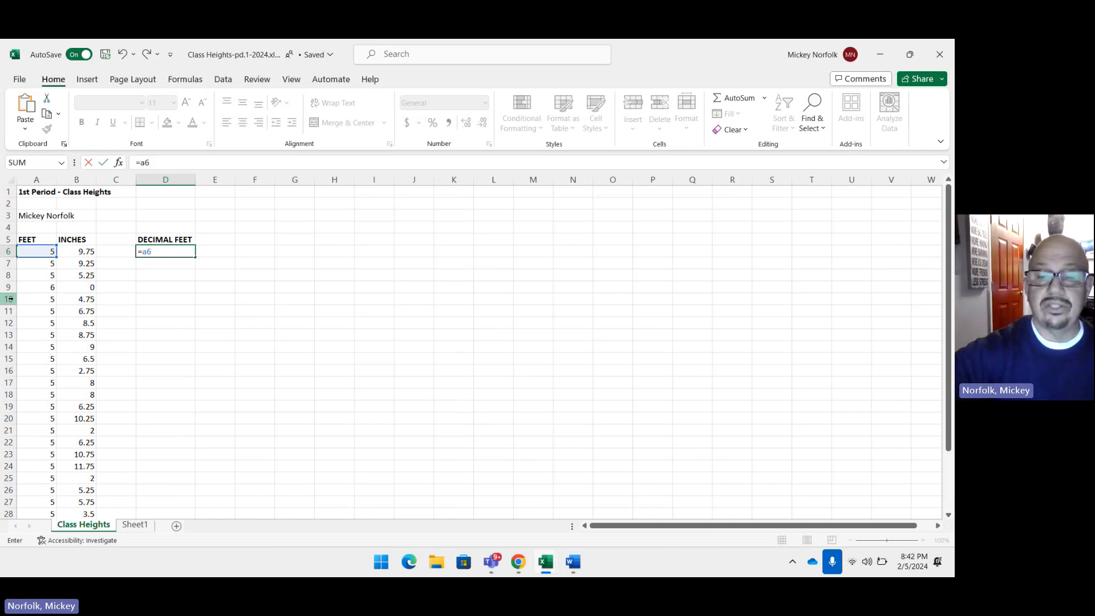
text(+)
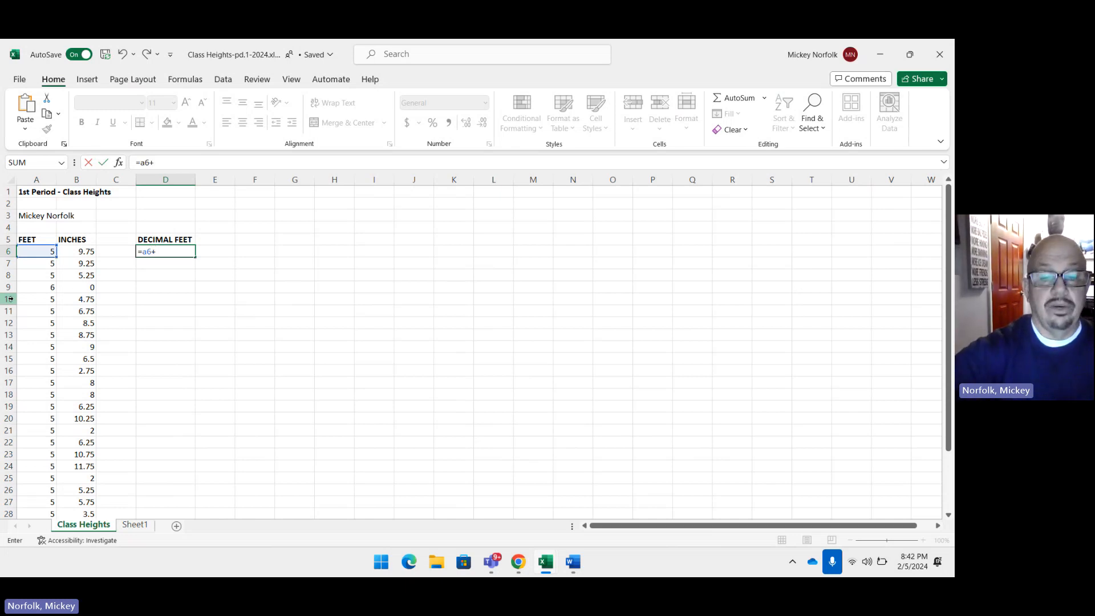
text(b6)
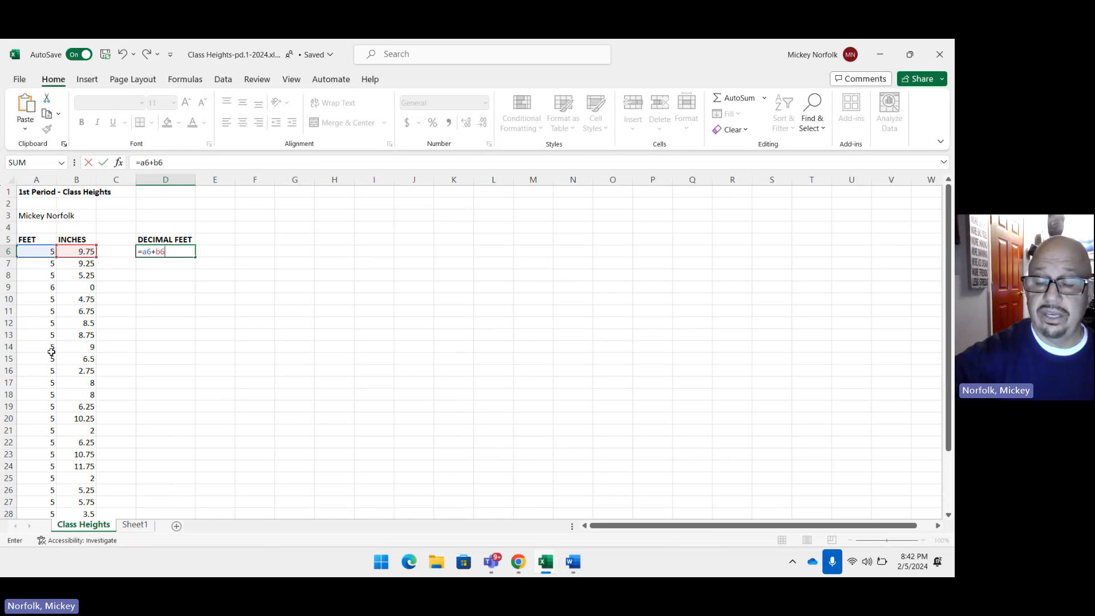
text(/)
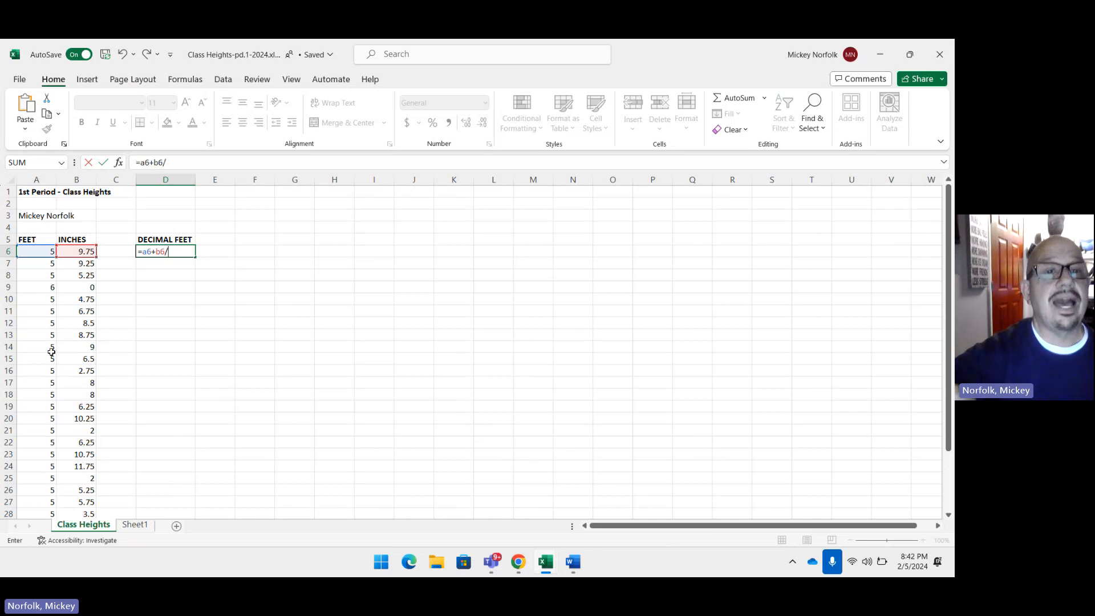
text(12)
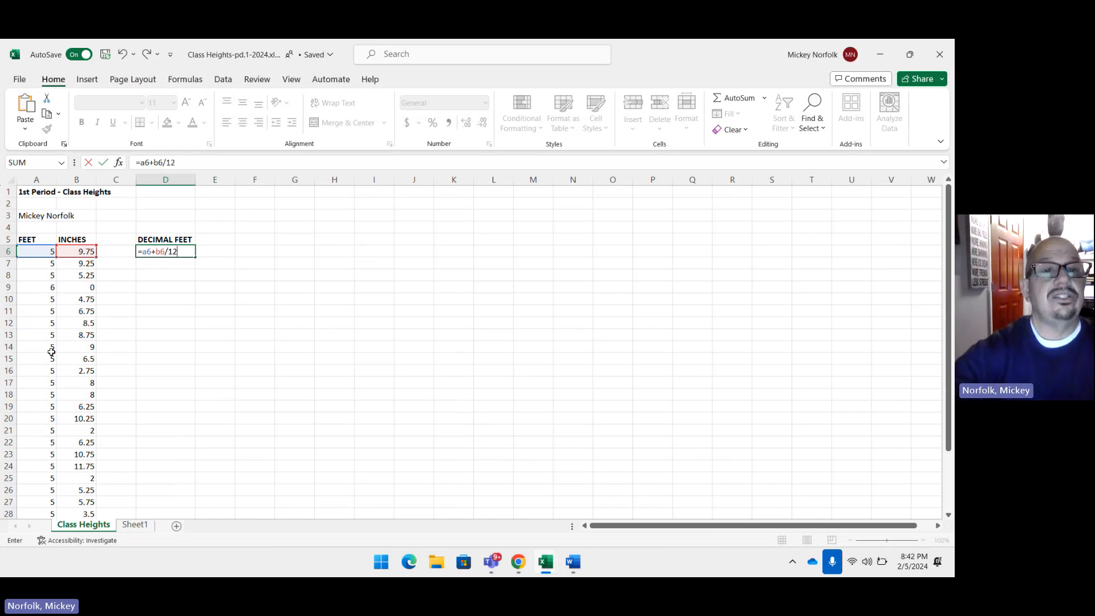
key(Return)
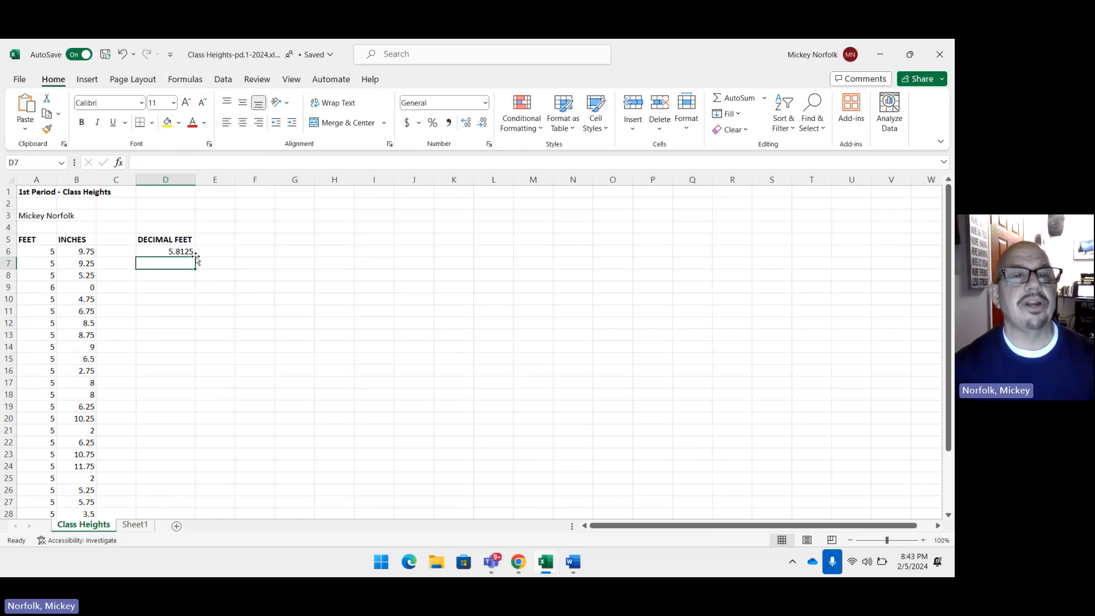
Step: Copy the conversion formula from cell D6 and paste it into cells D7 through D33
click(165, 252)
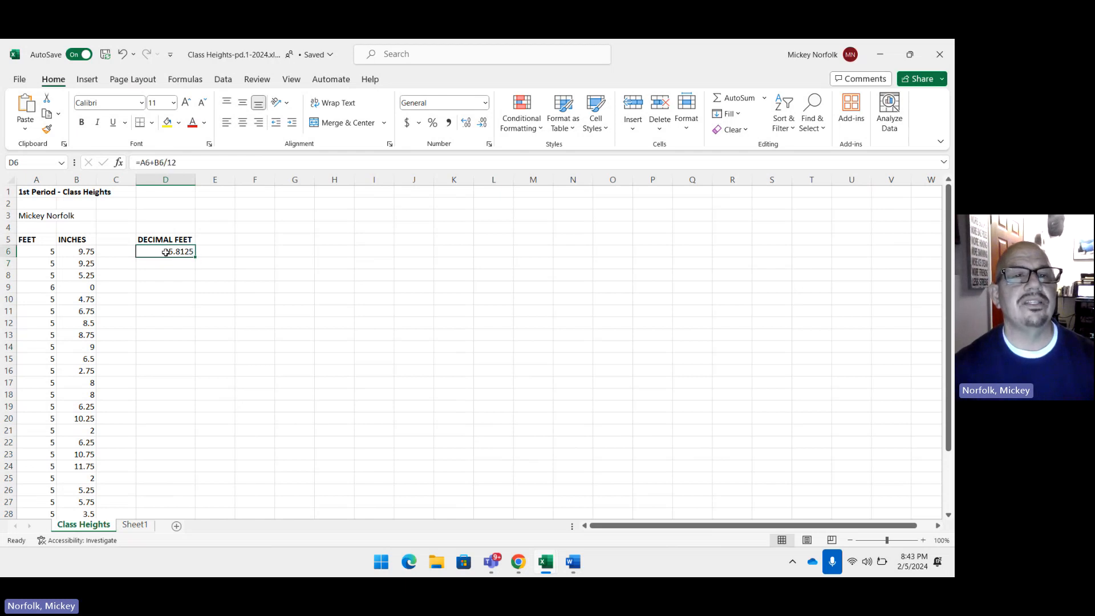
click(166, 262)
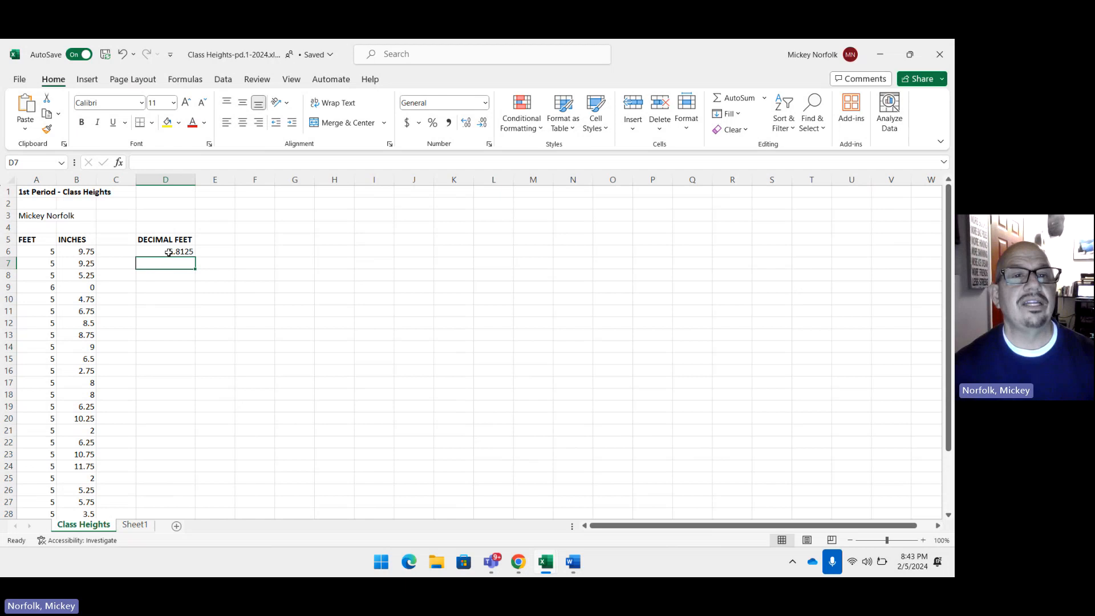
click(168, 253)
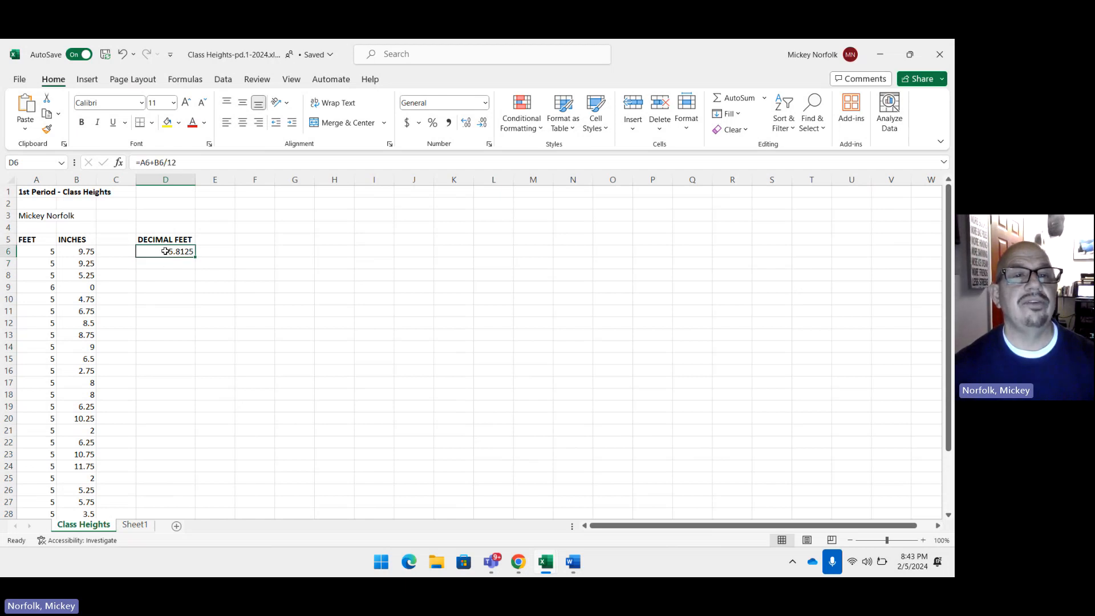
right_click(166, 252)
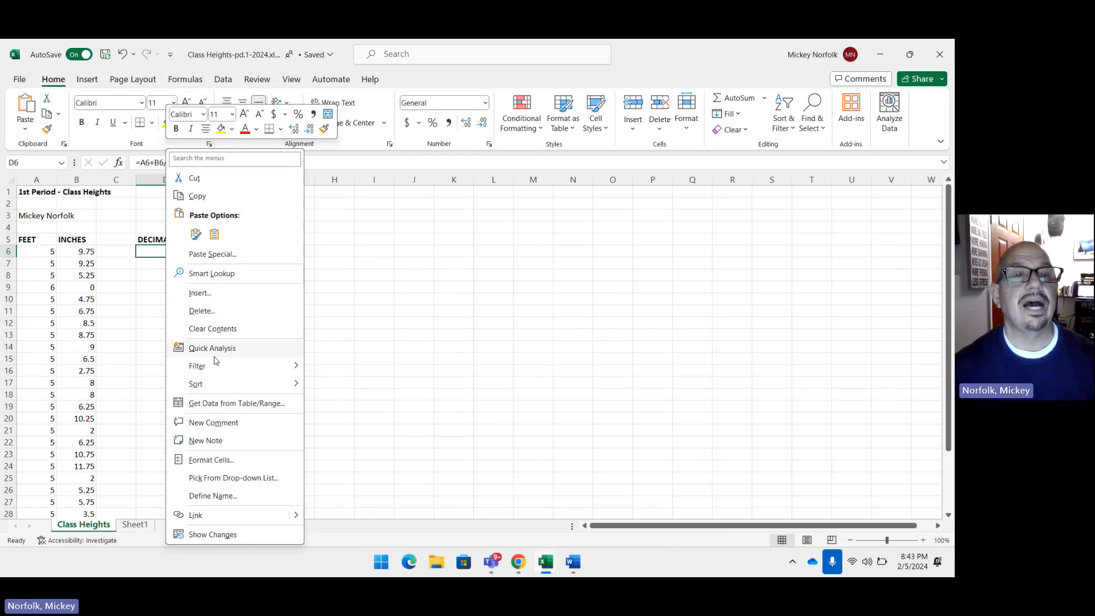
click(221, 197)
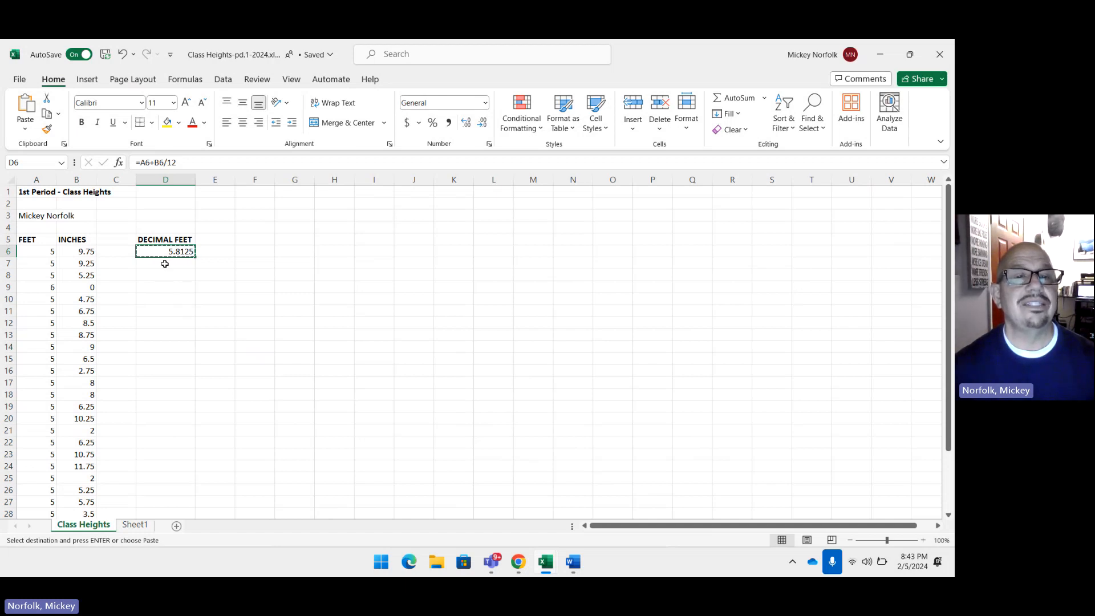
click(165, 264)
drag(165, 264, 146, 480)
scroll(162, 410, up, 3)
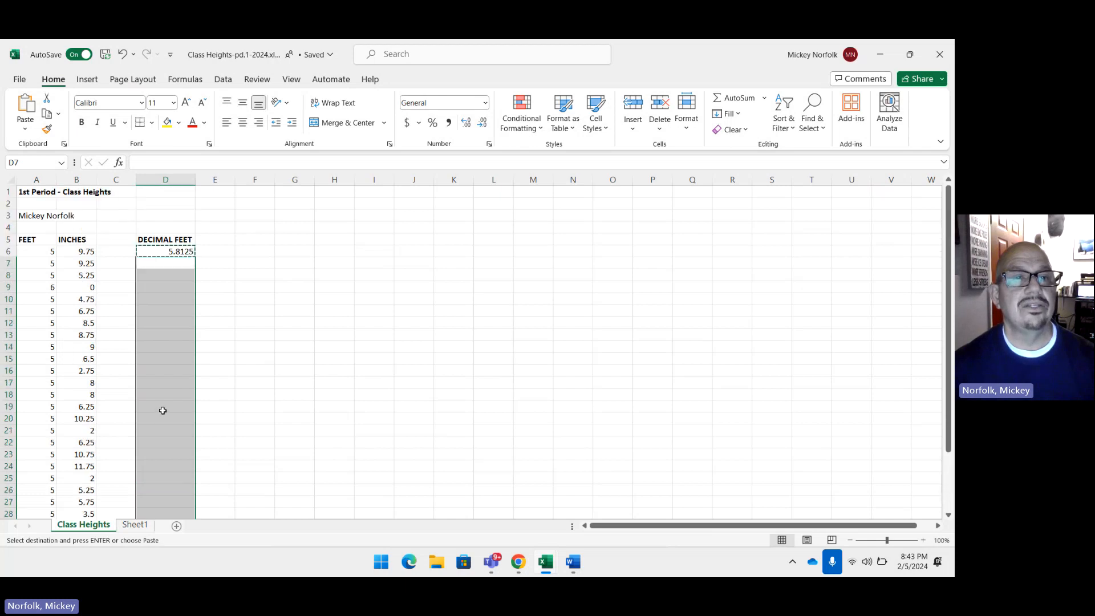
scroll(162, 408, down, 5)
scroll(163, 405, up, 2)
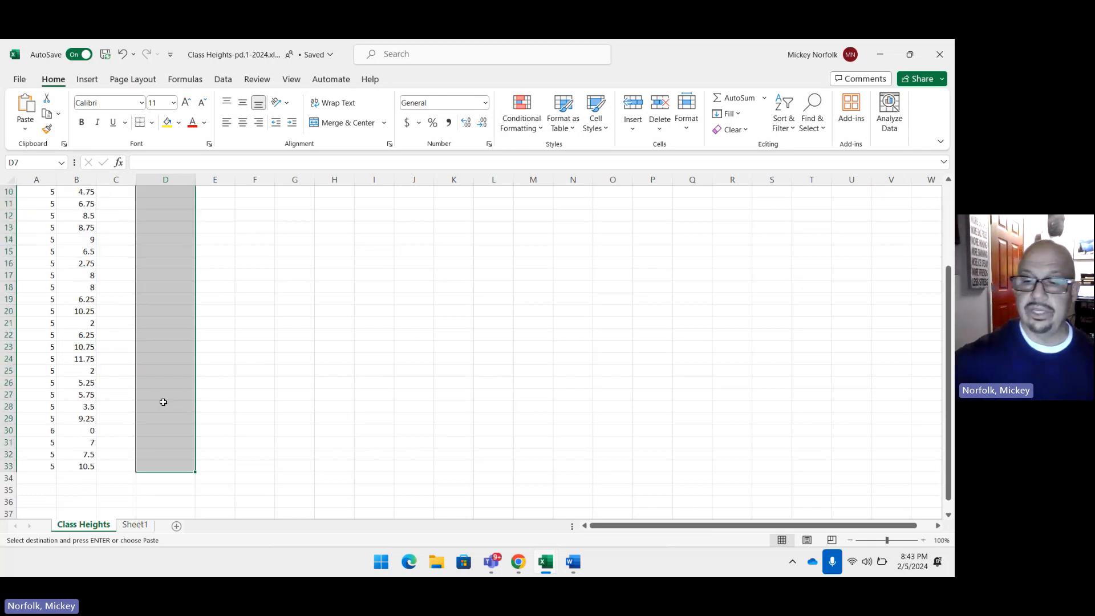
key(Return)
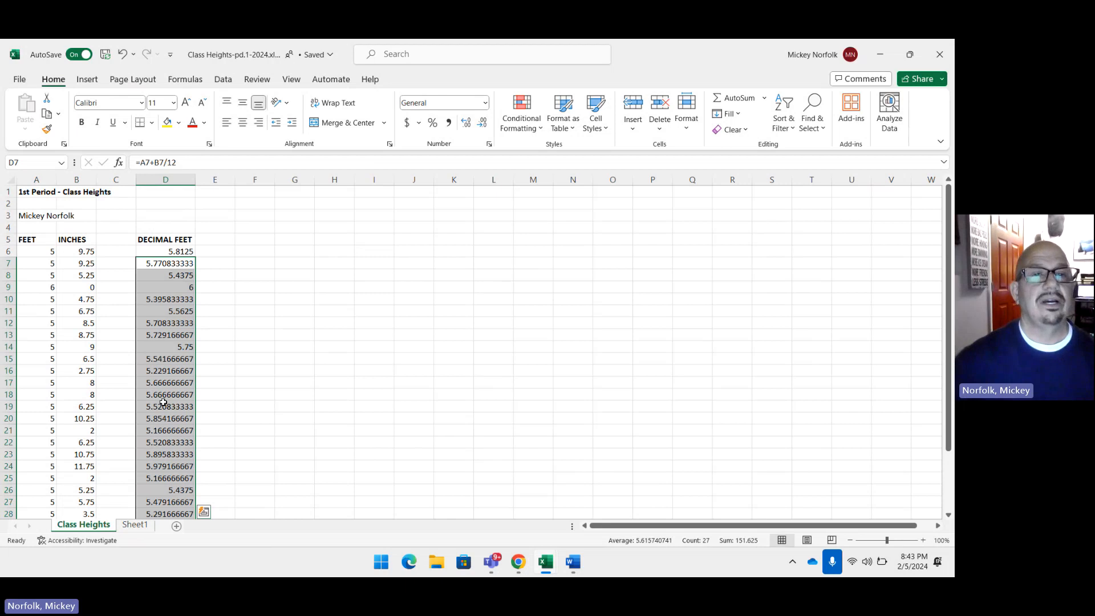
Step: Try formatting the decimal feet values in D6:D33 as Number with 2 decimal places, and undo that formatting
scroll(240, 288, down, 3)
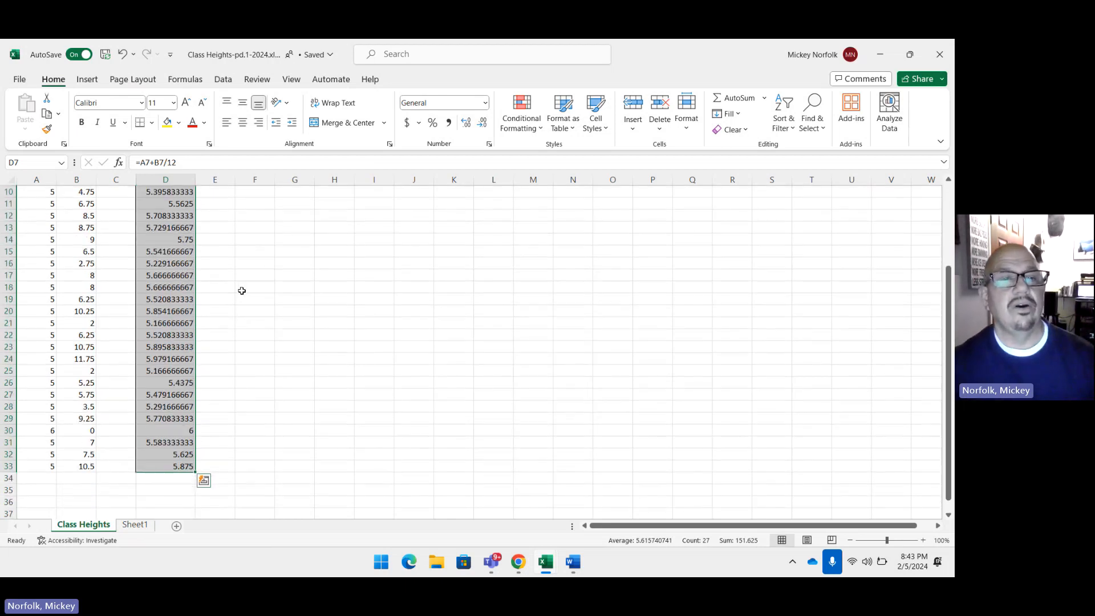
scroll(240, 294, up, 2)
scroll(240, 294, up, 1)
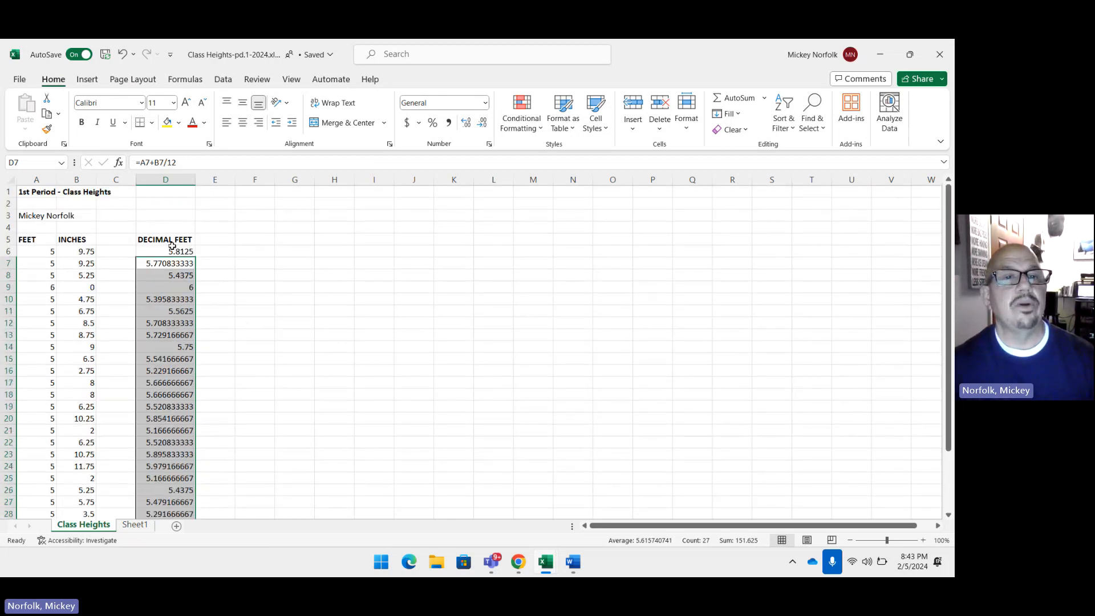
drag(171, 250, 178, 488)
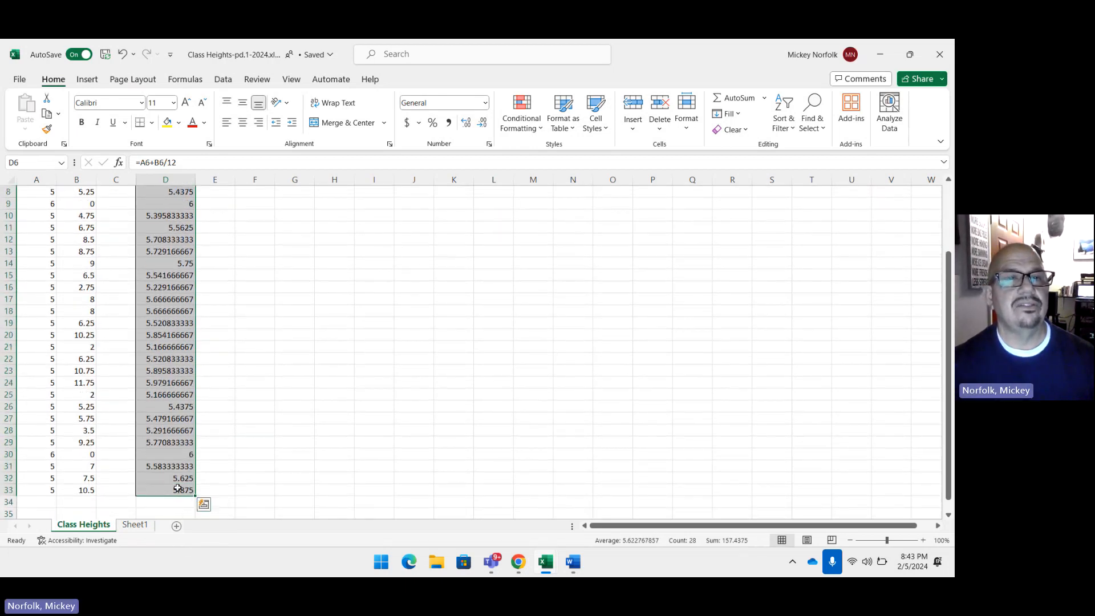
right_click(165, 255)
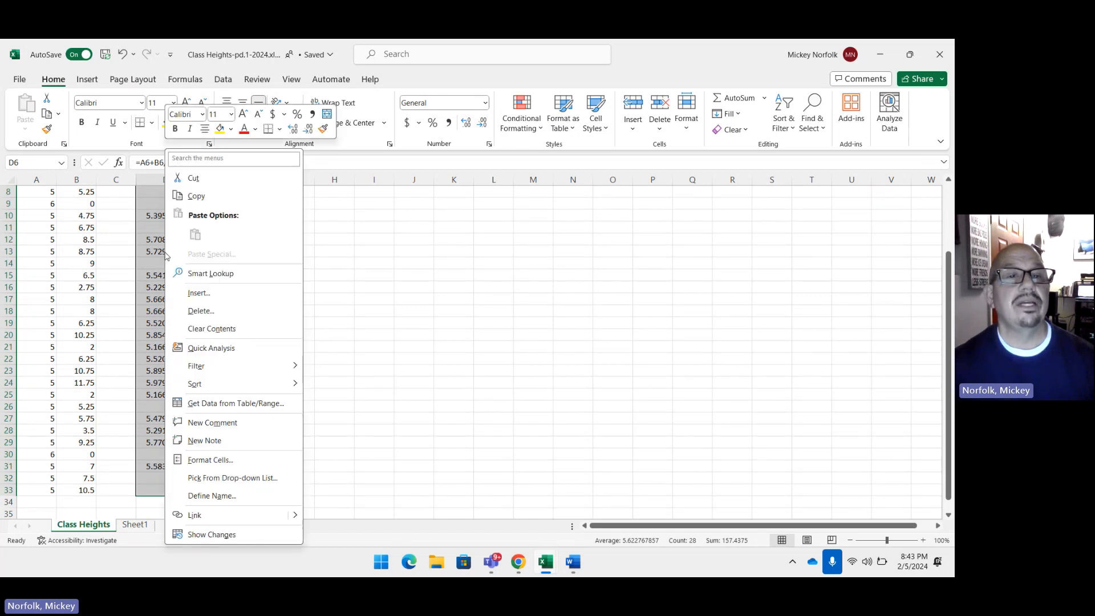
click(226, 460)
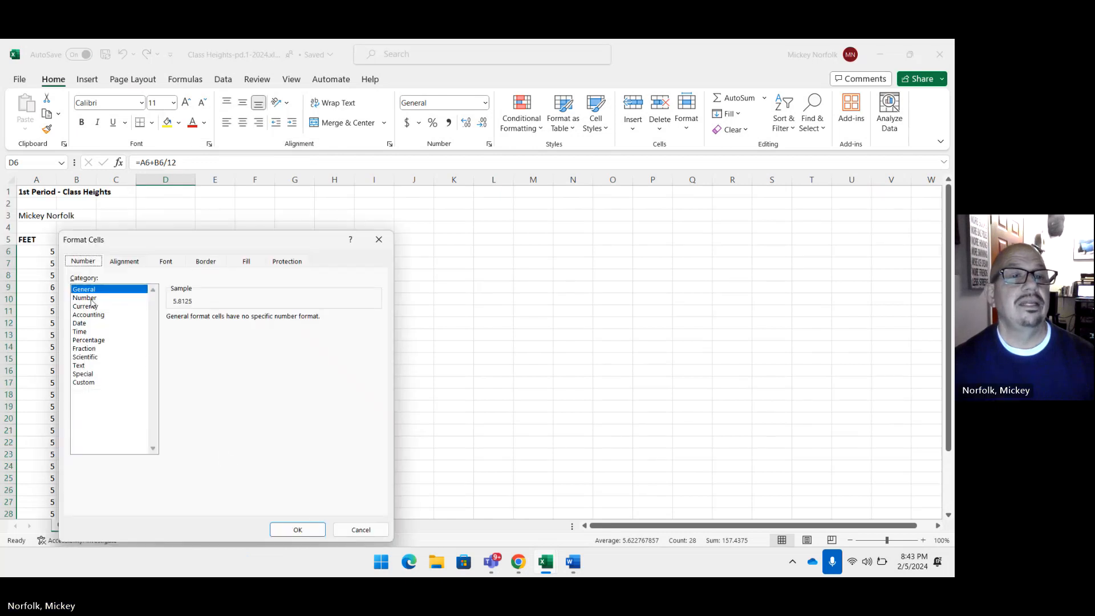
click(92, 299)
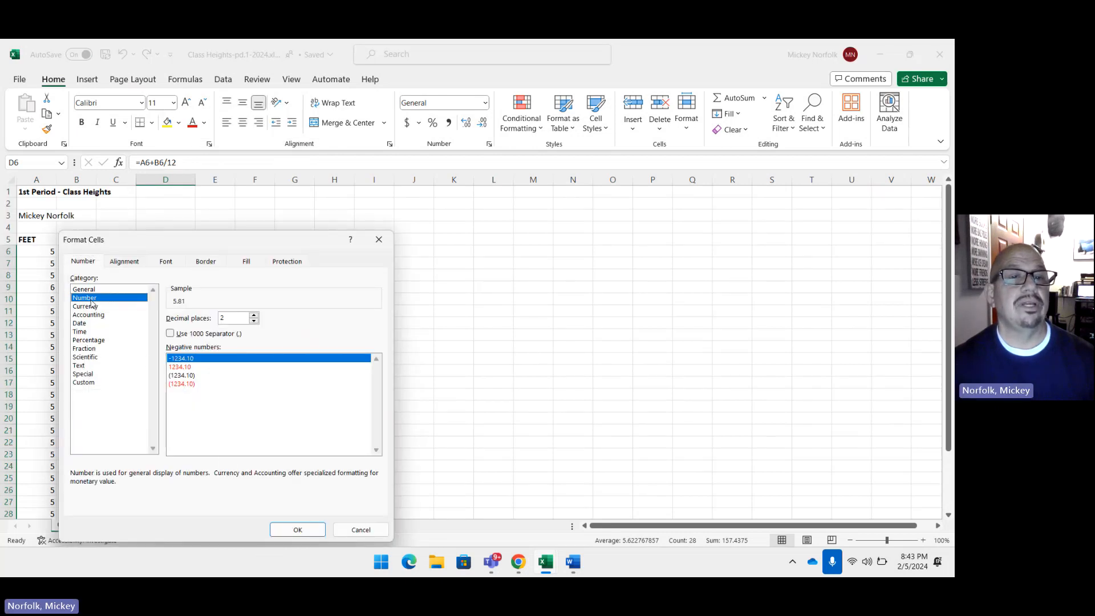
click(298, 530)
scroll(297, 378, down, 3)
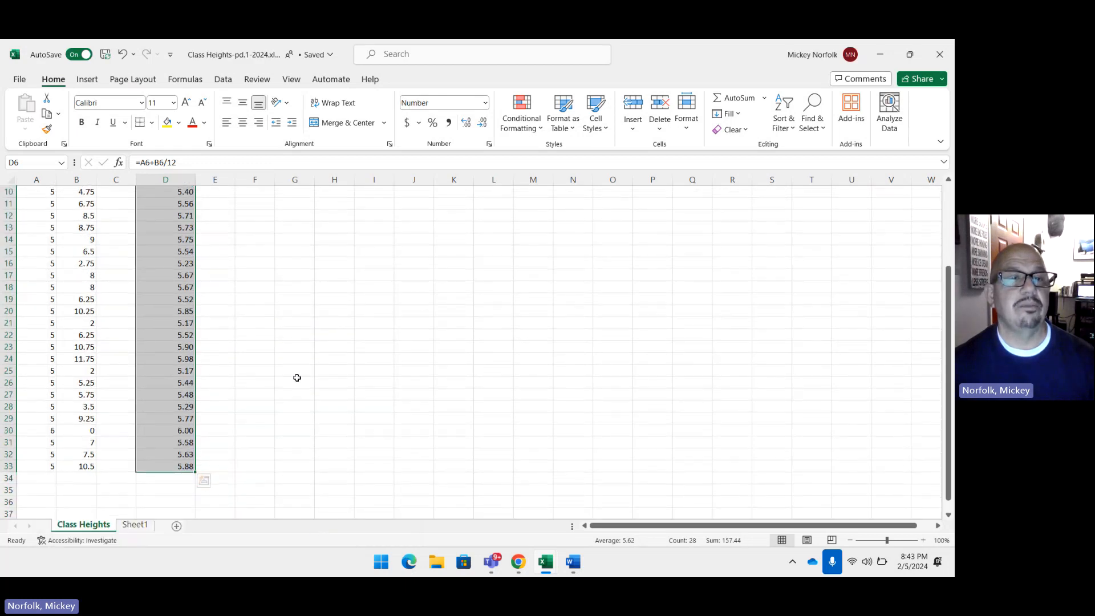
scroll(297, 378, up, 2)
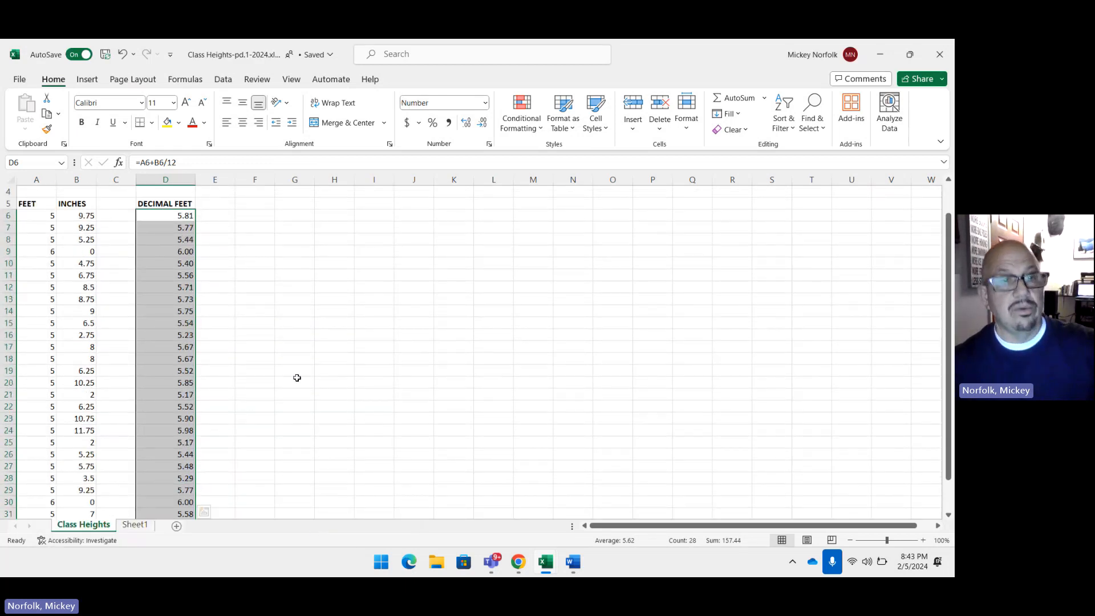
key(ctrl+z)
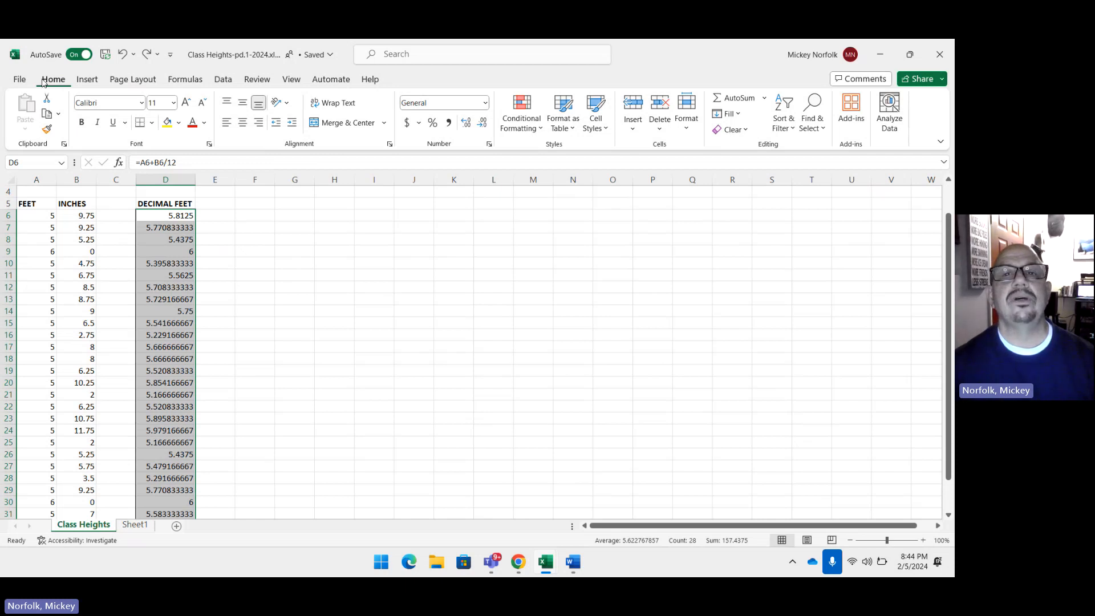
Step: Decrease the displayed decimals of the decimal feet values in D6:D33 to two places and deselect the range
click(485, 124)
click(485, 124)
click(485, 124)
click(485, 125)
click(484, 125)
click(485, 125)
click(485, 124)
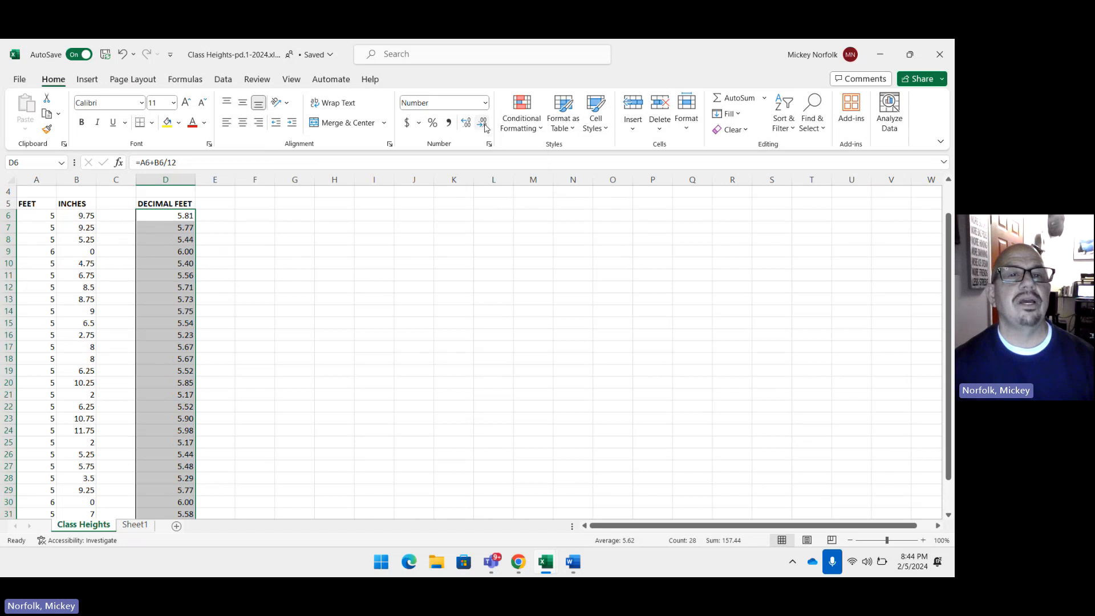
click(308, 278)
scroll(357, 376, down, 2)
scroll(357, 377, up, 1)
scroll(357, 376, up, 2)
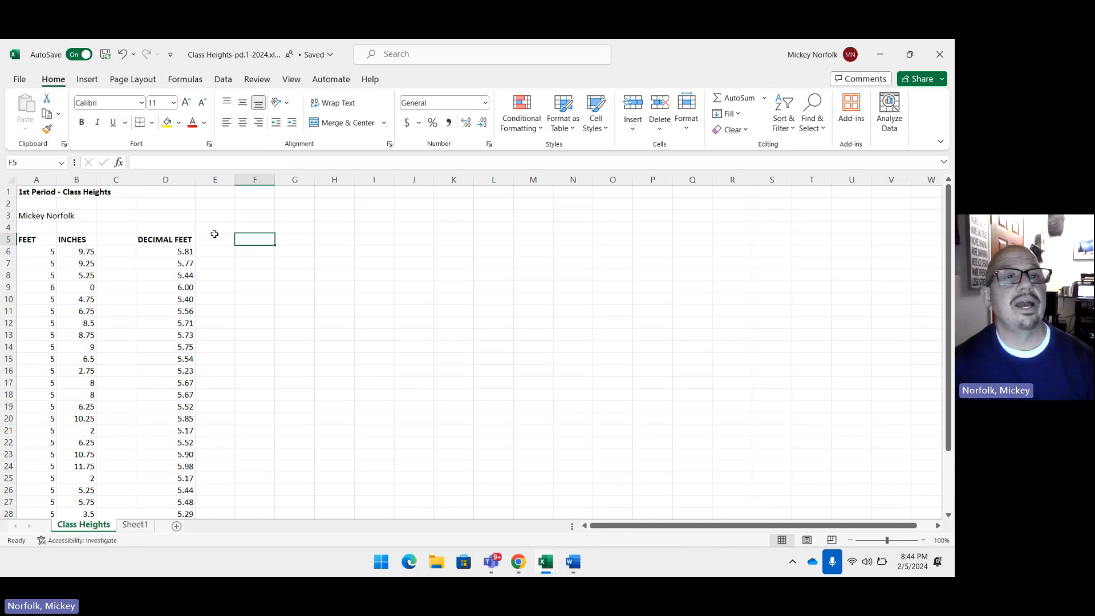
Step: Enable the Analysis ToolPak add-in through the Excel add-ins options
click(19, 79)
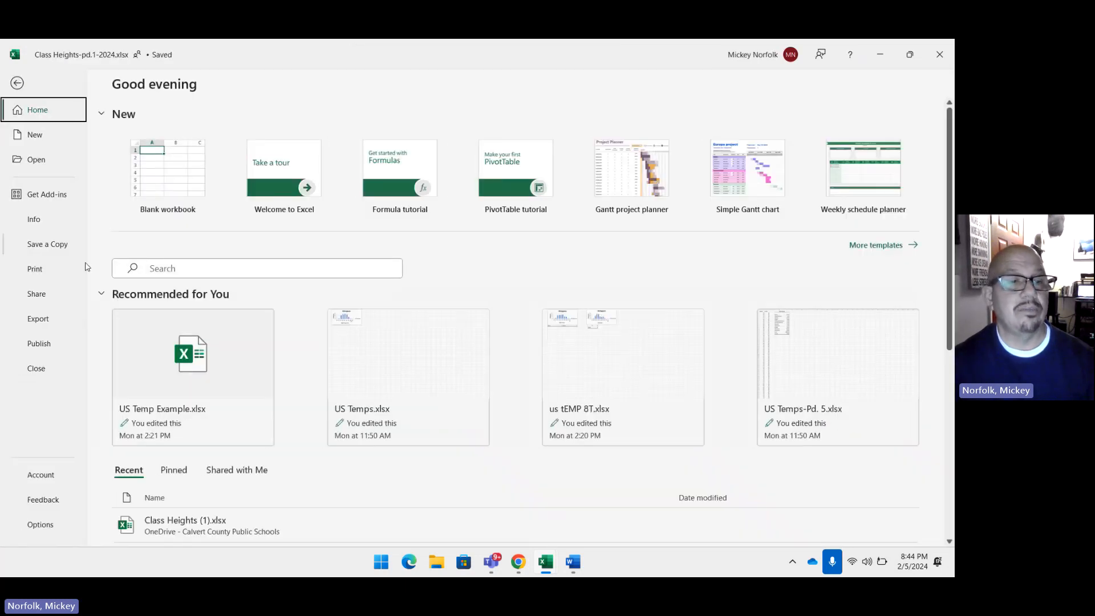
click(42, 531)
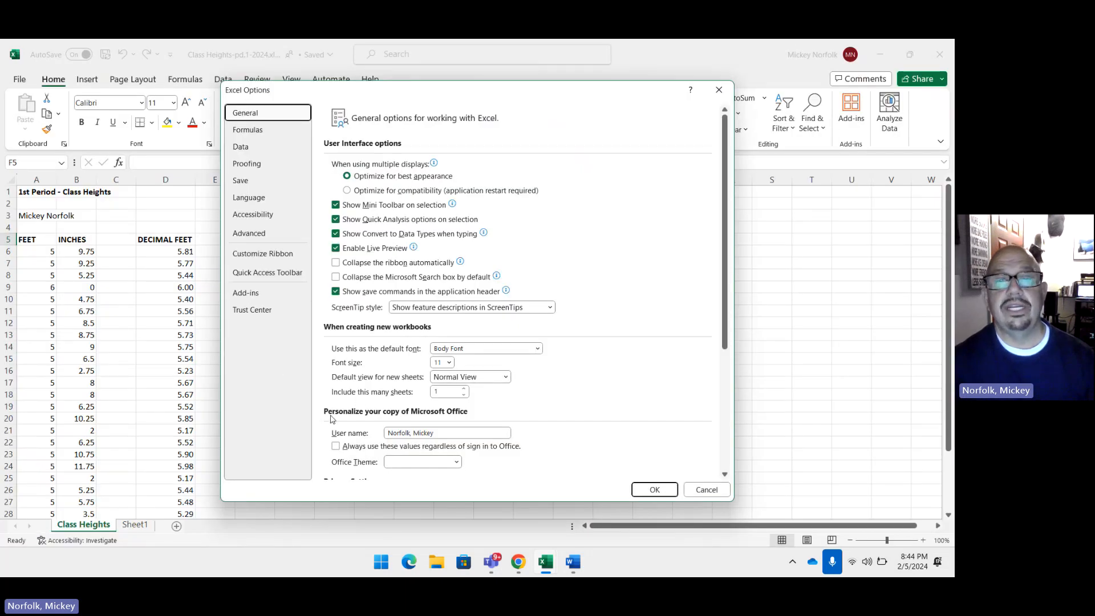
click(266, 298)
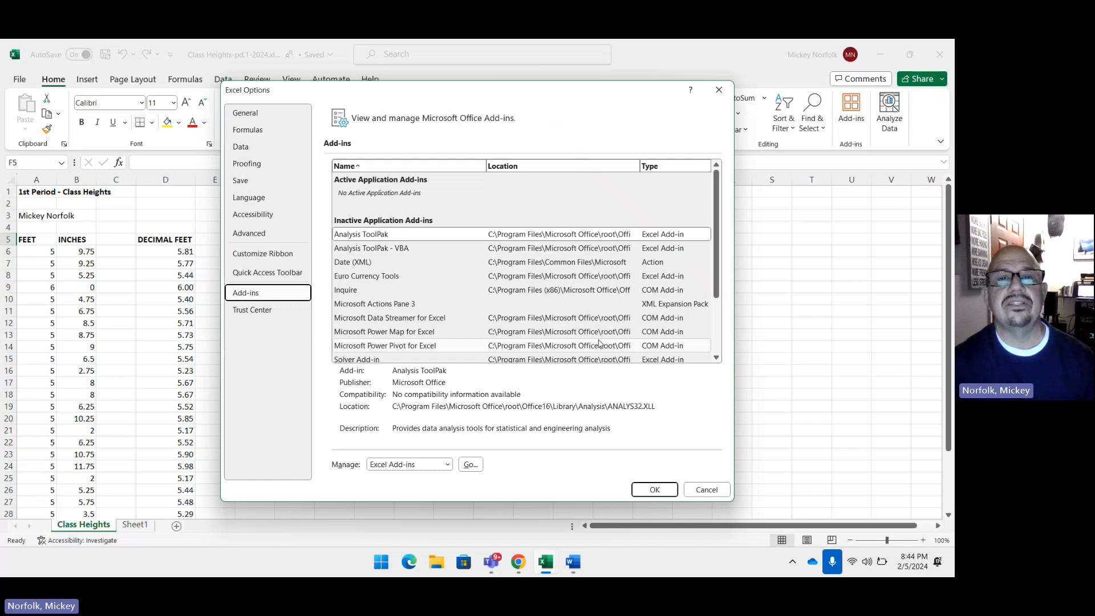
click(413, 235)
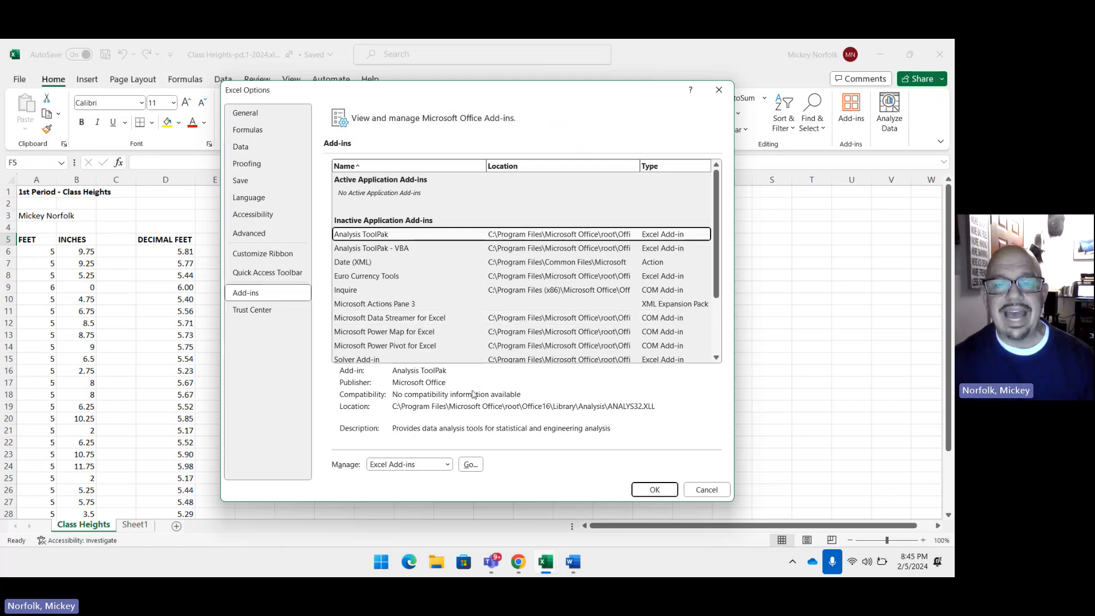
click(472, 466)
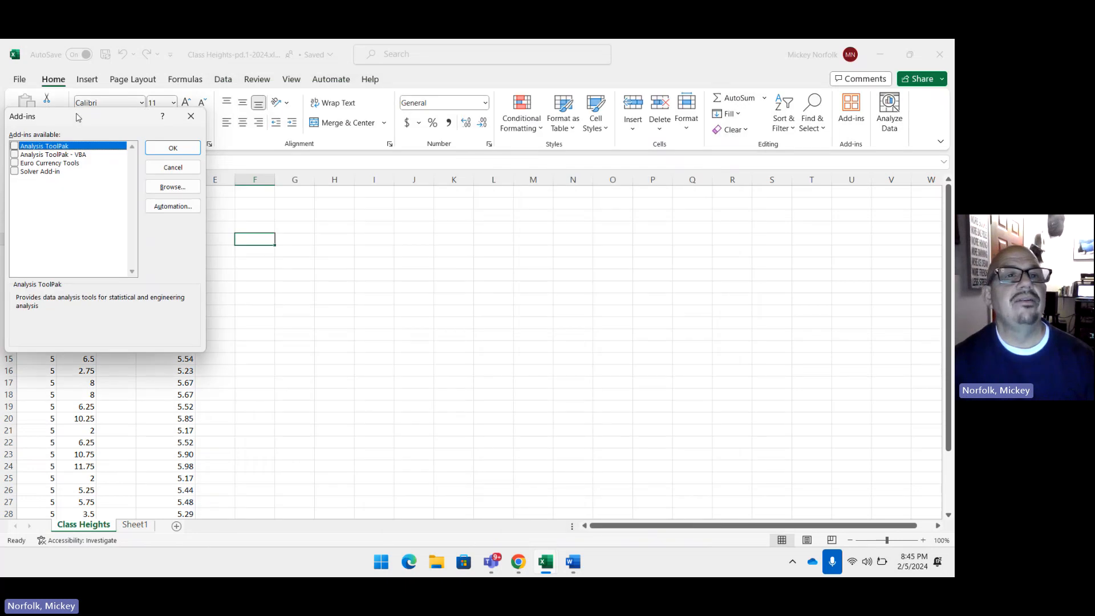
drag(78, 117, 238, 120)
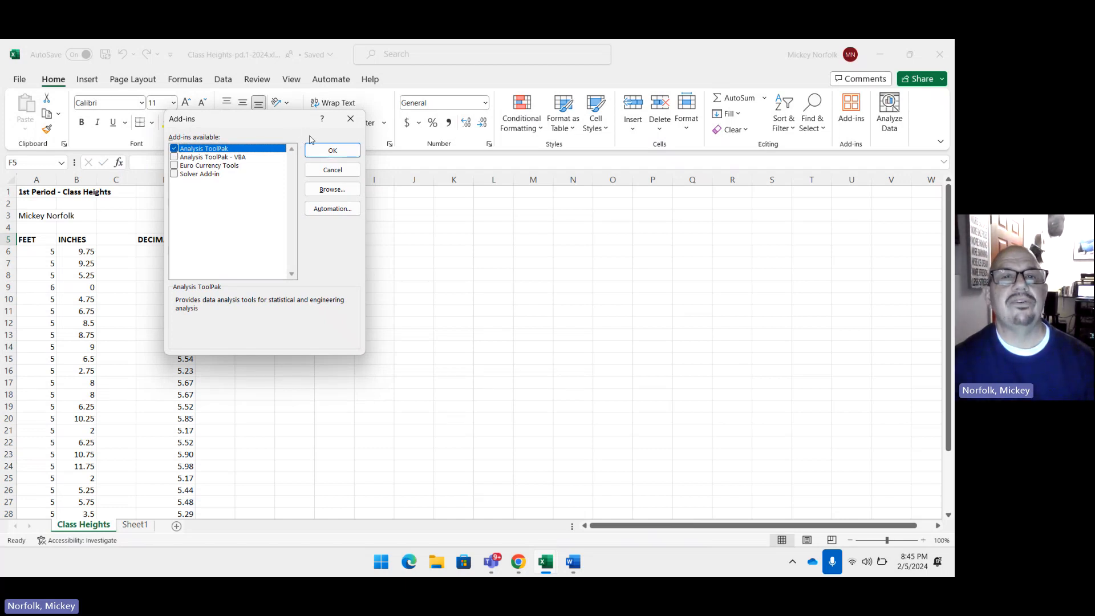
click(330, 150)
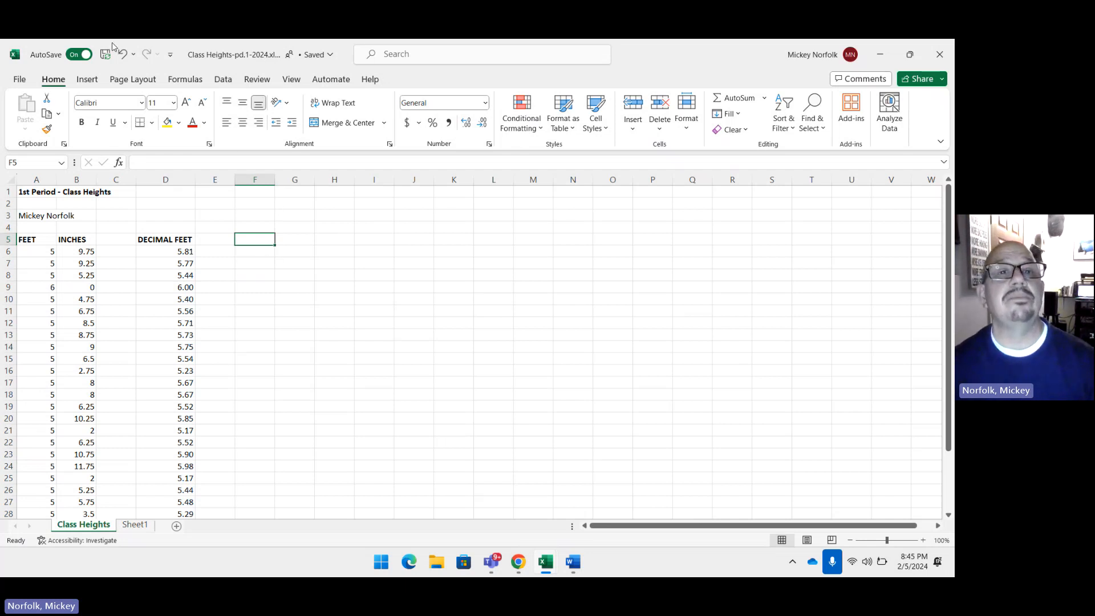
Step: Start a Descriptive Statistics analysis from the data analysis tools with the decimal feet values D6:D33 as the input range
click(224, 80)
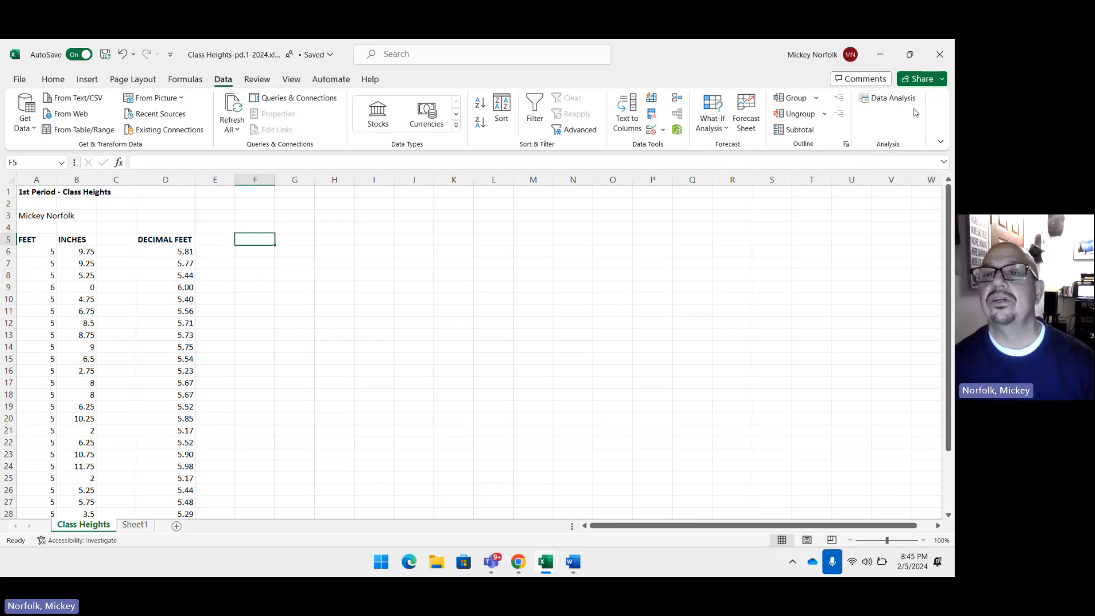
click(895, 103)
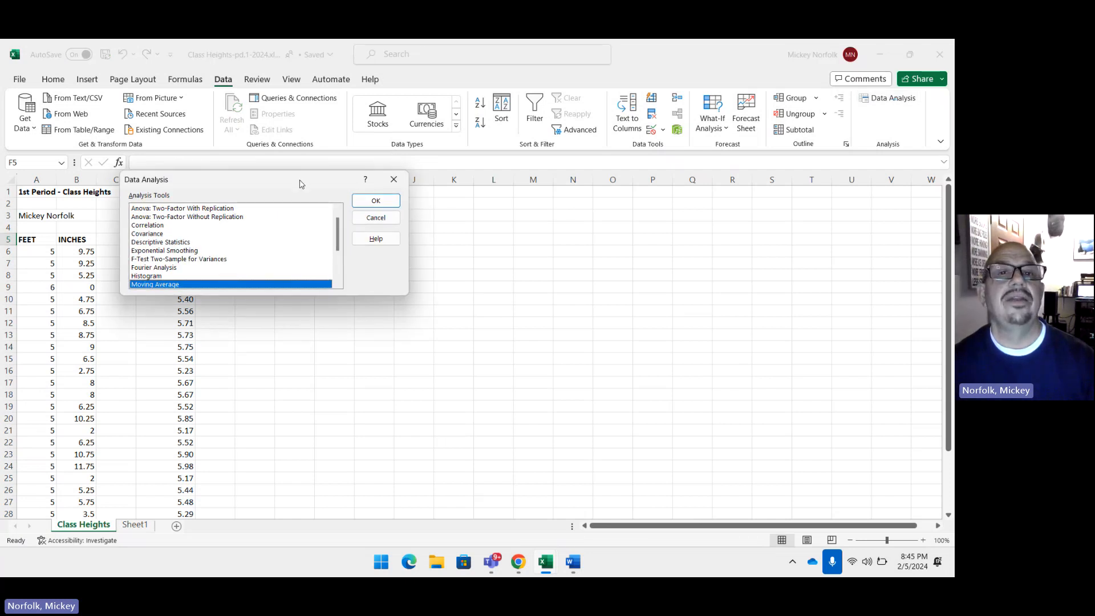
drag(301, 183, 423, 166)
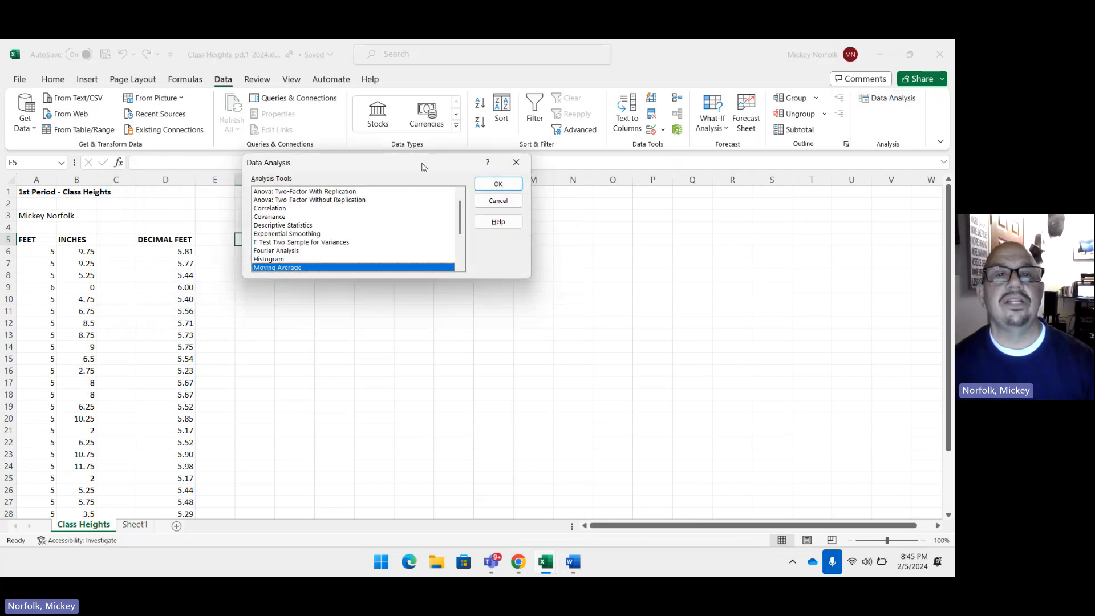
click(283, 226)
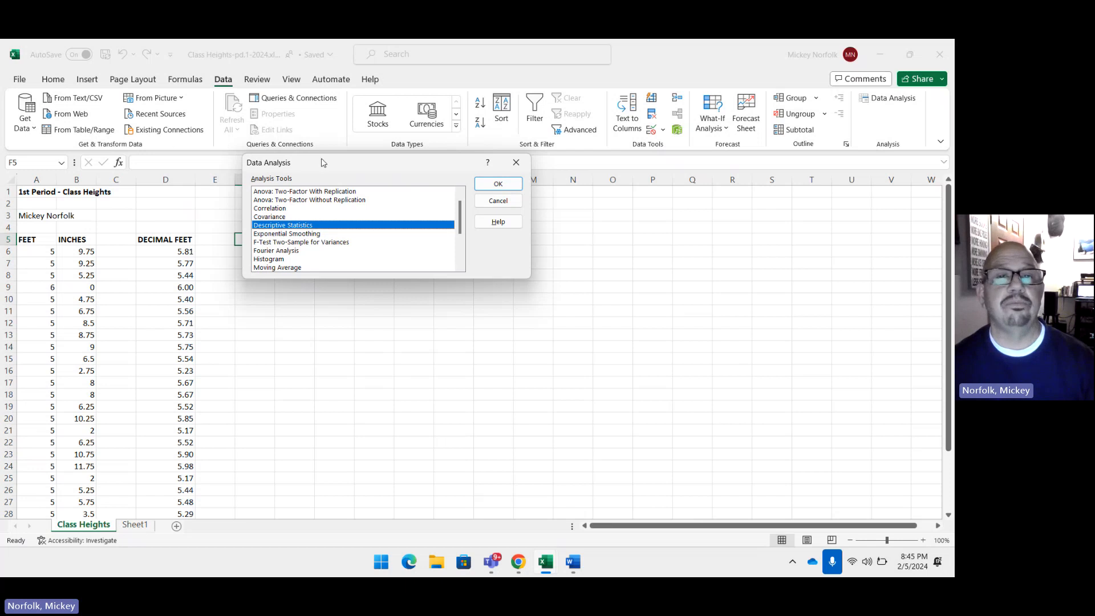
drag(341, 168, 436, 195)
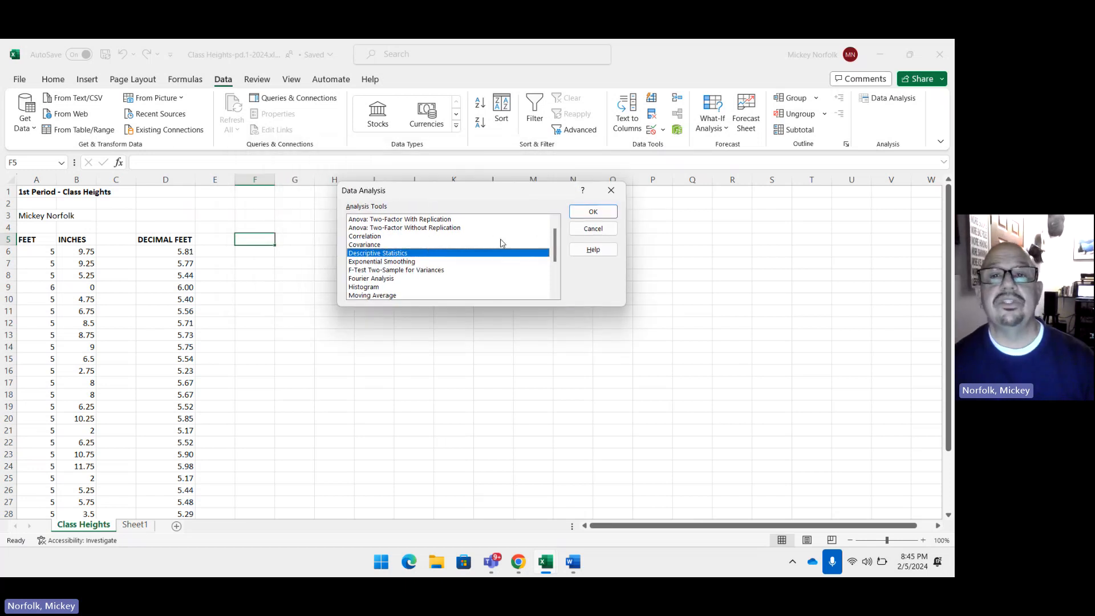
click(586, 211)
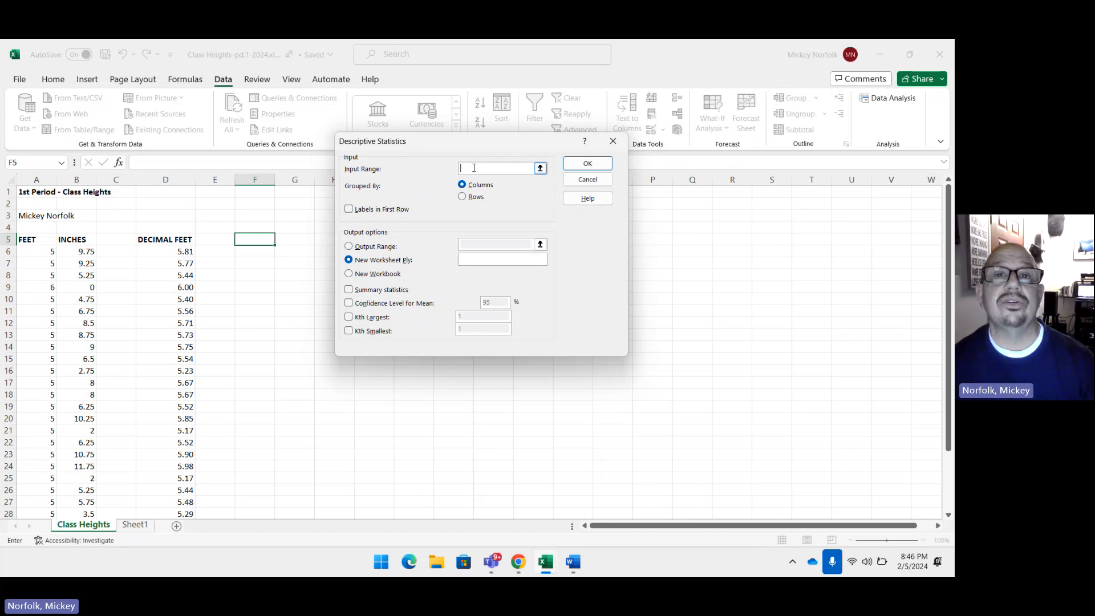
click(175, 251)
drag(174, 255, 178, 477)
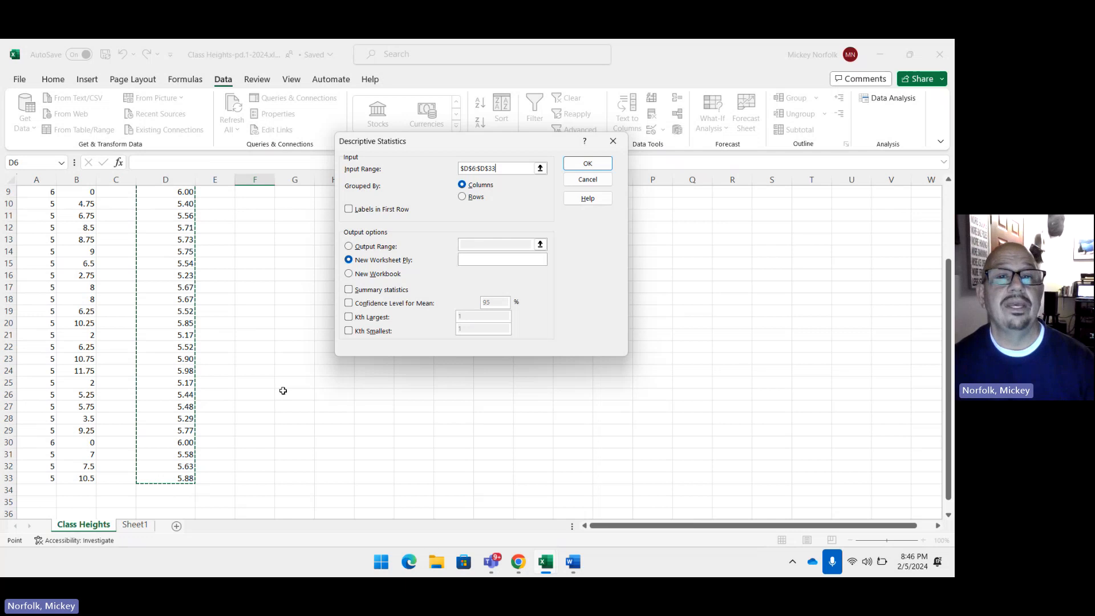
Step: Set the output range to cell F5, include summary statistics, and run the Descriptive Statistics analysis
click(350, 247)
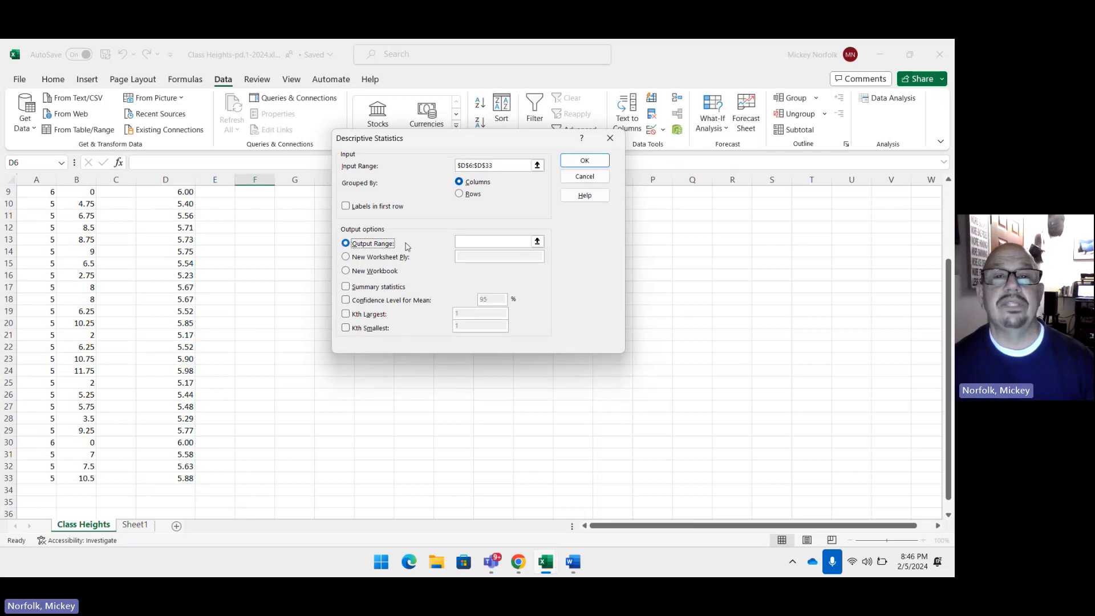
click(465, 240)
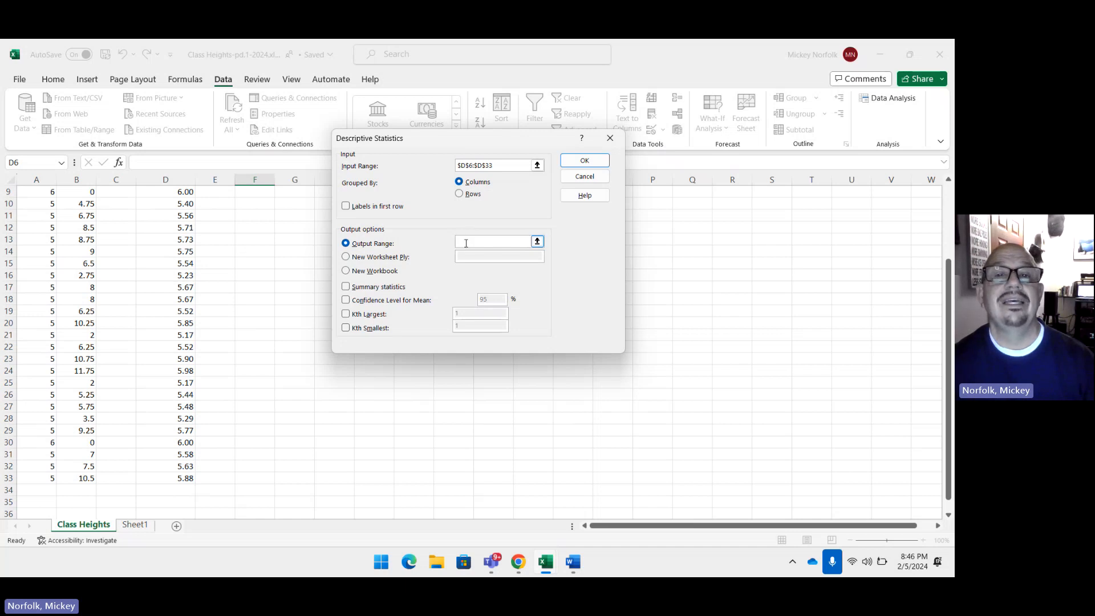
scroll(276, 267, up, 3)
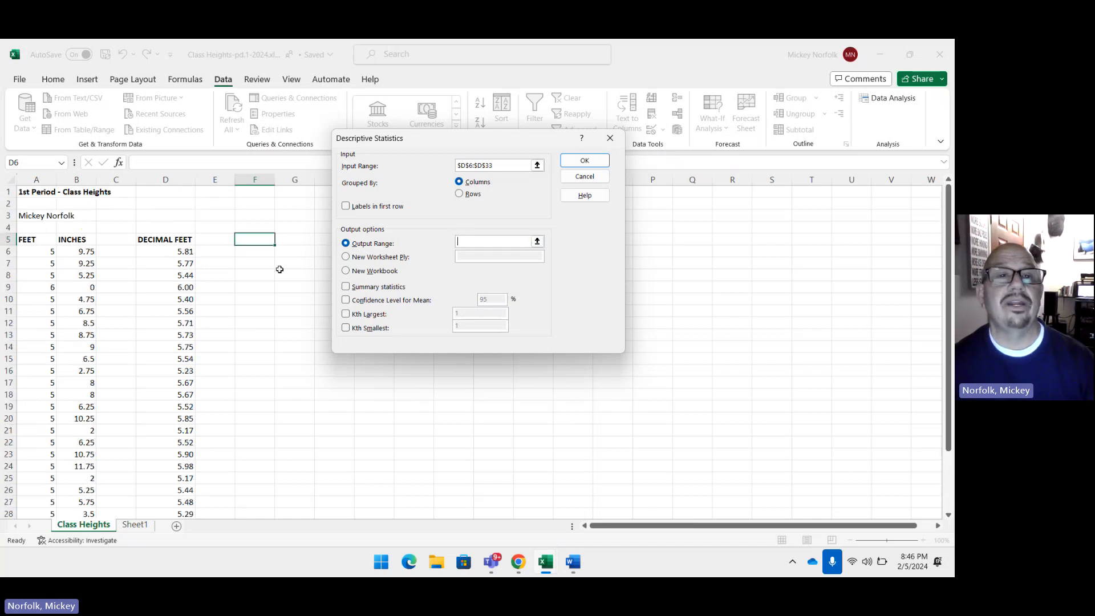
click(257, 242)
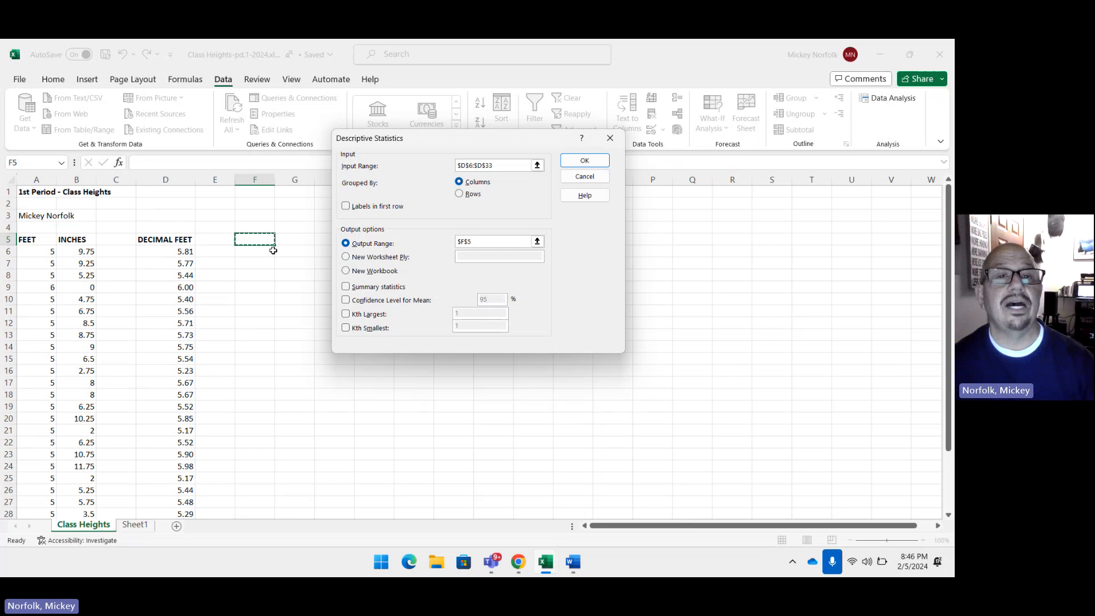
click(346, 287)
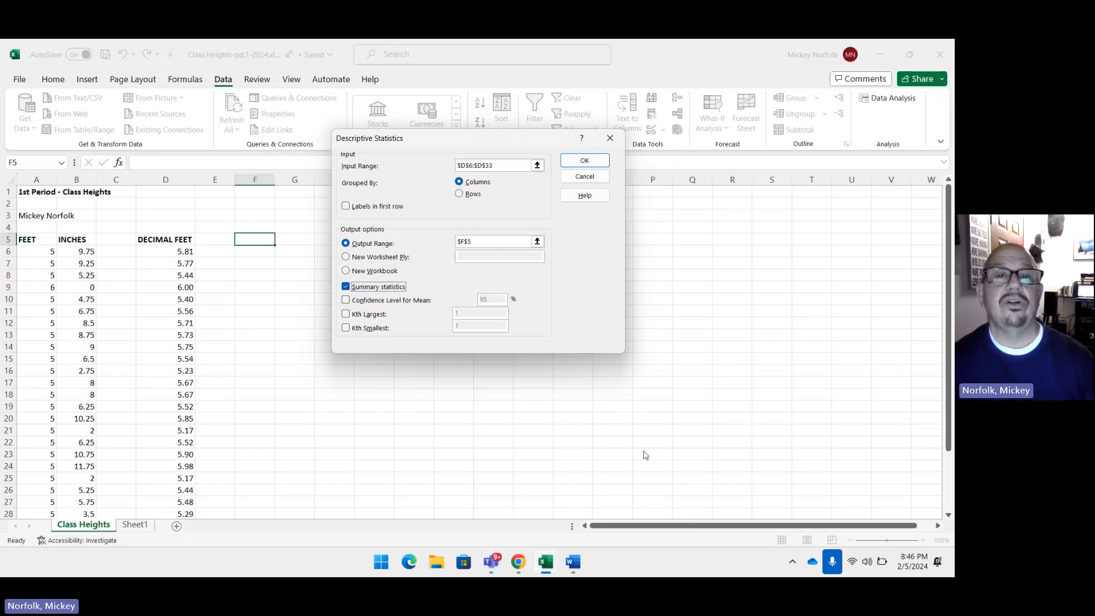
click(583, 160)
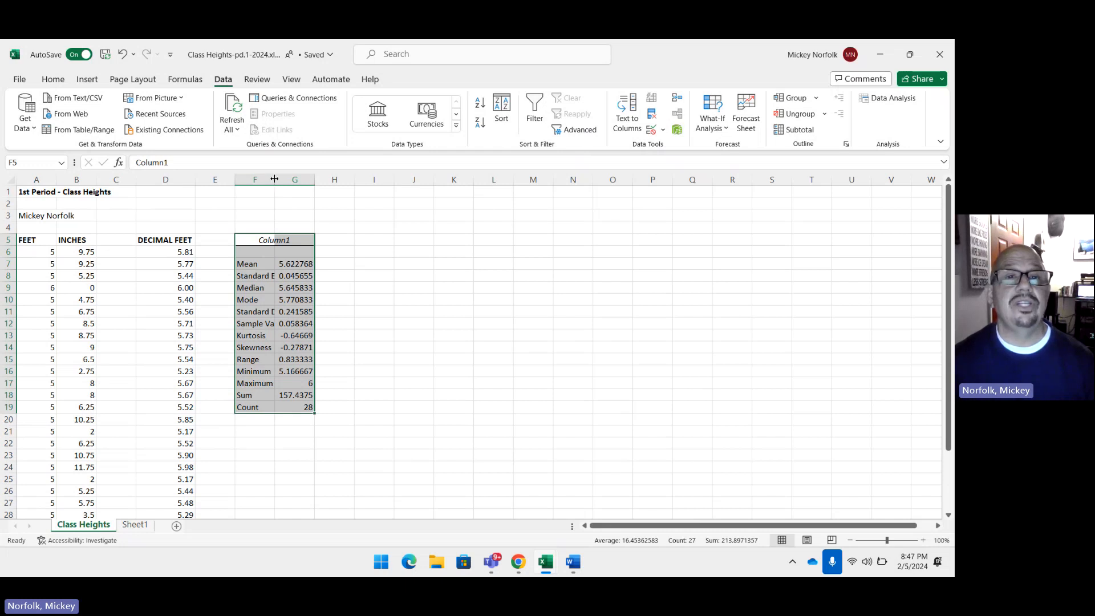
Step: Widen column F to fit the statistic labels and reduce the values in G7:G19 to two displayed decimal places
drag(274, 179, 307, 184)
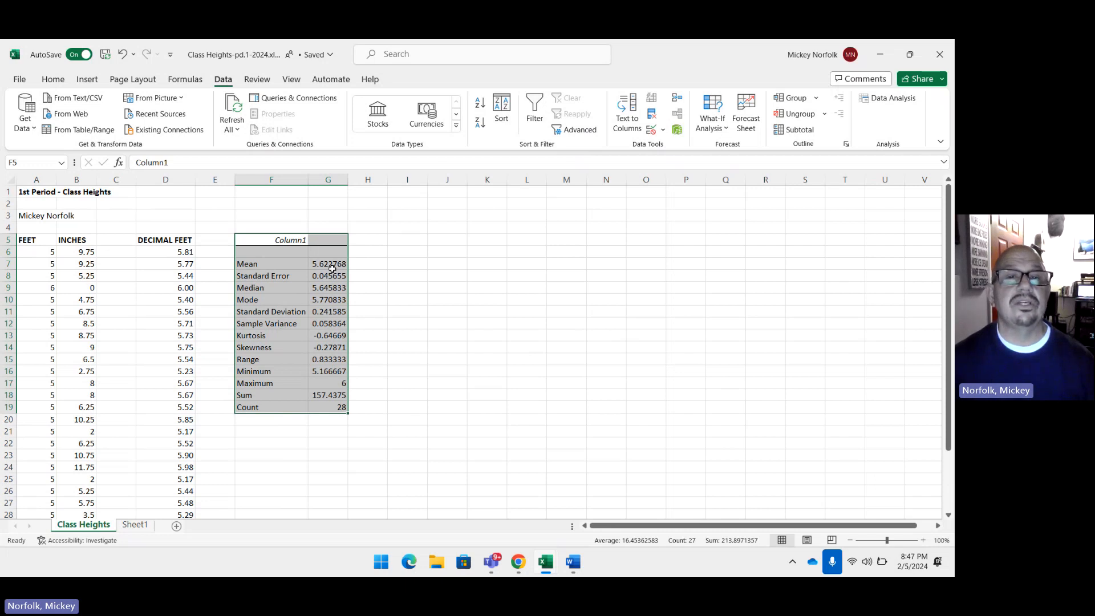
drag(332, 268, 336, 410)
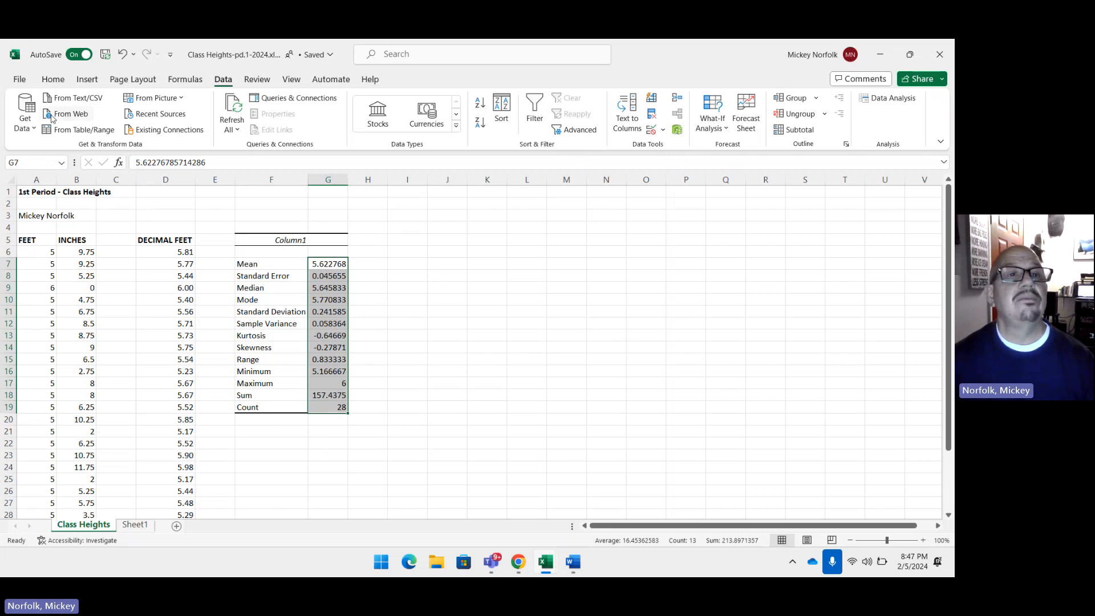
click(53, 80)
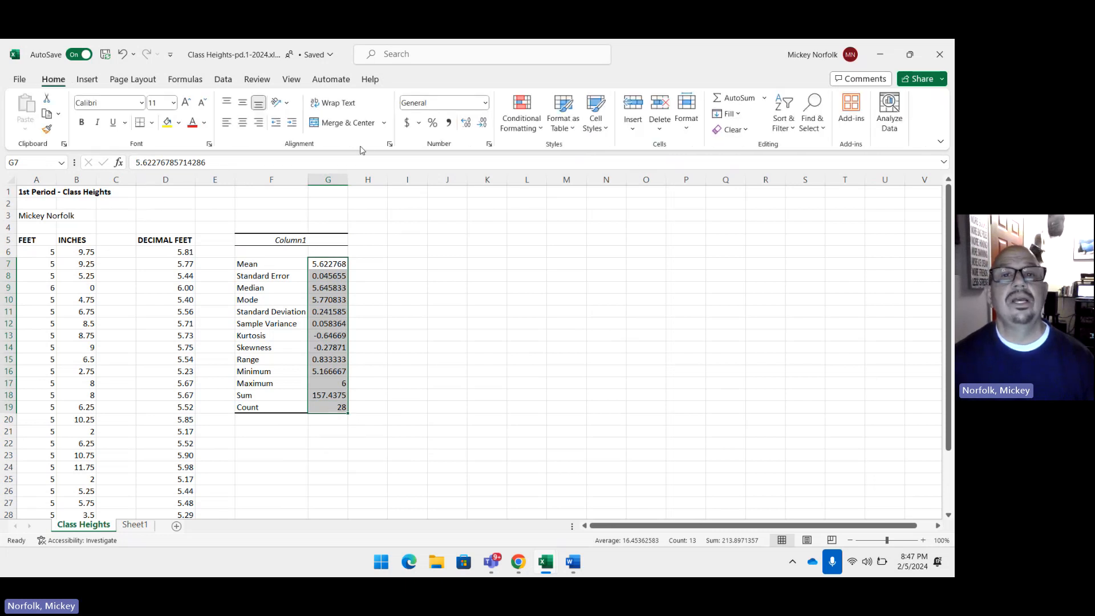
click(483, 125)
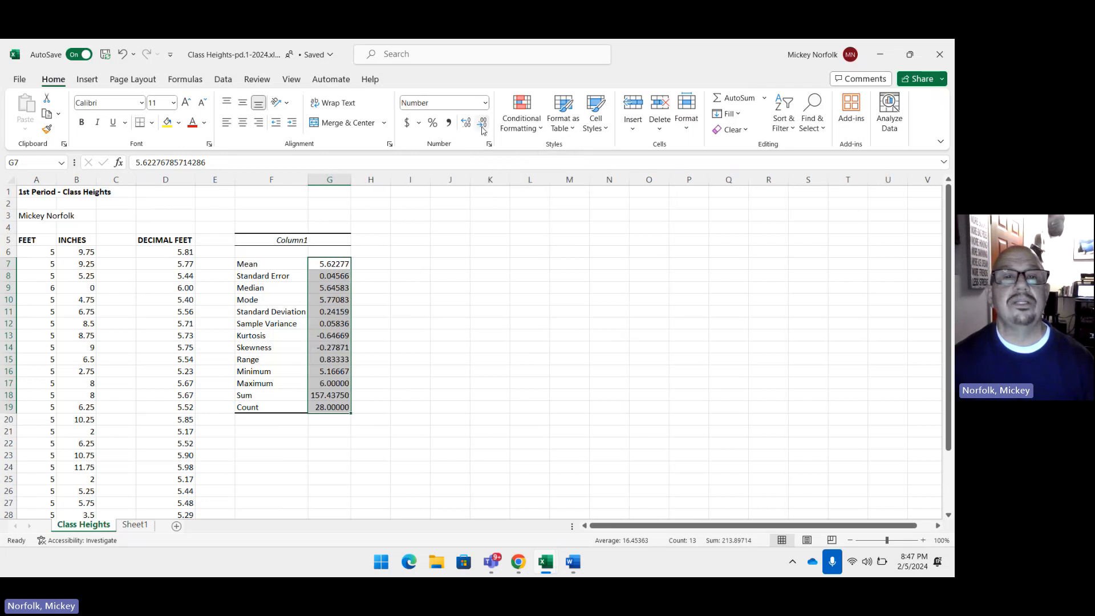
click(483, 126)
click(484, 125)
click(483, 126)
click(468, 252)
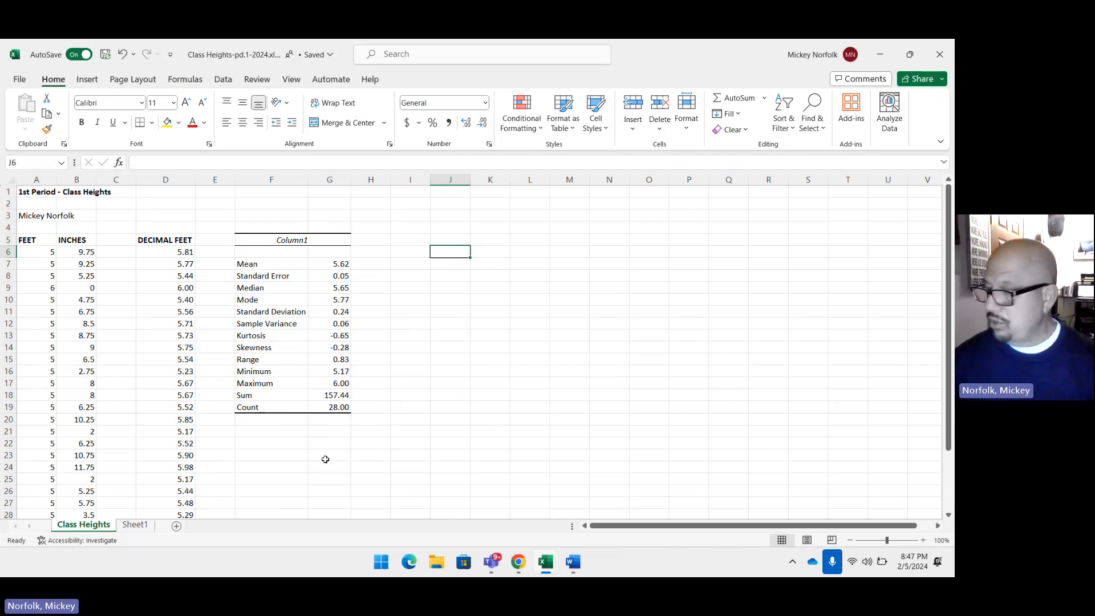
Step: Enter the heading BINS in cell F22 and the first bin value 5 in F23
click(276, 443)
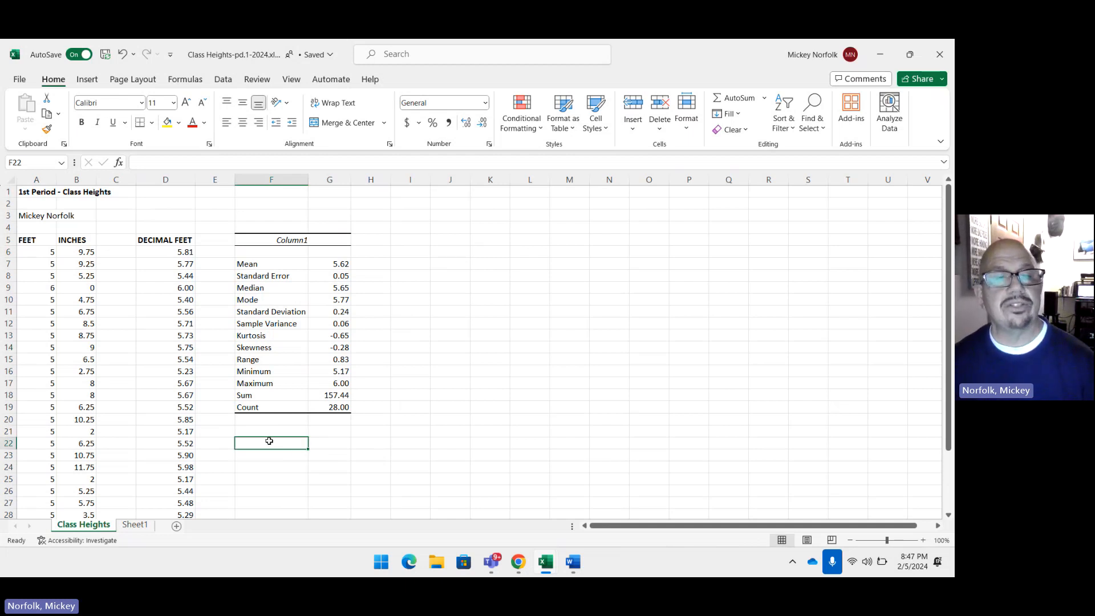
text(BINS)
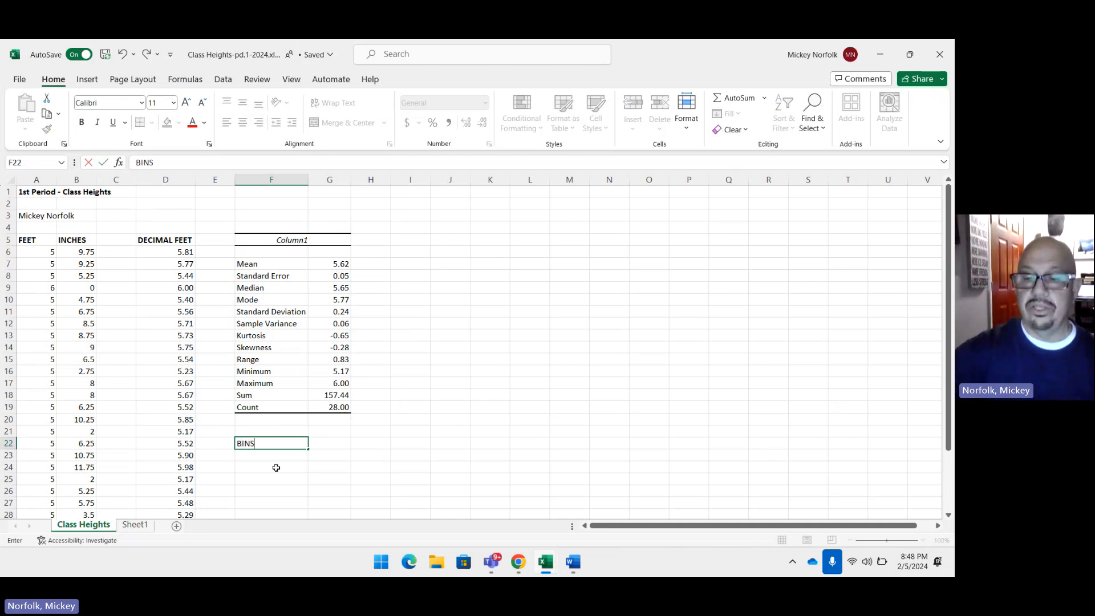
key(Return)
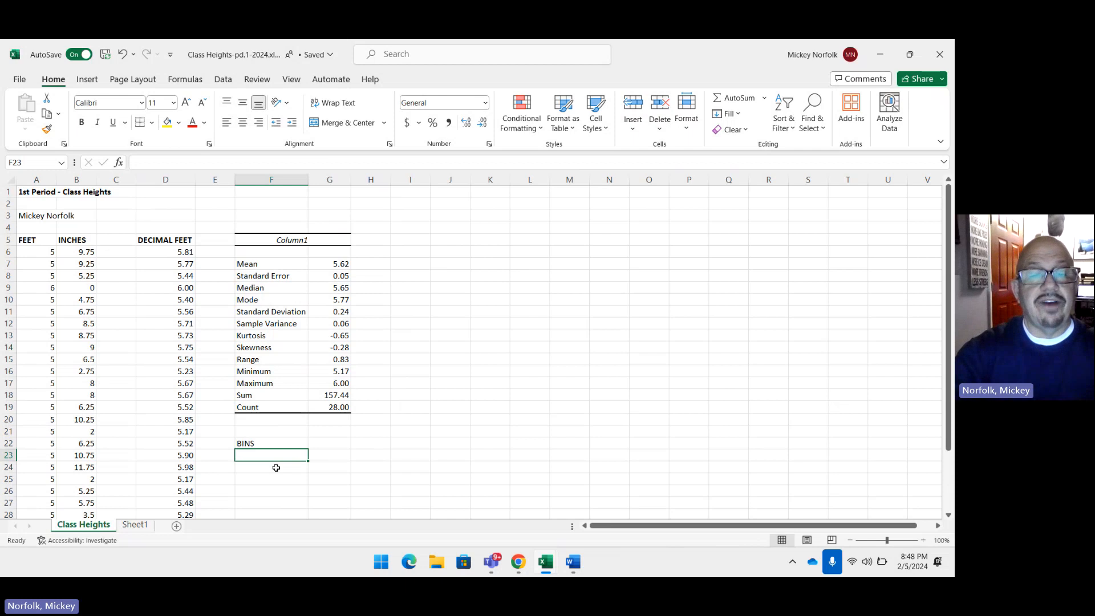
text(5)
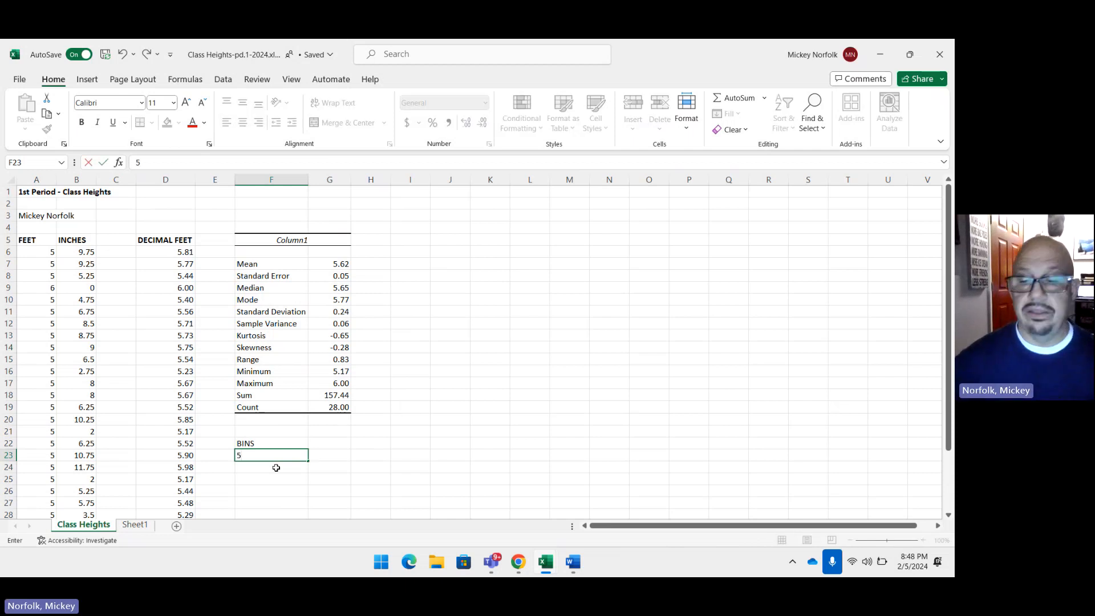
key(Return)
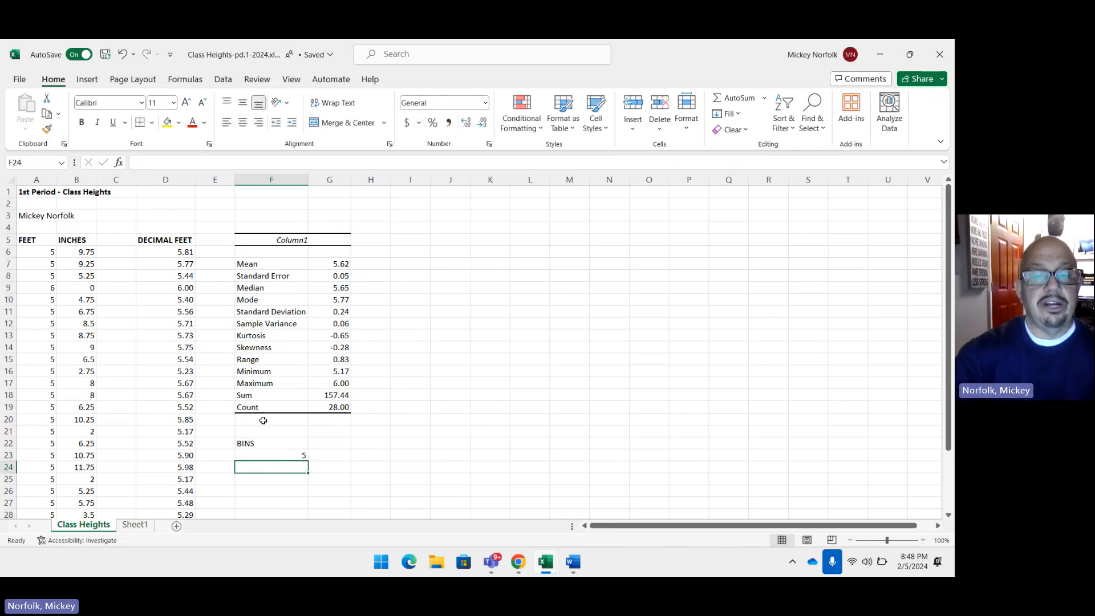
Step: Enter the bin values 5.1, 5.2, 5.3 and 5.4 in cells F24 through F27
text(5.1)
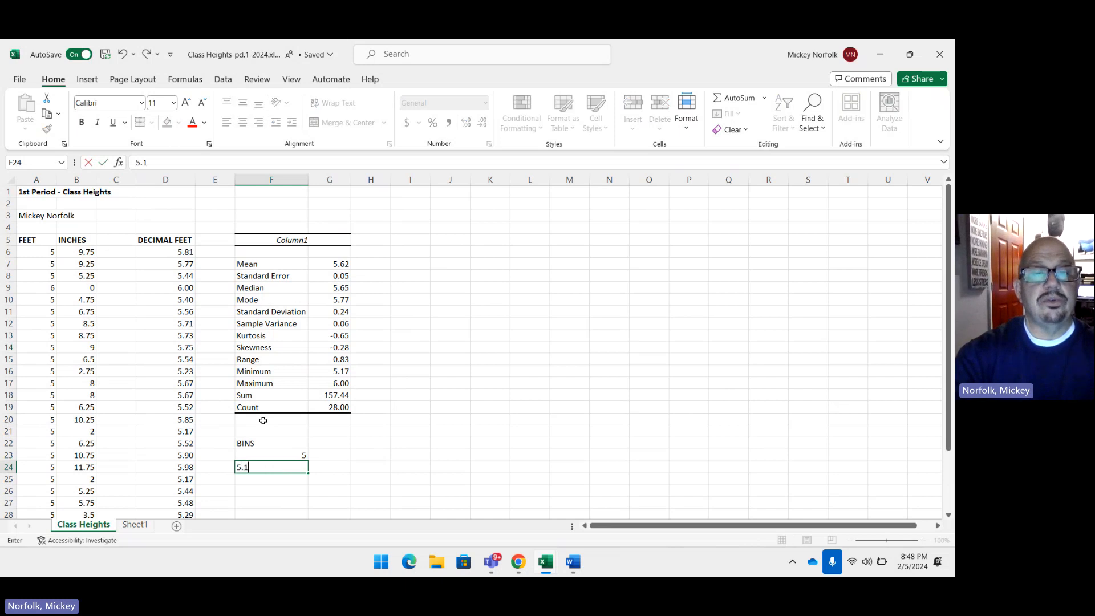
key(Return)
text(5)
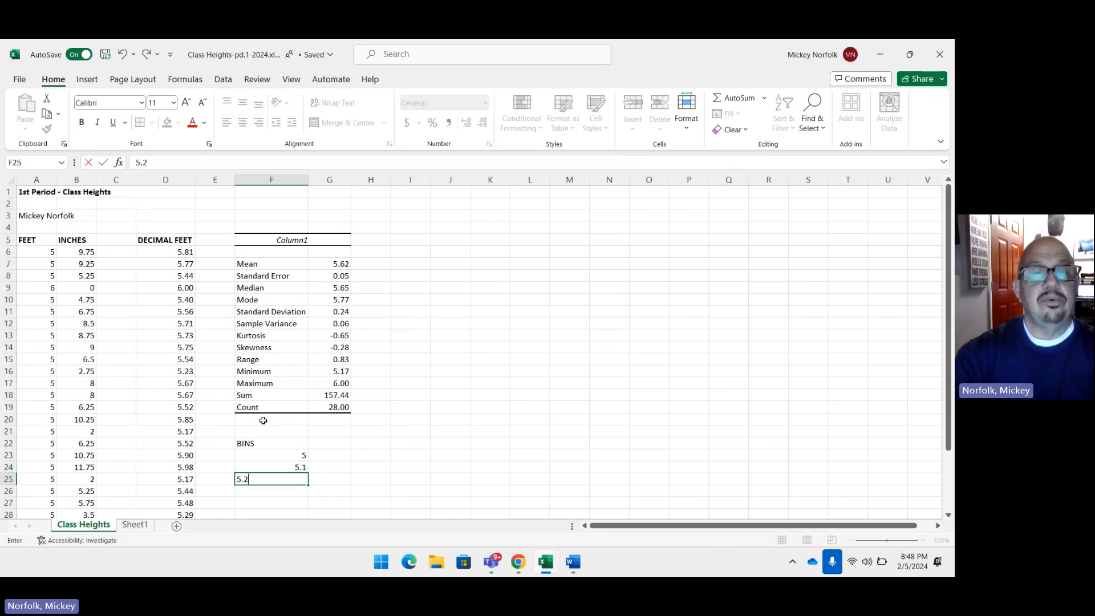
text(.2)
key(Return)
text(5.3)
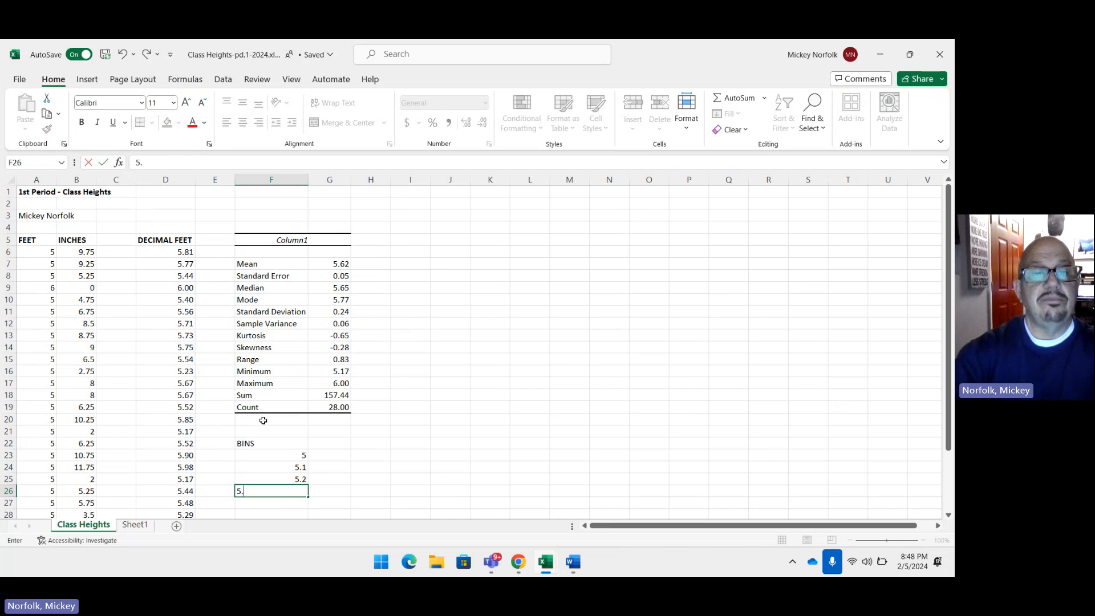
key(Return)
text(5)
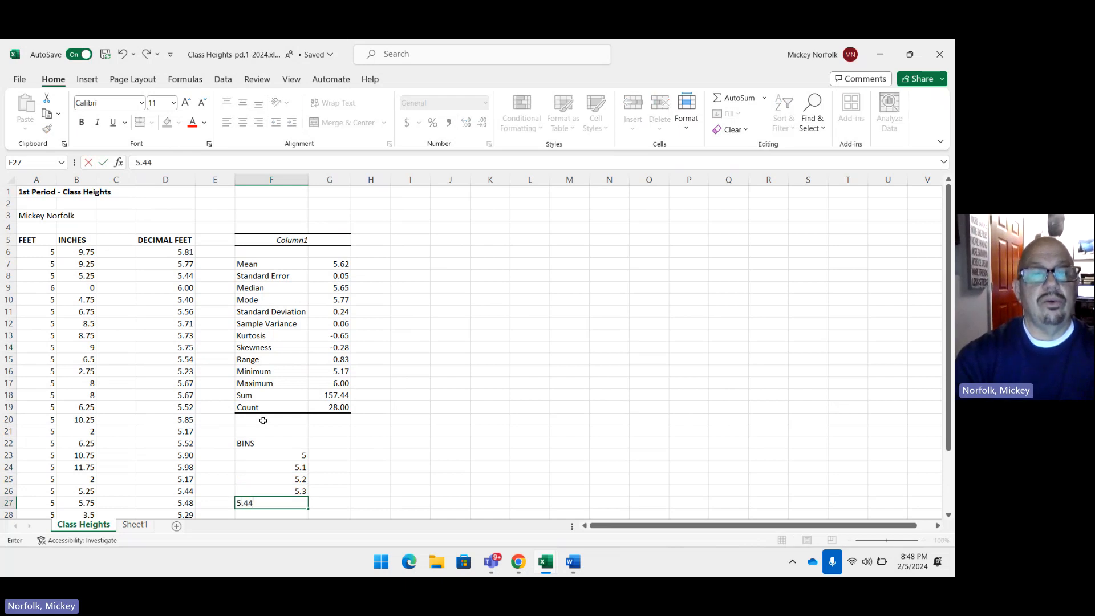
text(.4)
click(263, 421)
key(Down)
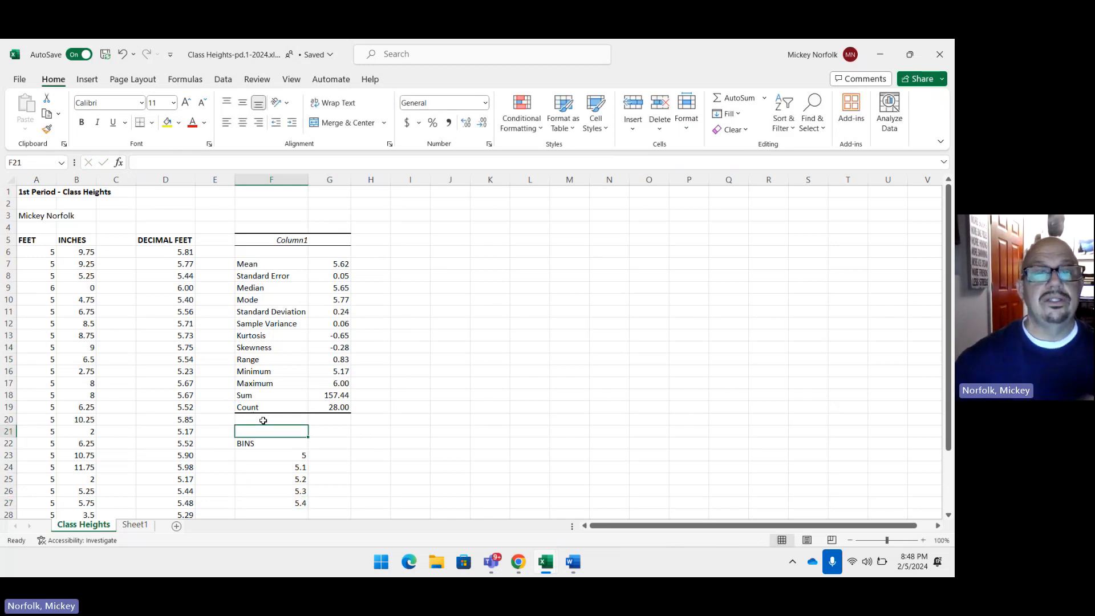
Step: Continue the bin list with the values 5.5, 5.6 and 5.7 in cells F28 through F30
scroll(320, 502, down, 1)
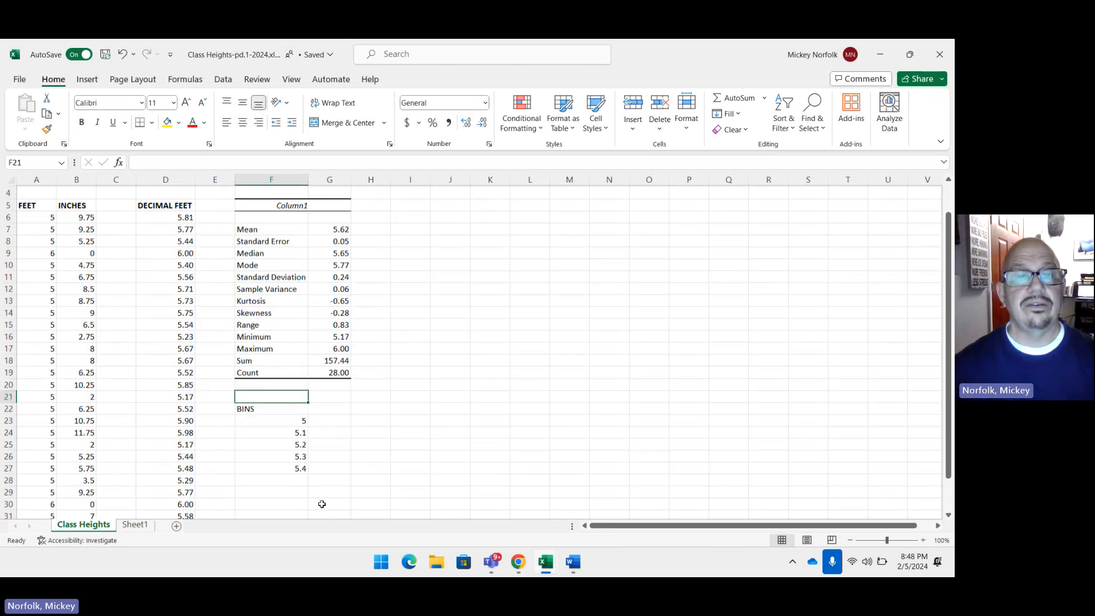
click(297, 480)
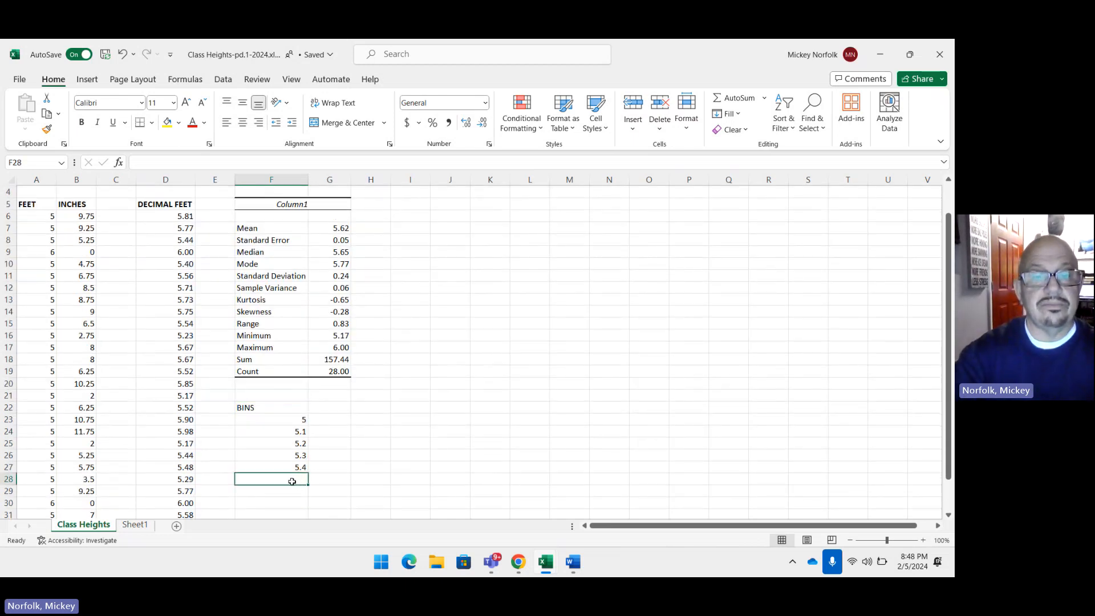
text(5.5)
key(Return)
text(5)
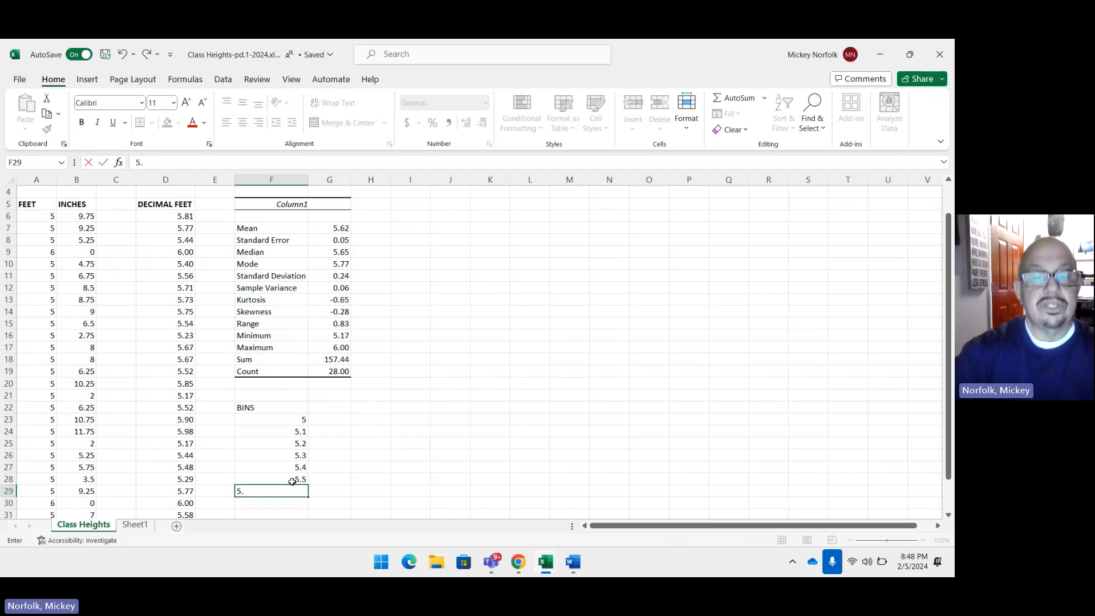
text(.6)
key(Return)
text(5)
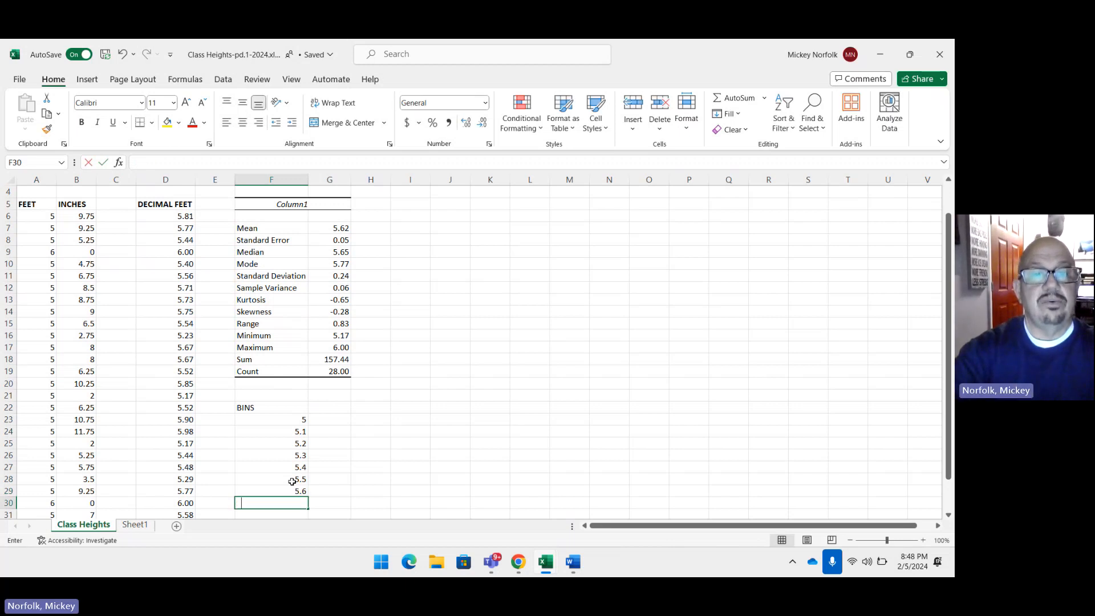
text(.7)
key(Return)
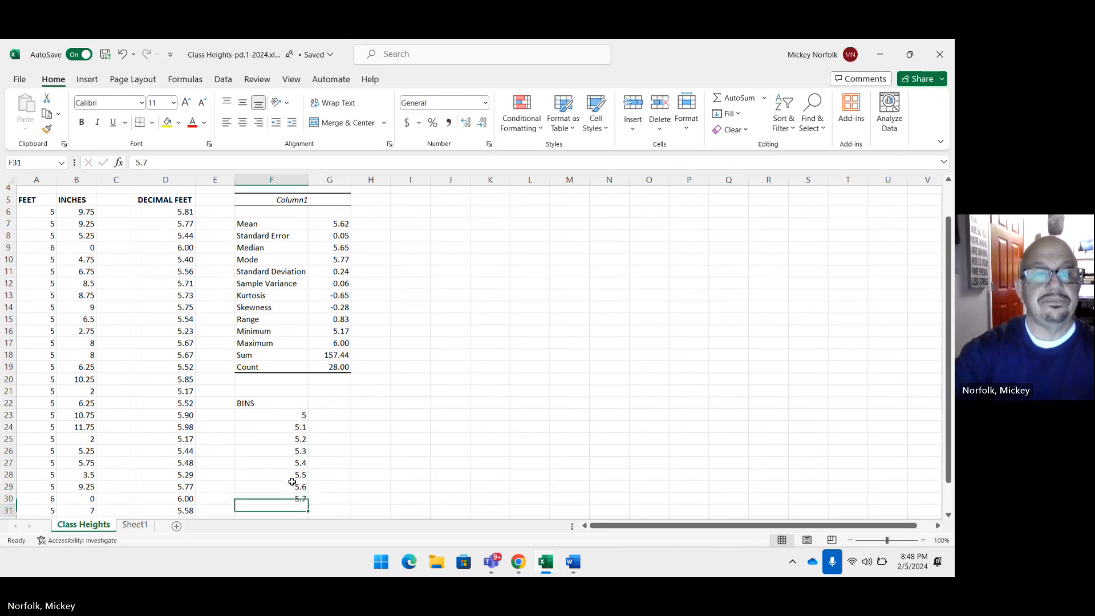
Step: Complete the bin list with the values 5.8, 5.9 and 6 in cells F31 through F33
text(5.8)
key(Return)
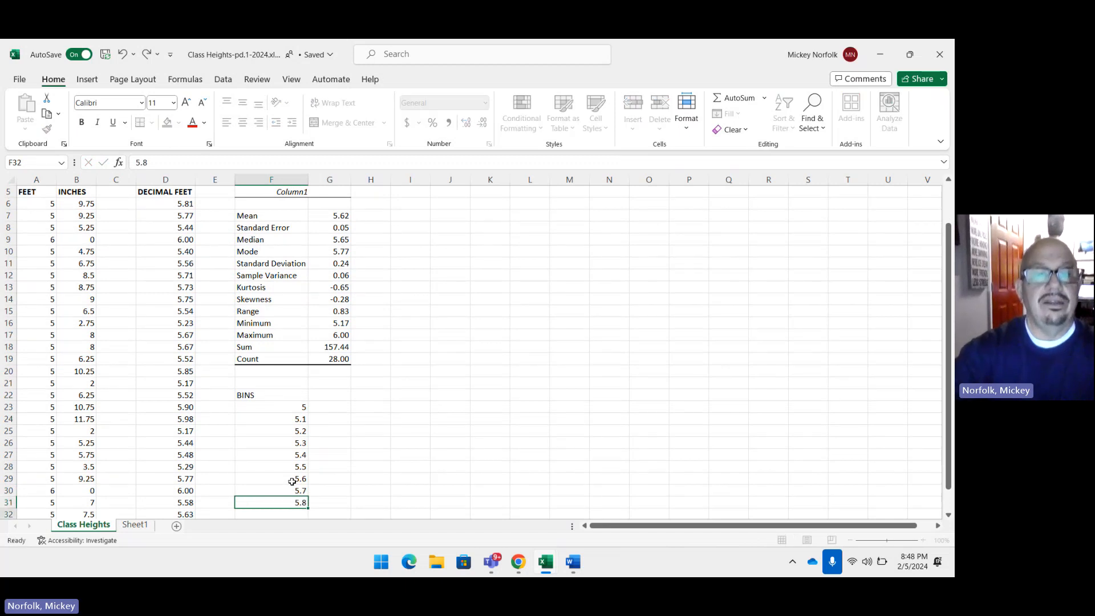
text(5.9)
key(Return)
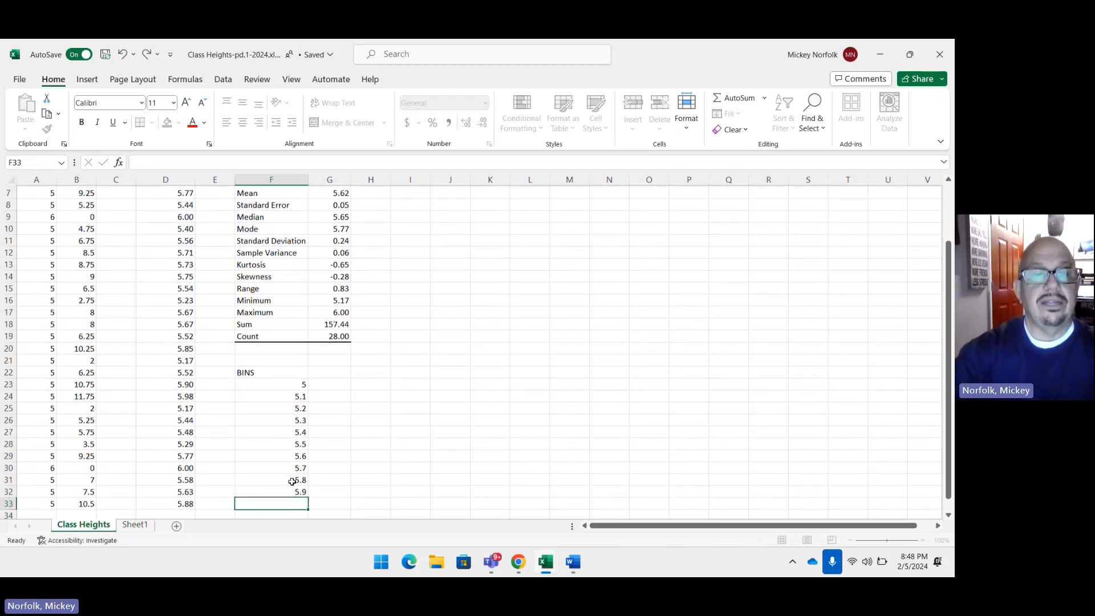
text(6)
key(Return)
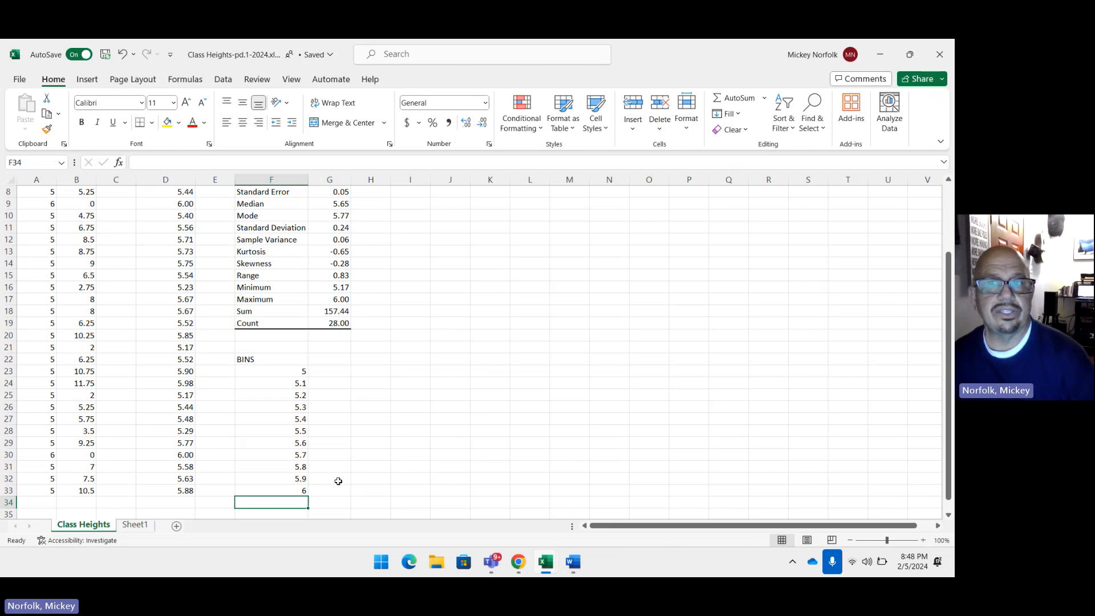
Step: Start the Histogram tool from Data Analysis and set its input range to the decimal heights in D6:D33
scroll(338, 481, up, 2)
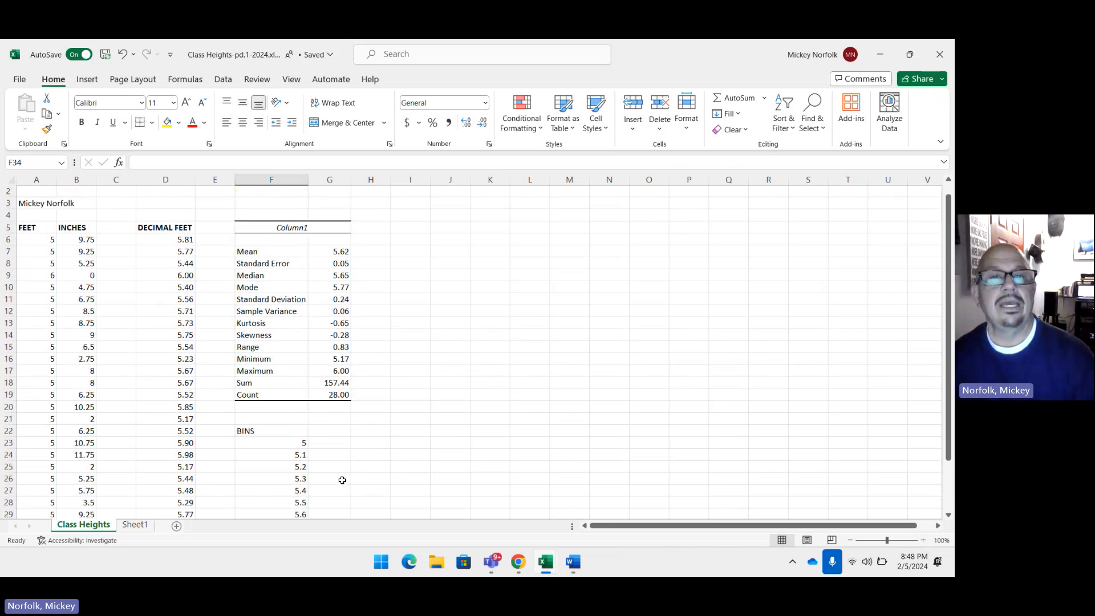
scroll(343, 481, down, 1)
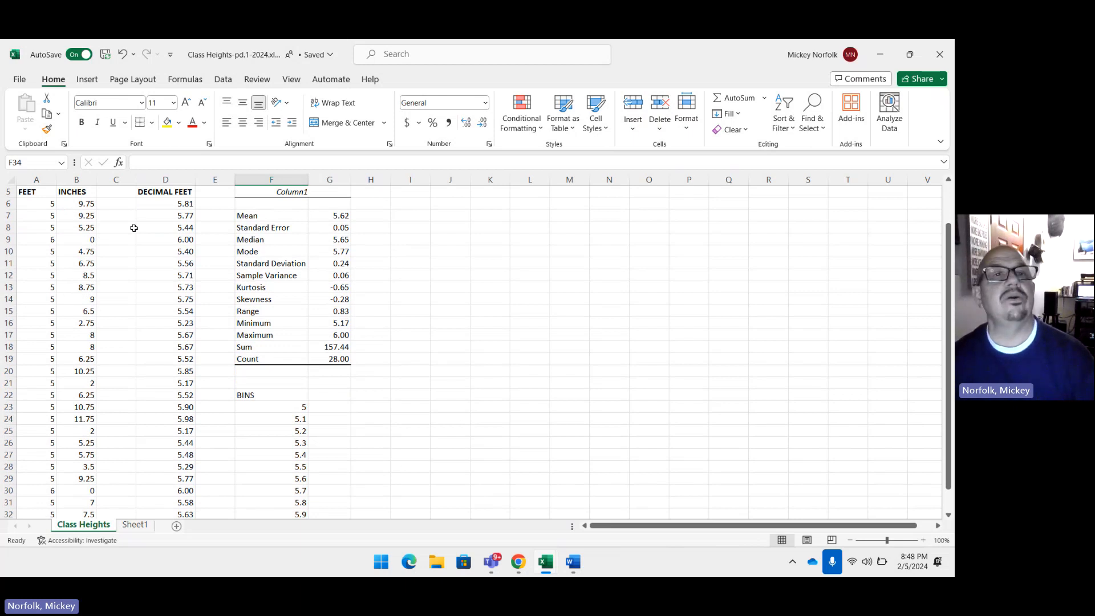
click(221, 80)
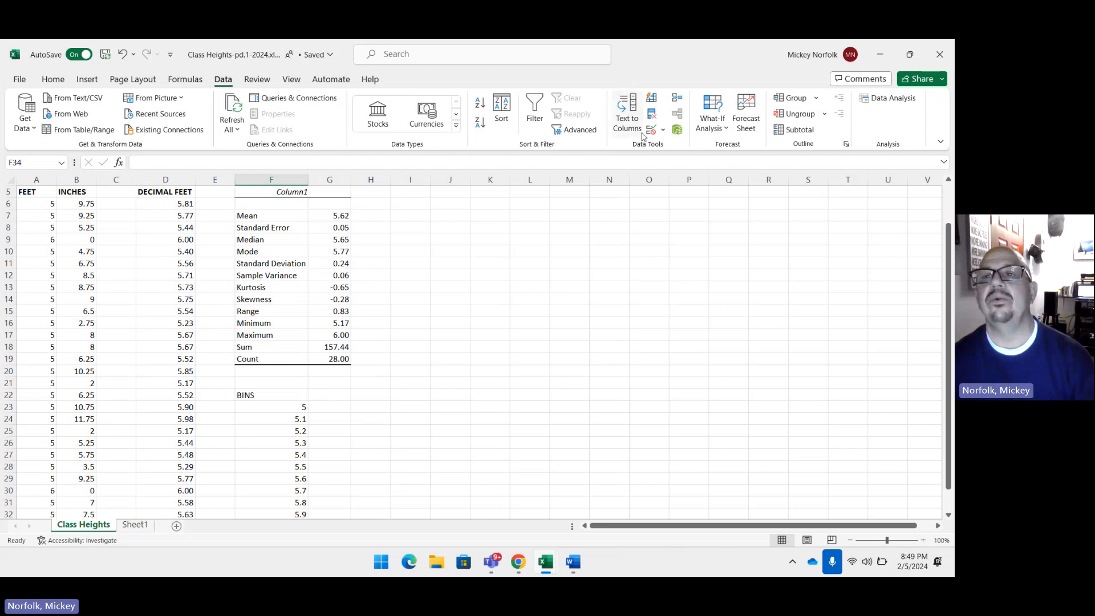
click(881, 98)
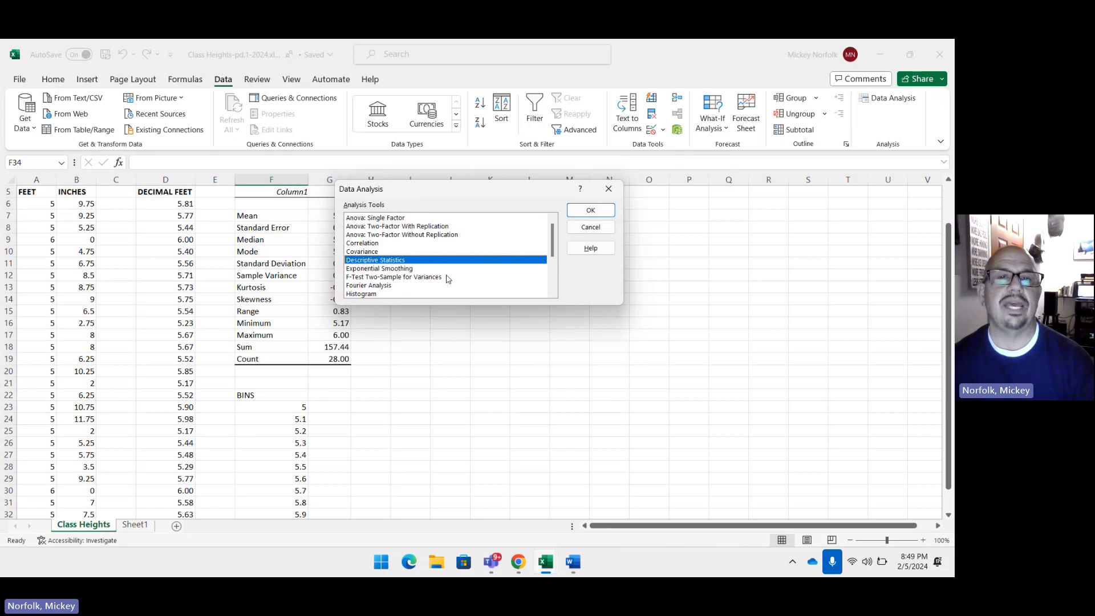
click(388, 294)
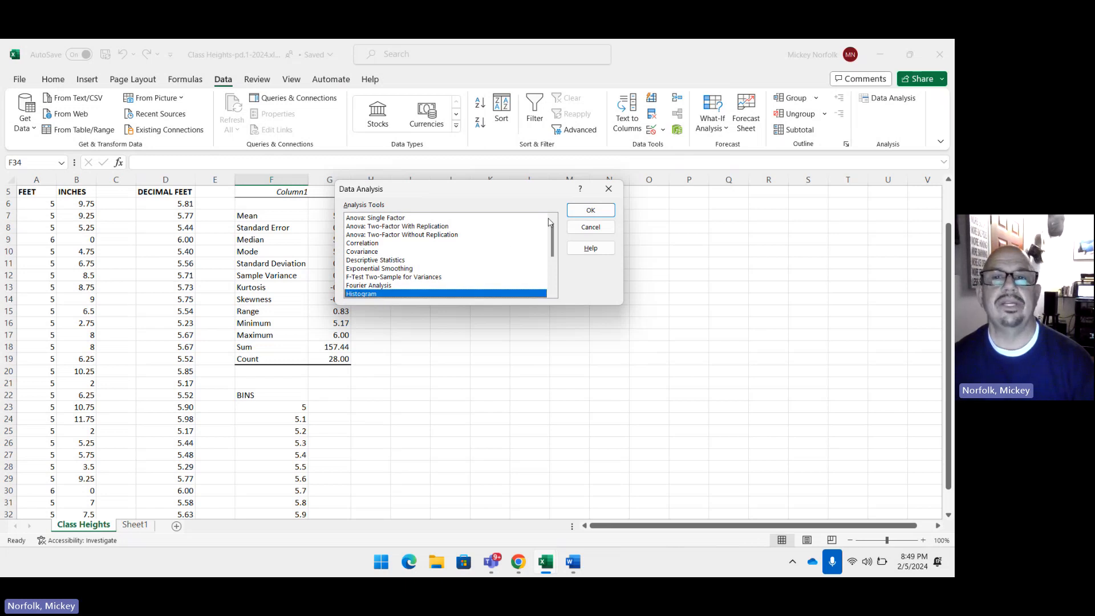
click(591, 210)
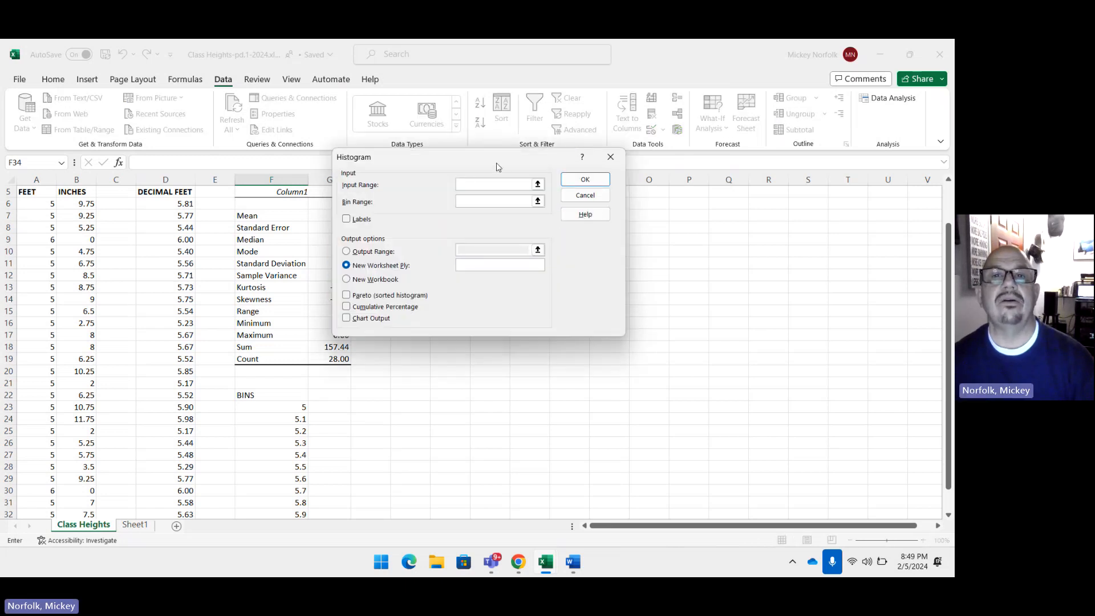
drag(496, 166, 632, 204)
click(620, 223)
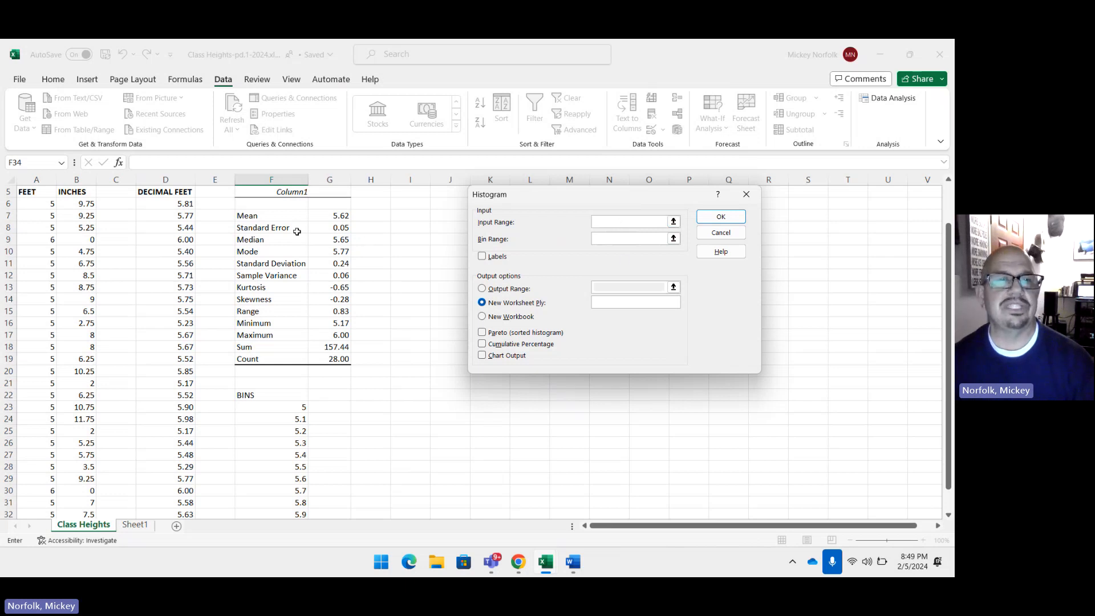
drag(171, 207, 182, 490)
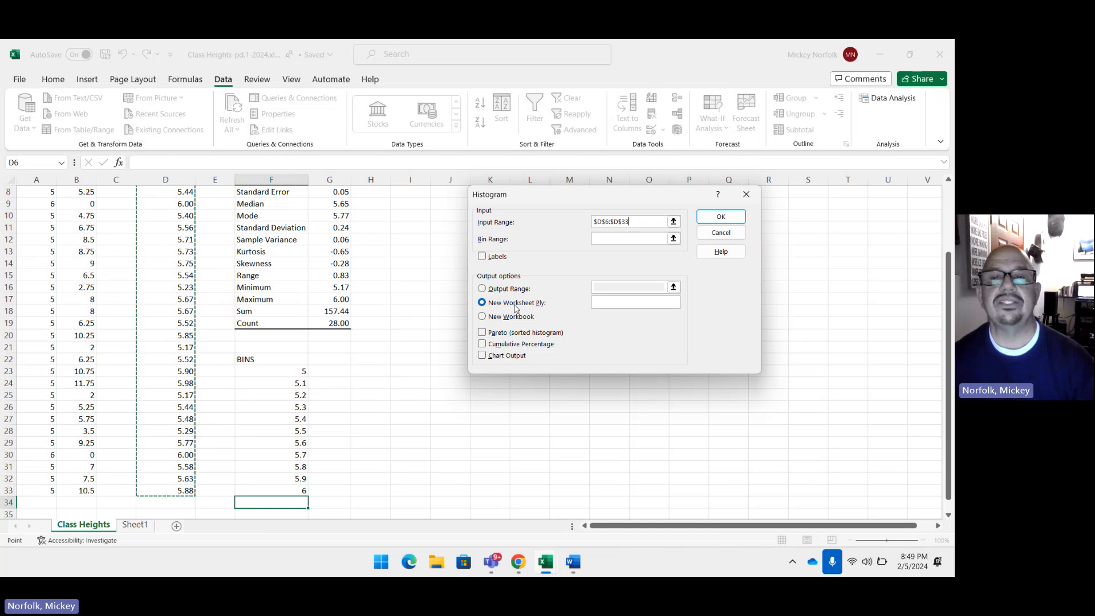
Step: Set the histogram's bin range to the bin values in F23:F33
click(609, 240)
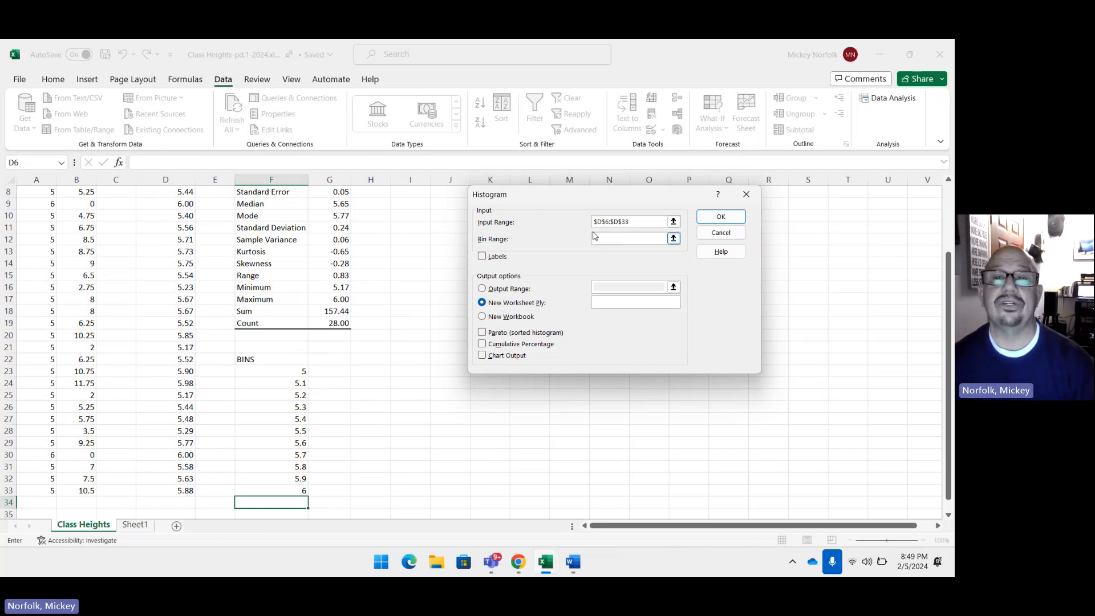
click(594, 226)
click(599, 238)
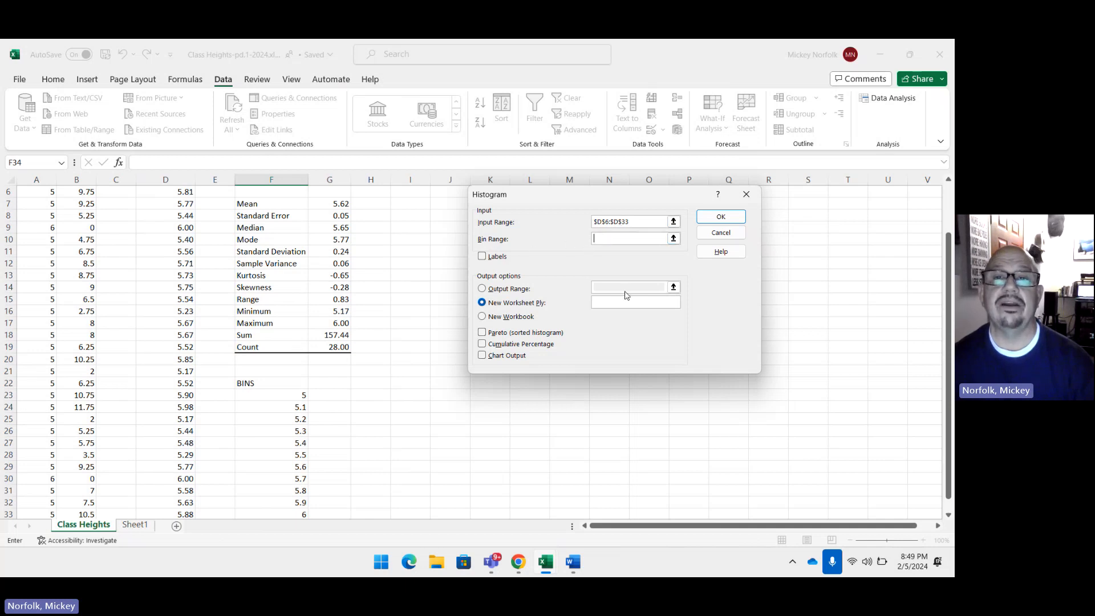
drag(295, 395, 294, 482)
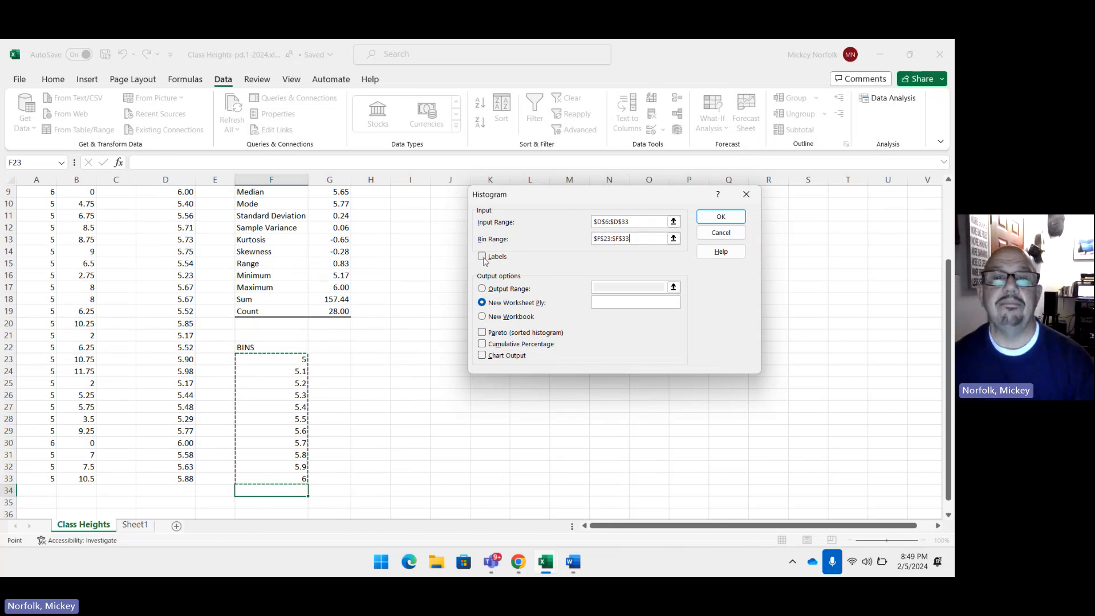
Step: Set the histogram's output range to cell I13 and run the analysis with chart output
click(483, 289)
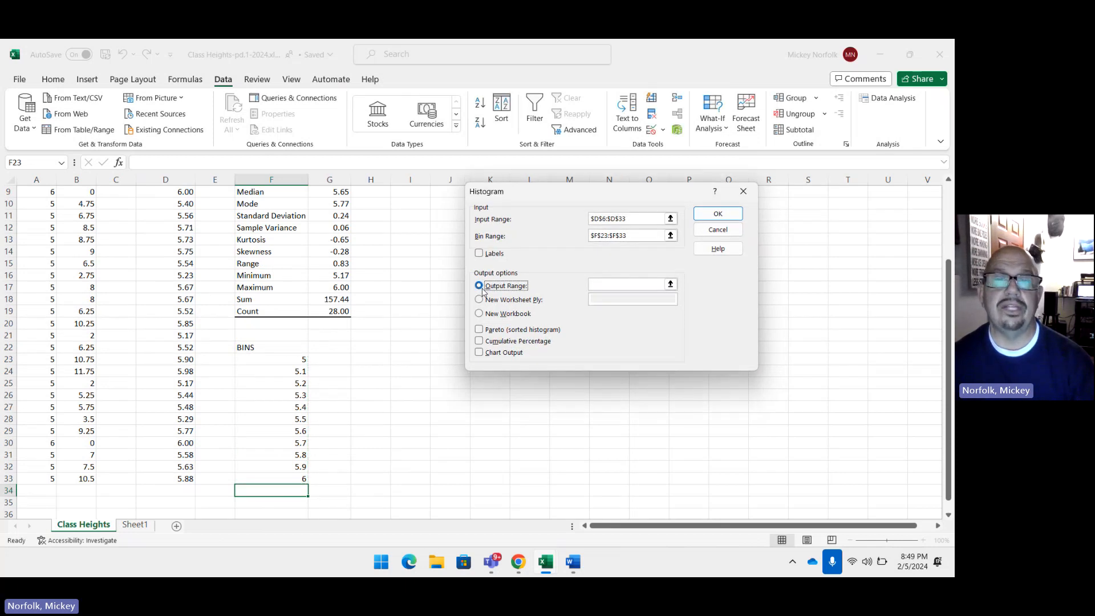
click(600, 285)
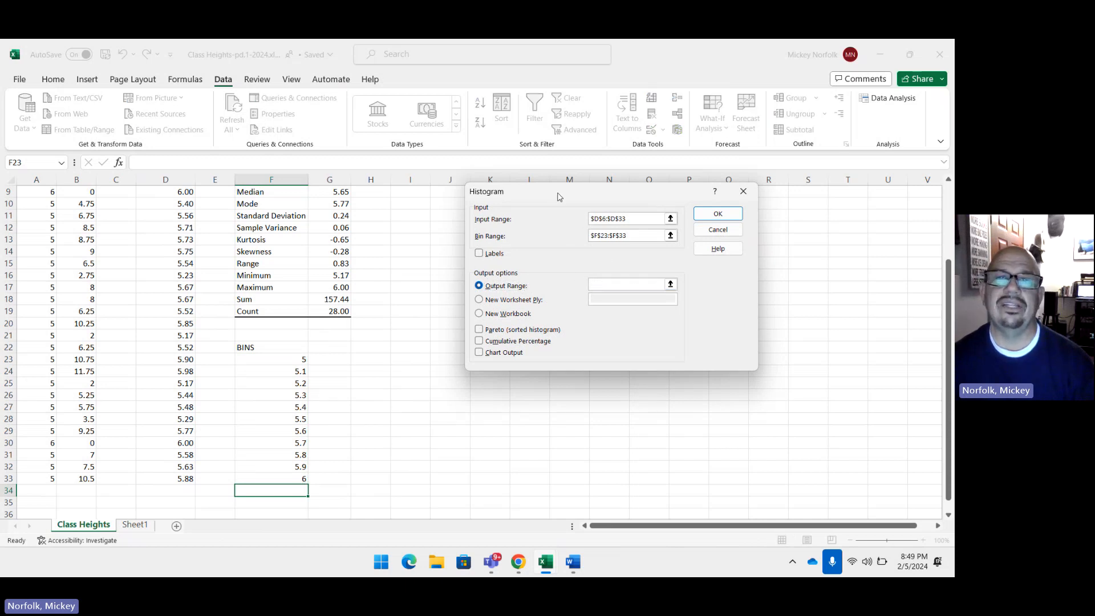
drag(566, 200, 610, 216)
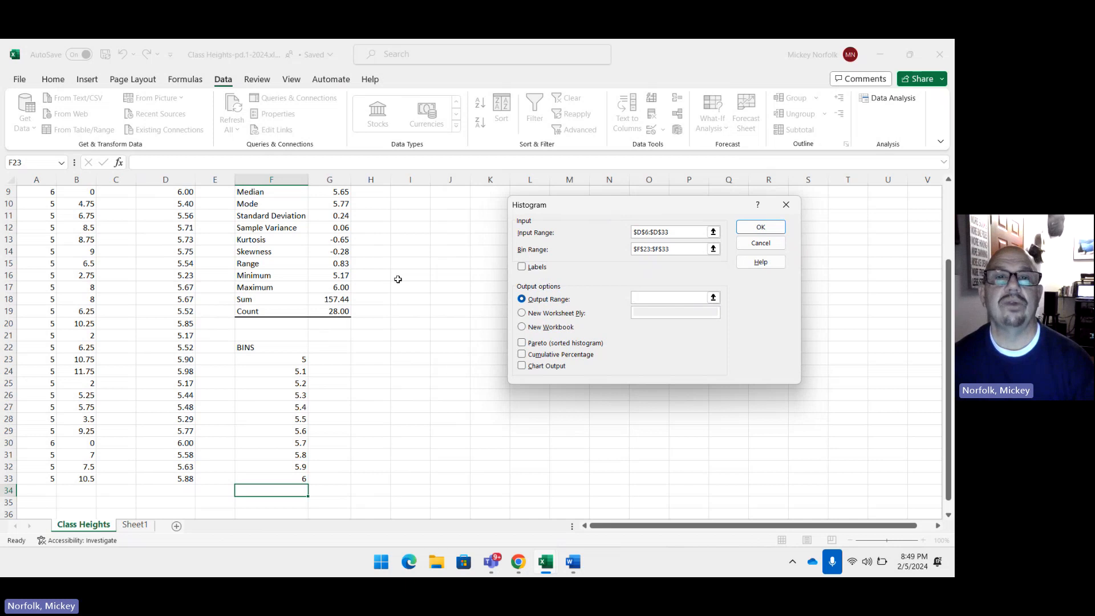
scroll(398, 279, up, 2)
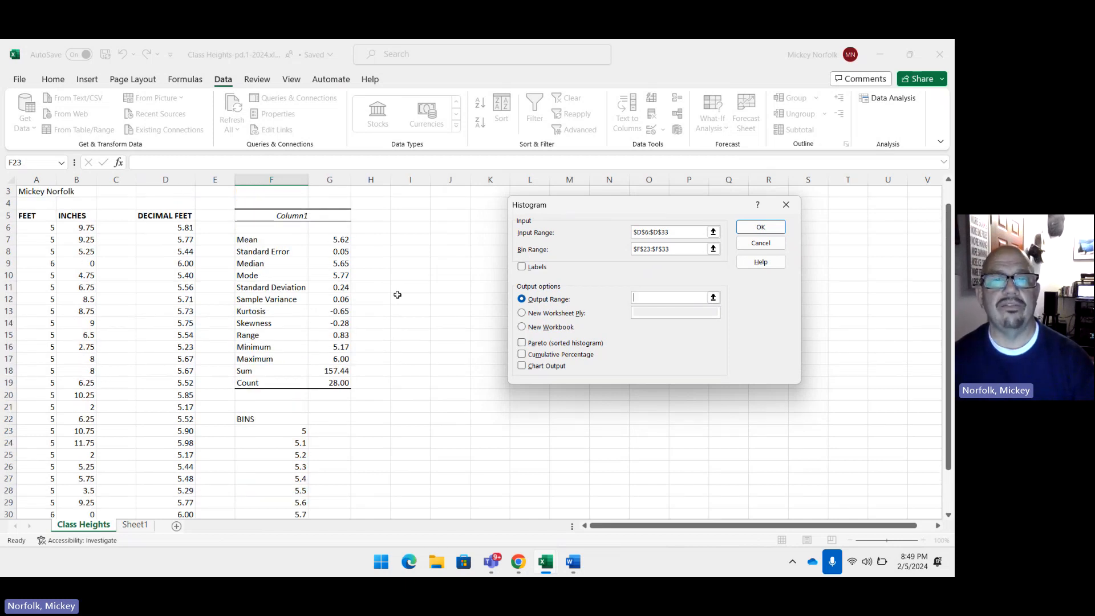
click(416, 311)
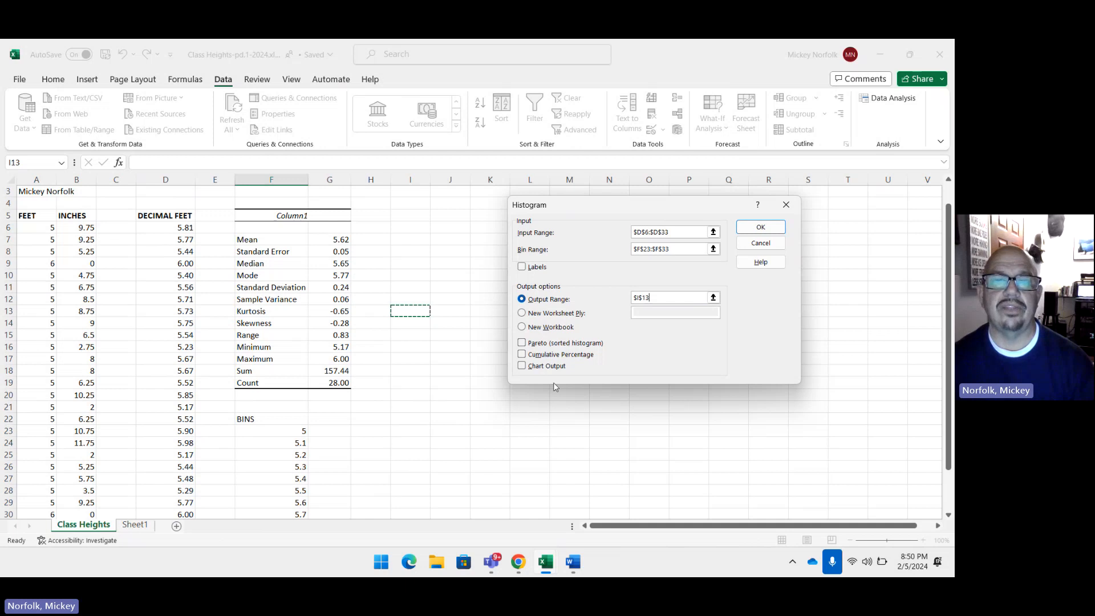
click(522, 367)
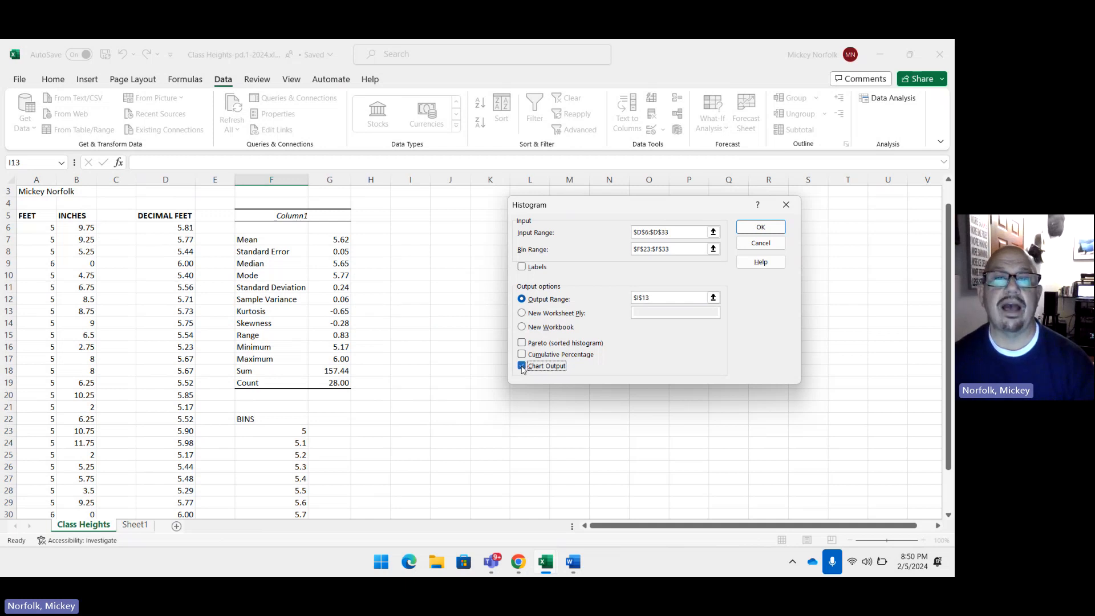
click(765, 228)
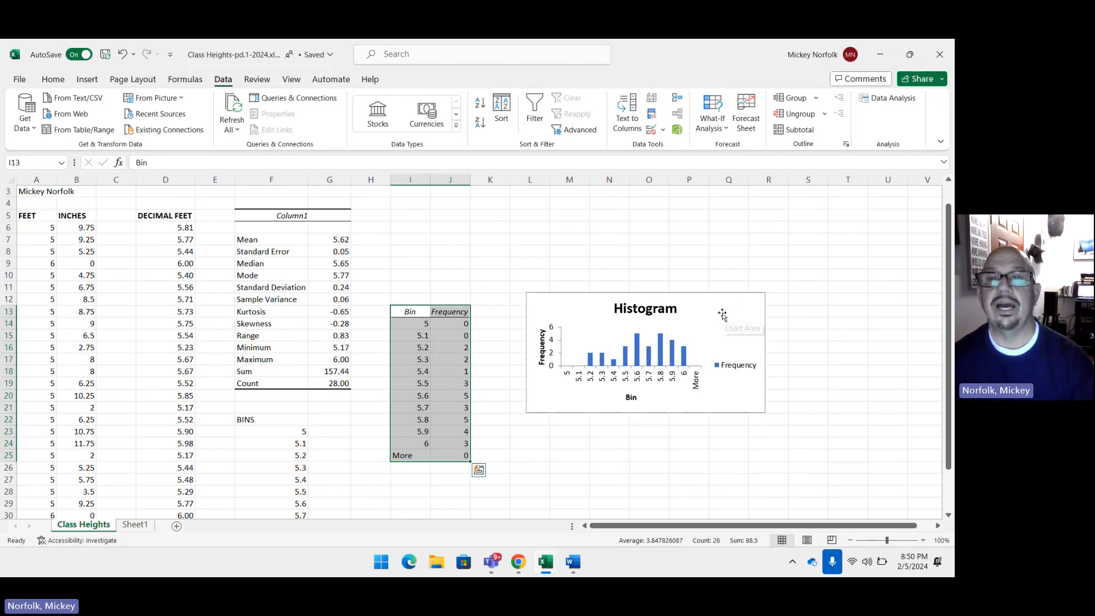
Step: Move the histogram chart up and closer to the frequency table, and change its horizontal axis title to "Class Heights"
drag(722, 315, 706, 270)
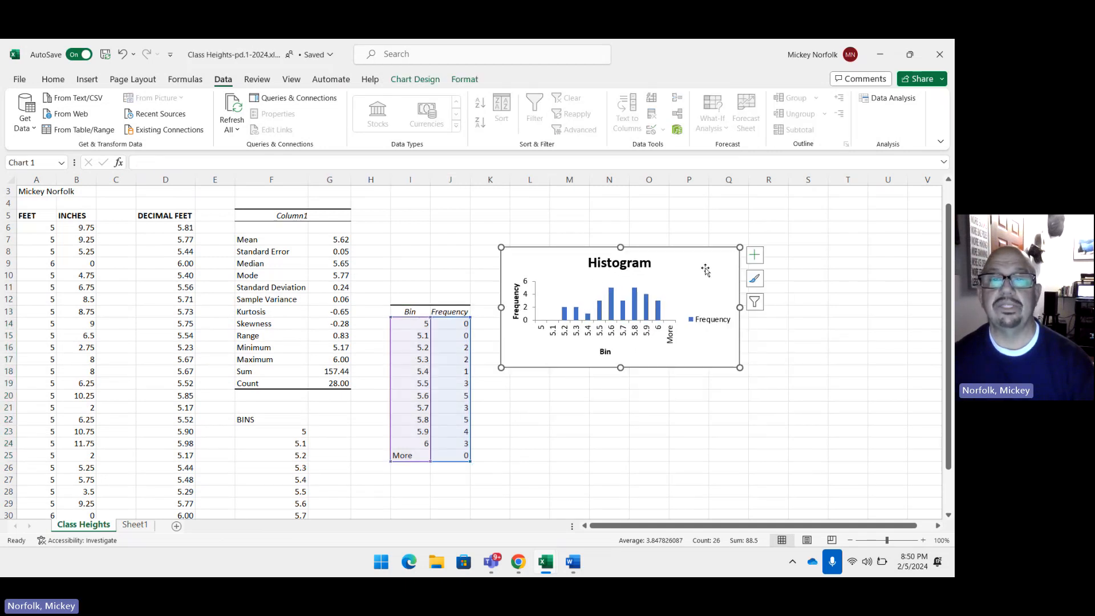
click(804, 263)
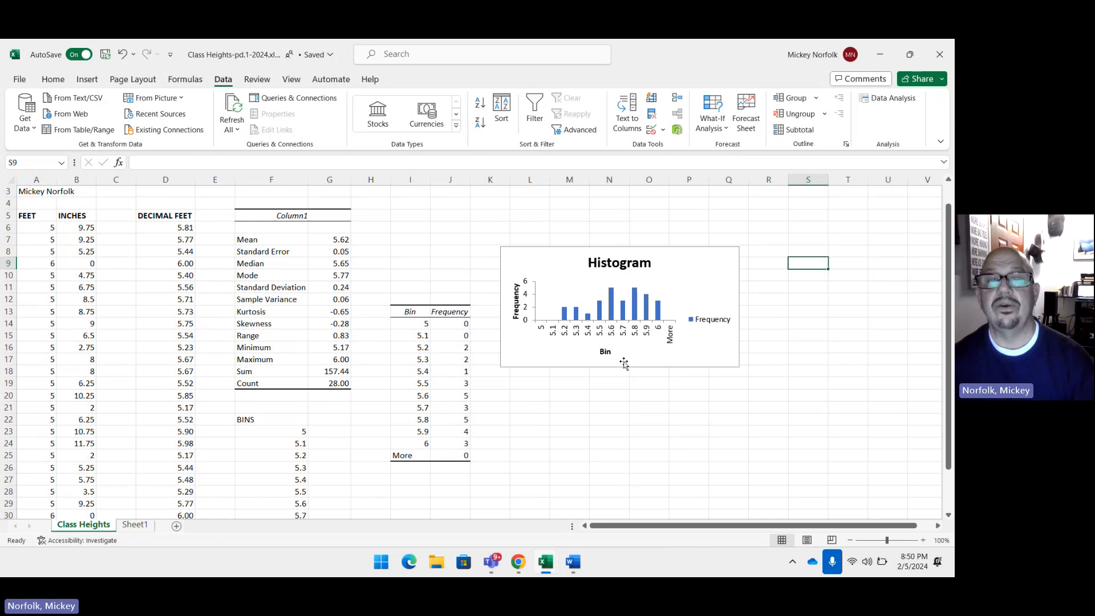
click(605, 352)
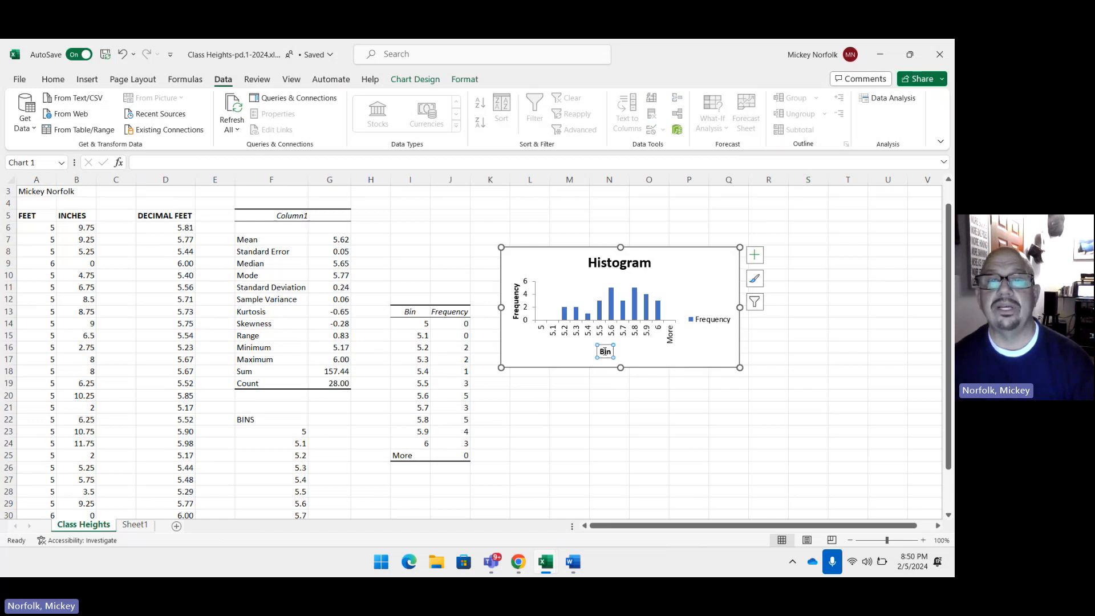
double_click(605, 352)
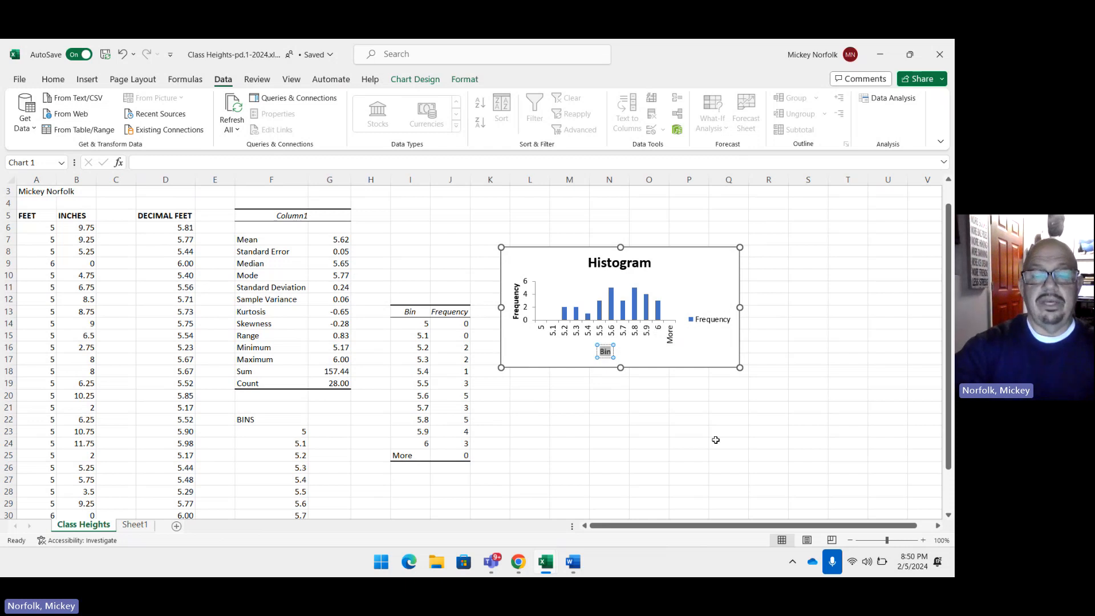
text(clas)
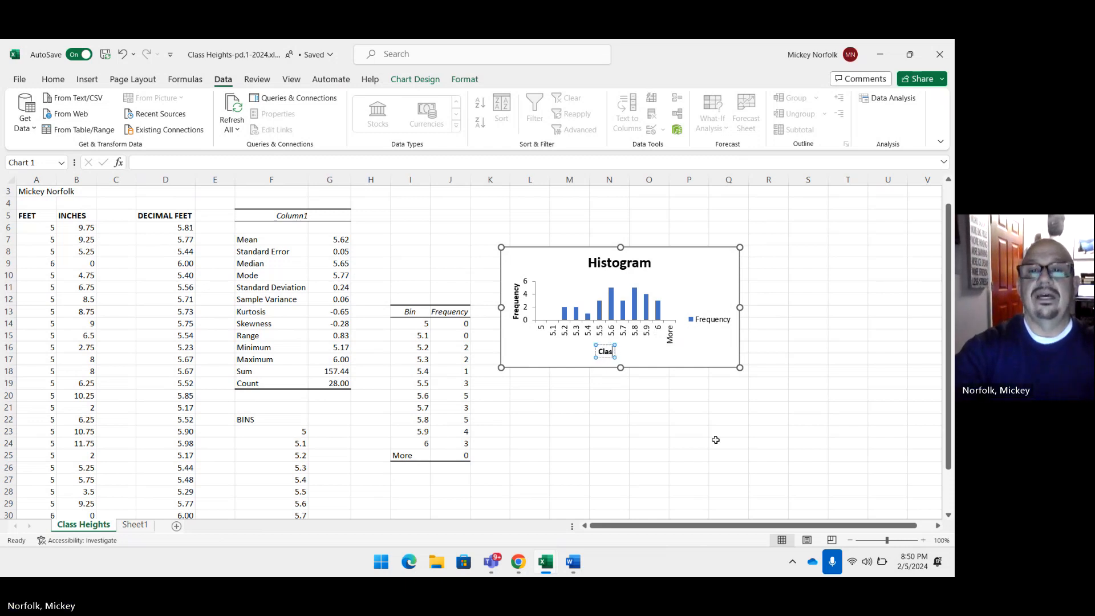
text(s Heights)
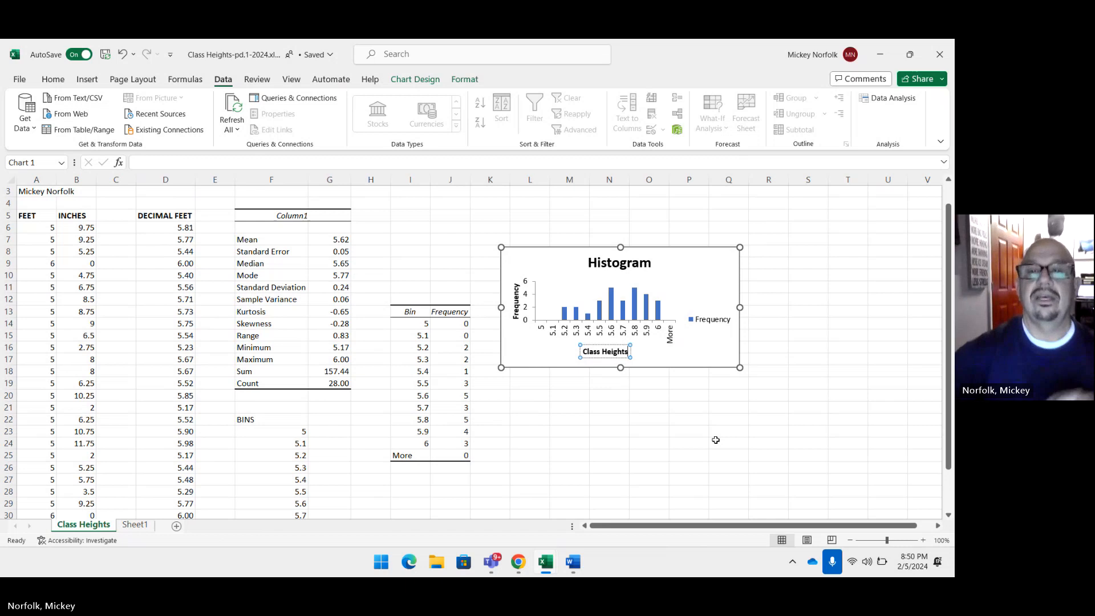
click(632, 449)
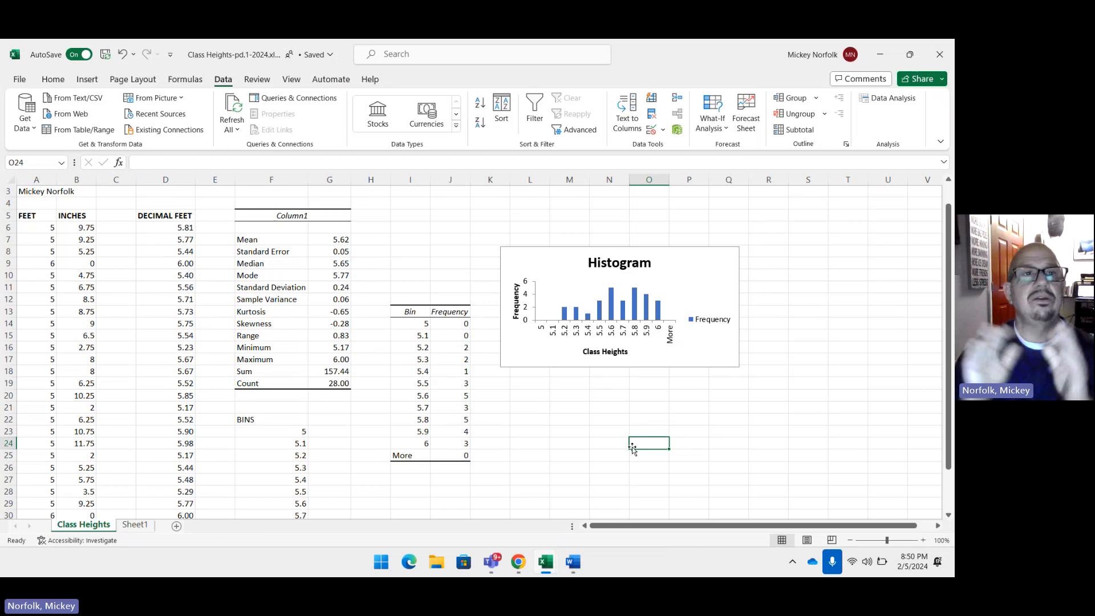
Step: Save the workbook
click(106, 58)
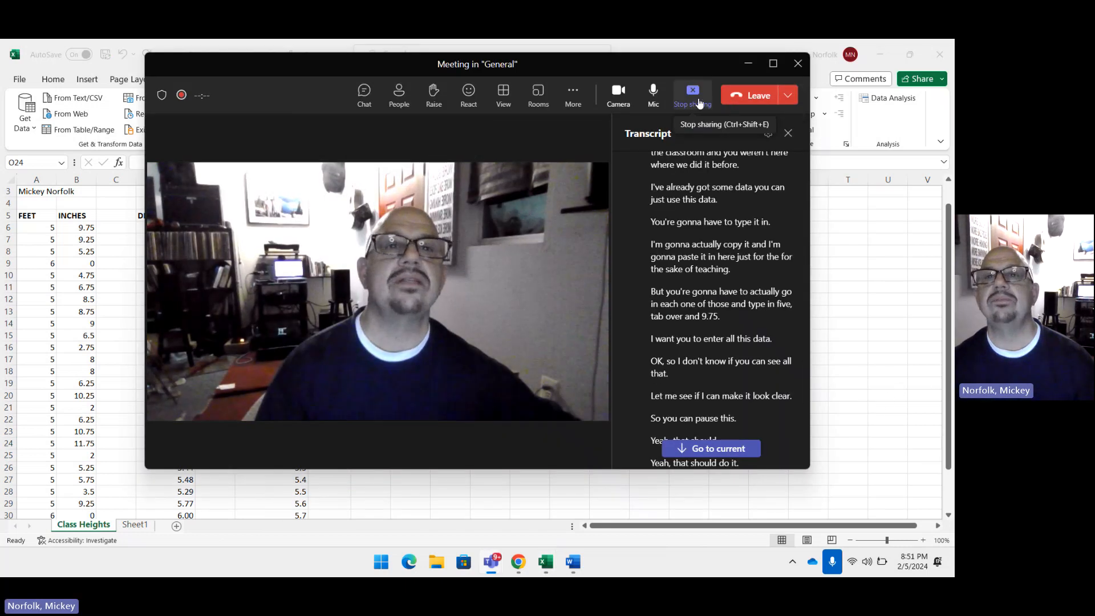
click(699, 103)
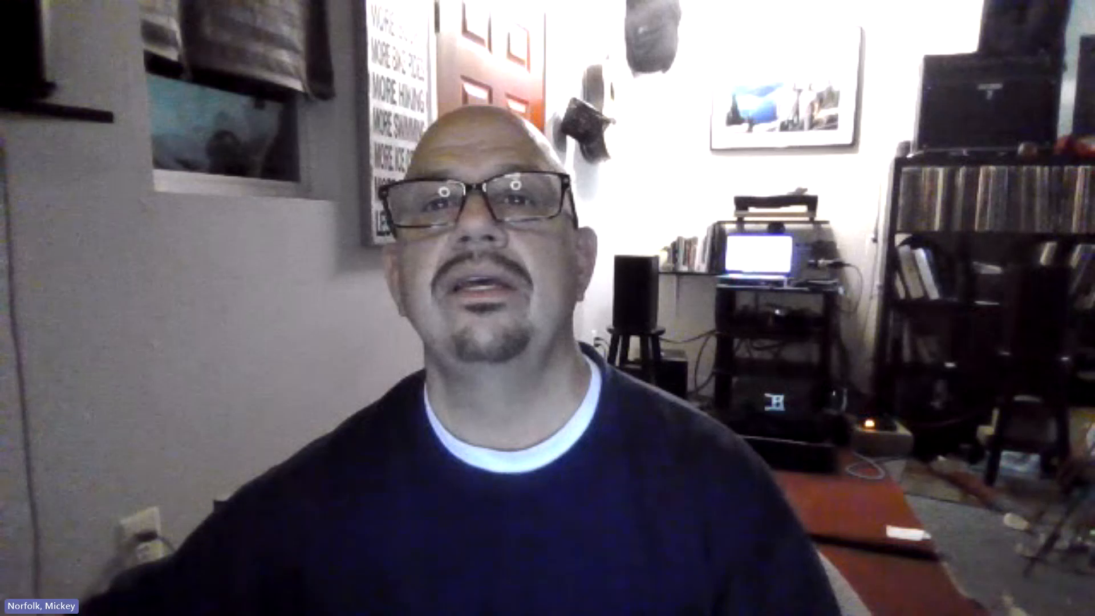